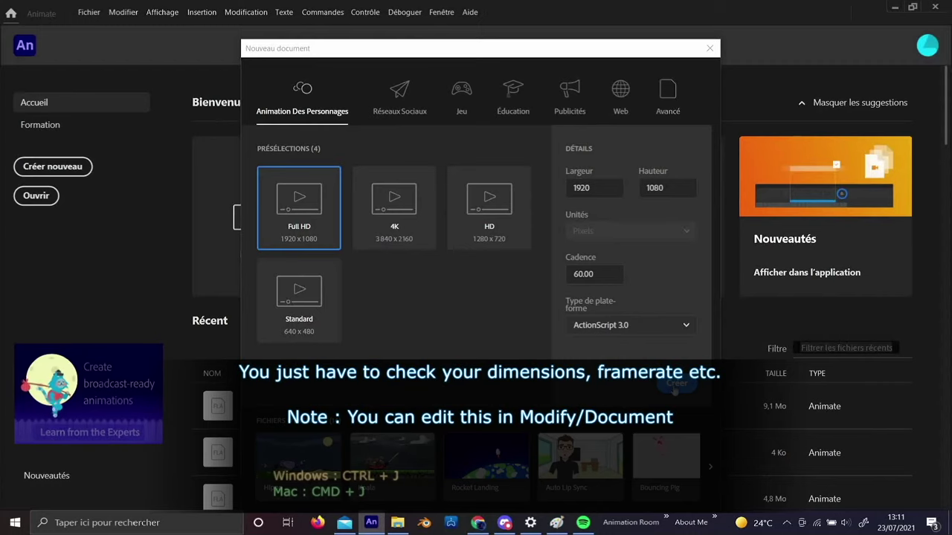
# Create a Full HD 1920 x 1080 ActionScript 3.0 document at 60 fps and dismiss the libraries tip
pyautogui.click(675, 385)
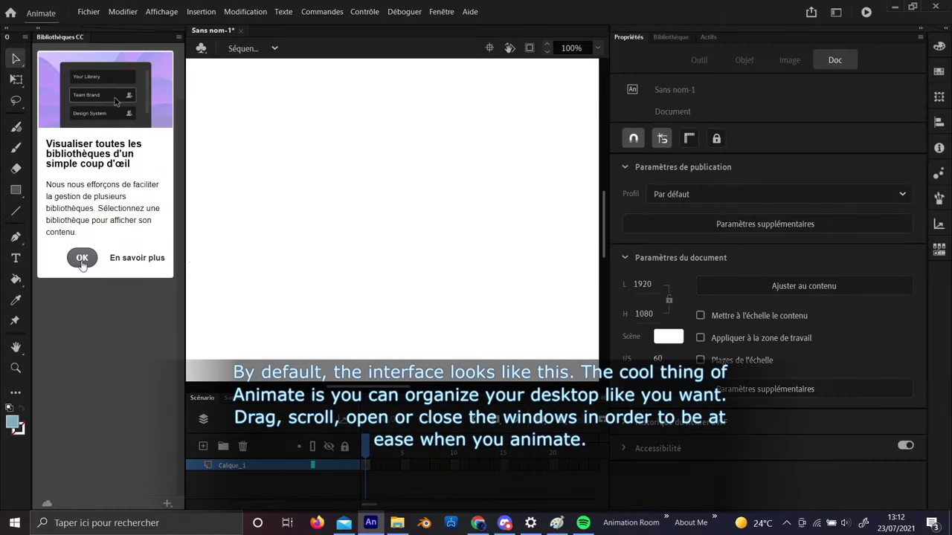
pyautogui.click(82, 257)
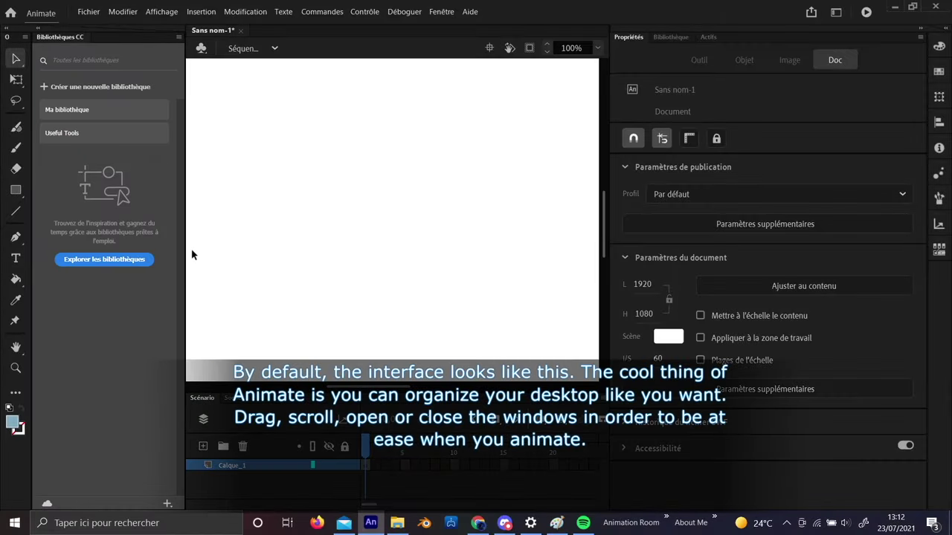
# Switch to a different workspace layout and dock the Tools panel beside the collapsed panel icons
pyautogui.click(834, 13)
pyautogui.click(702, 115)
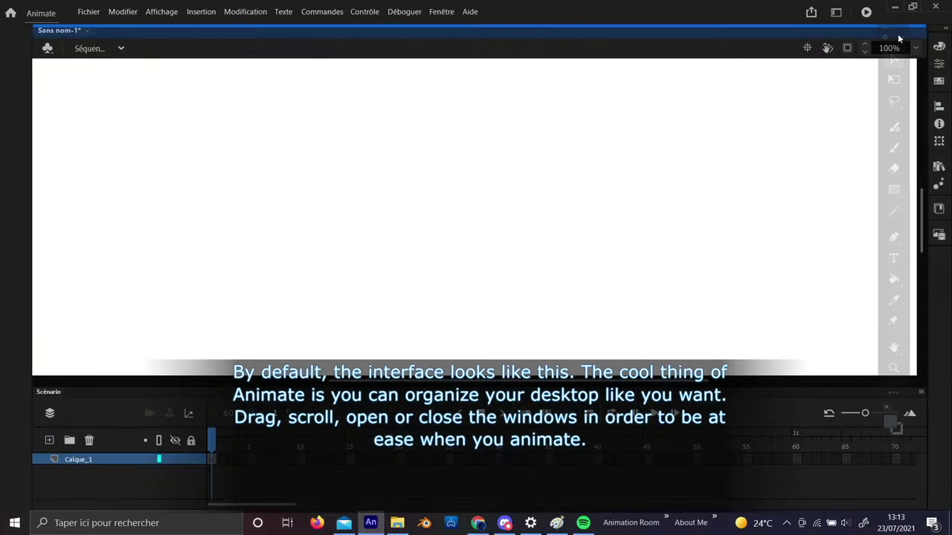
pyautogui.moveTo(898, 33); pyautogui.dragTo(912, 71)
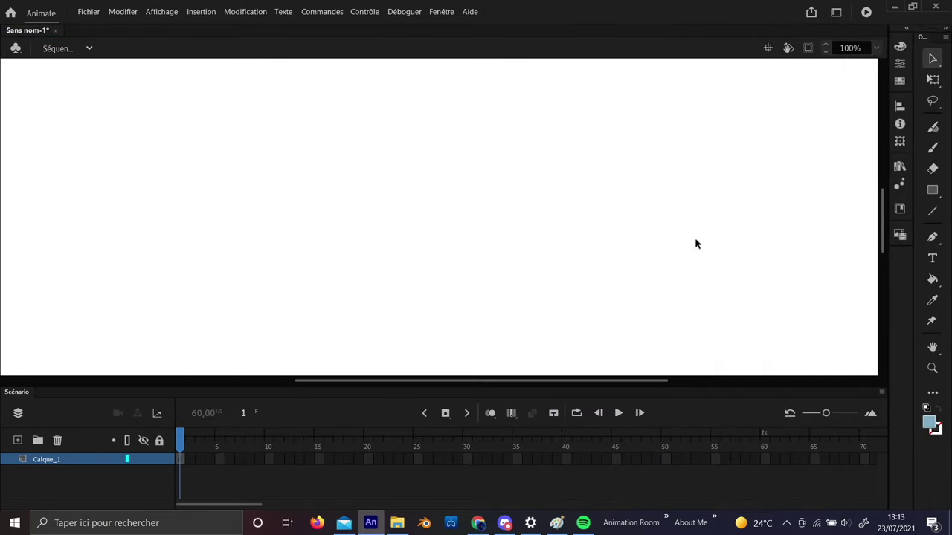
# Rearrange the panels so that the Library is docked open next to the Tools panel
pyautogui.moveTo(890, 330); pyautogui.dragTo(733, 338)
pyautogui.moveTo(821, 167); pyautogui.dragTo(912, 48)
pyautogui.click(827, 43)
pyautogui.click(834, 37)
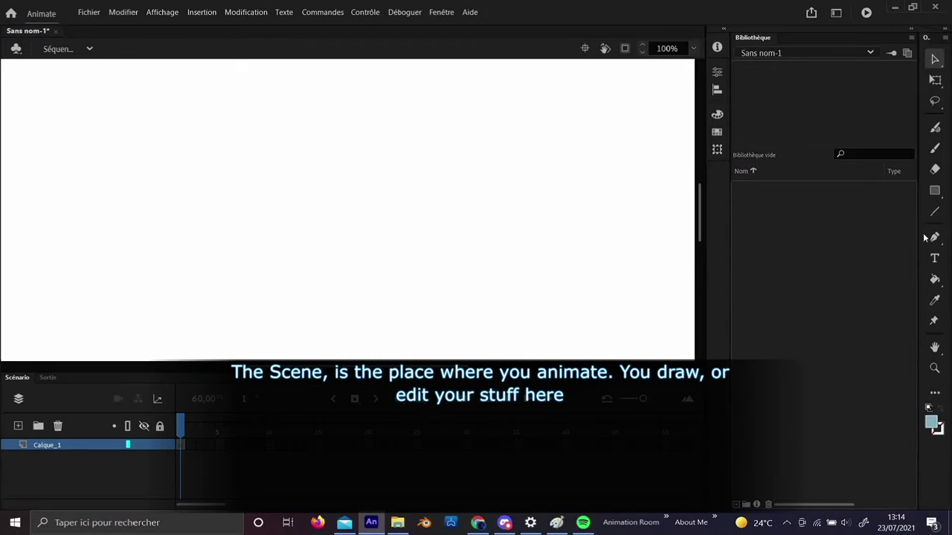
# Paint a freehand zigzag scribble on the stage in frame 1 with the brush
pyautogui.press('b')
pyautogui.moveTo(371, 146)
pyautogui.mouseDown()
pyautogui.moveTo(429, 186)
pyautogui.moveTo(270, 236)
pyautogui.moveTo(301, 269)
pyautogui.mouseUp()
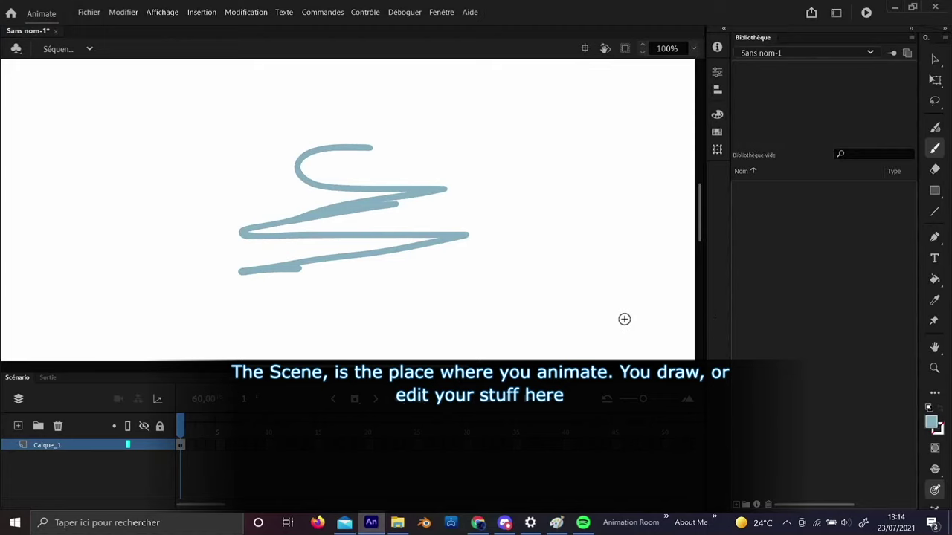
pyautogui.press('v')
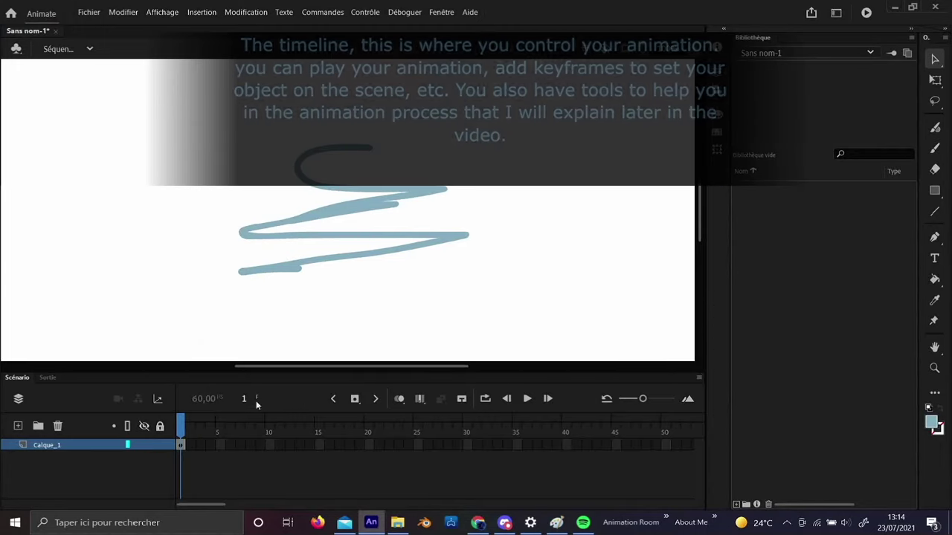
# Insert a blank keyframe at frame 4 of Calque_1 and brush a freehand oval on it
pyautogui.moveTo(187, 447); pyautogui.dragTo(435, 451)
pyautogui.click(278, 451)
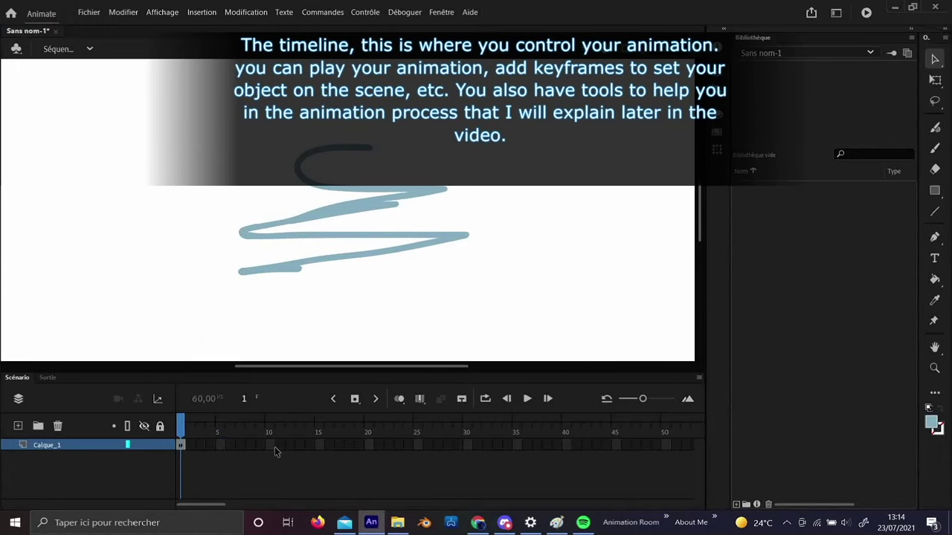
pyautogui.click(211, 446)
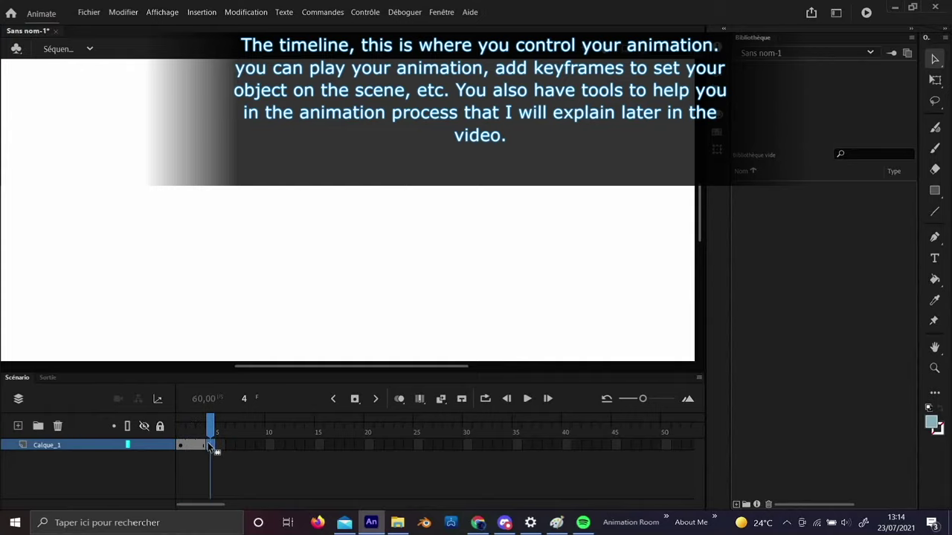
pyautogui.press('b')
pyautogui.moveTo(269, 147)
pyautogui.mouseDown()
pyautogui.moveTo(249, 177)
pyautogui.moveTo(363, 218)
pyautogui.moveTo(269, 163)
pyautogui.mouseUp()
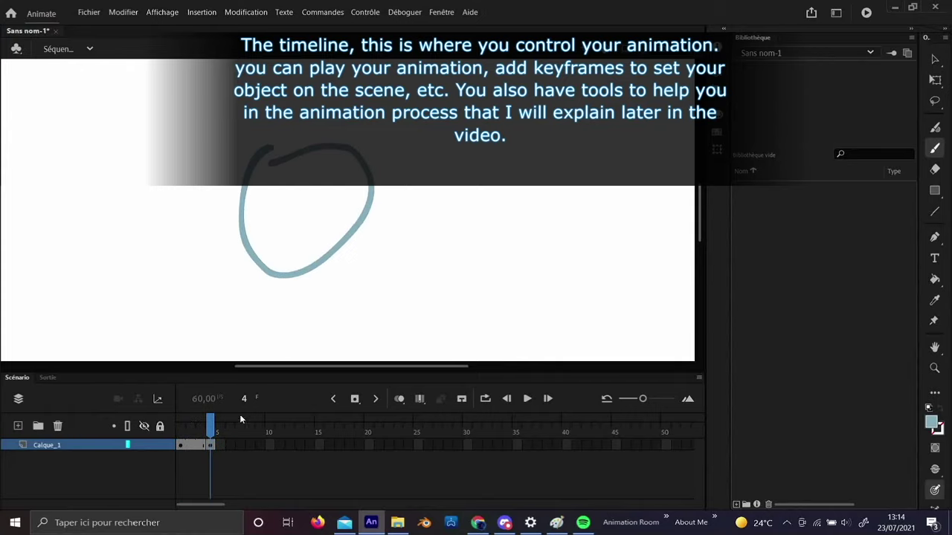
# Add blank keyframes at frames 5 and 6 and, with onion skinning on, brush a freehand loop on each
pyautogui.click(220, 445)
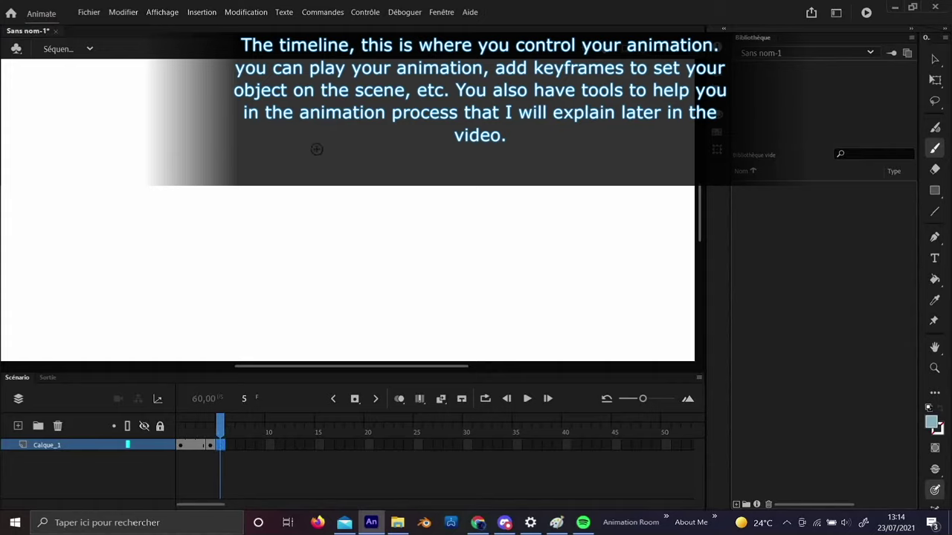
pyautogui.click(399, 399)
pyautogui.moveTo(317, 143)
pyautogui.mouseDown()
pyautogui.moveTo(235, 233)
pyautogui.moveTo(375, 271)
pyautogui.moveTo(391, 156)
pyautogui.moveTo(327, 156)
pyautogui.mouseUp()
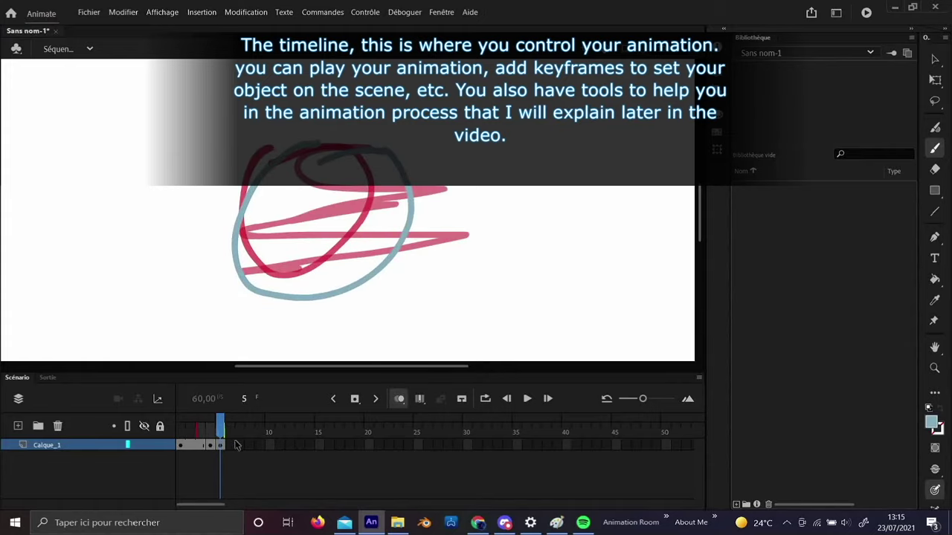
pyautogui.click(233, 444)
pyautogui.moveTo(319, 141)
pyautogui.mouseDown()
pyautogui.moveTo(452, 178)
pyautogui.moveTo(385, 152)
pyautogui.mouseUp()
# Turn off onion skinning and scrub the timeline back to frame 1
pyautogui.click(399, 399)
pyautogui.moveTo(231, 433); pyautogui.dragTo(136, 434)
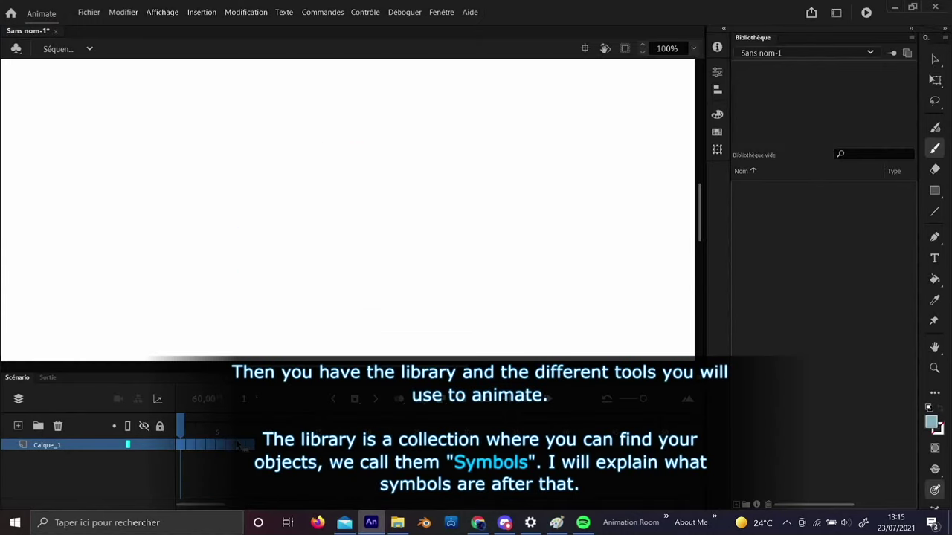
# Draw a blue rectangle near the middle of the stage and convert it to a graphic symbol
pyautogui.press('r')
pyautogui.moveTo(225, 168); pyautogui.dragTo(417, 312)
pyautogui.press('v')
pyautogui.click(393, 276)
pyautogui.press('F8')
pyautogui.press('Return')
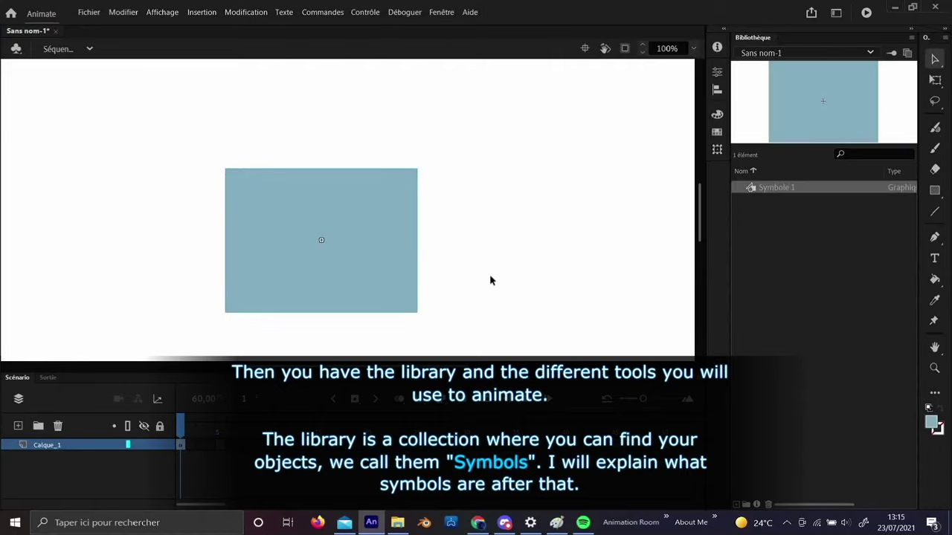
# Rename the rectangle's symbol in the library to cube
pyautogui.doubleClick(788, 186)
pyautogui.write('cube')
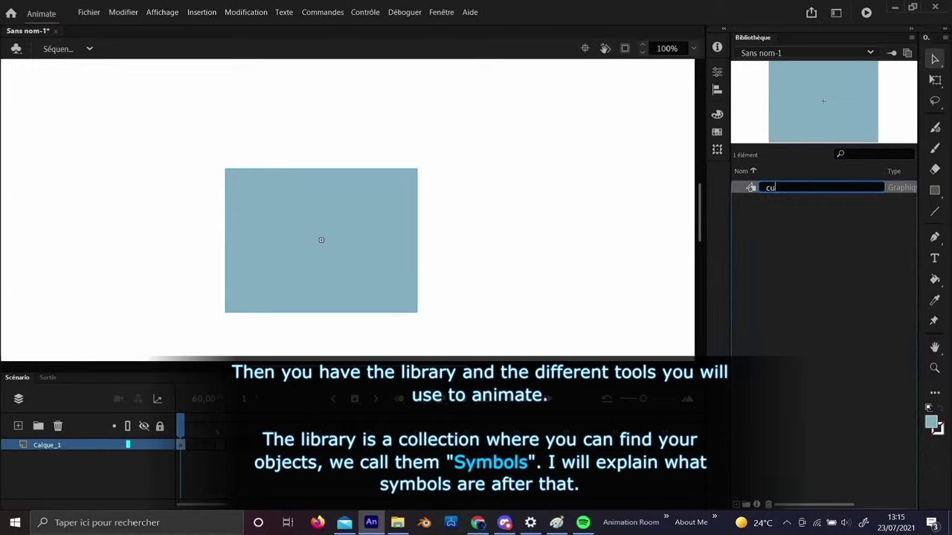
pyautogui.press('Return')
pyautogui.click(791, 255)
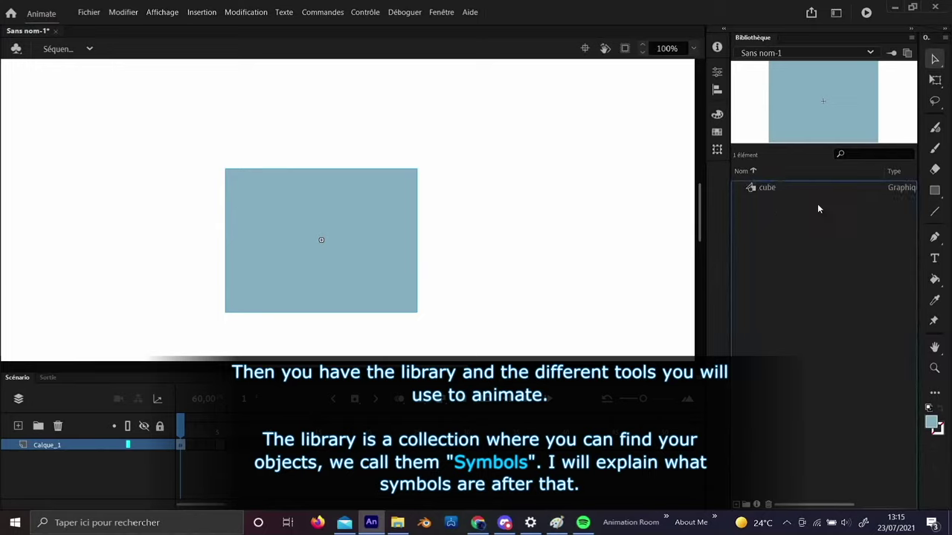
# Delete the cube instance from the stage, place a new one from the library, and delete that one too
pyautogui.click(346, 227)
pyautogui.press('Delete')
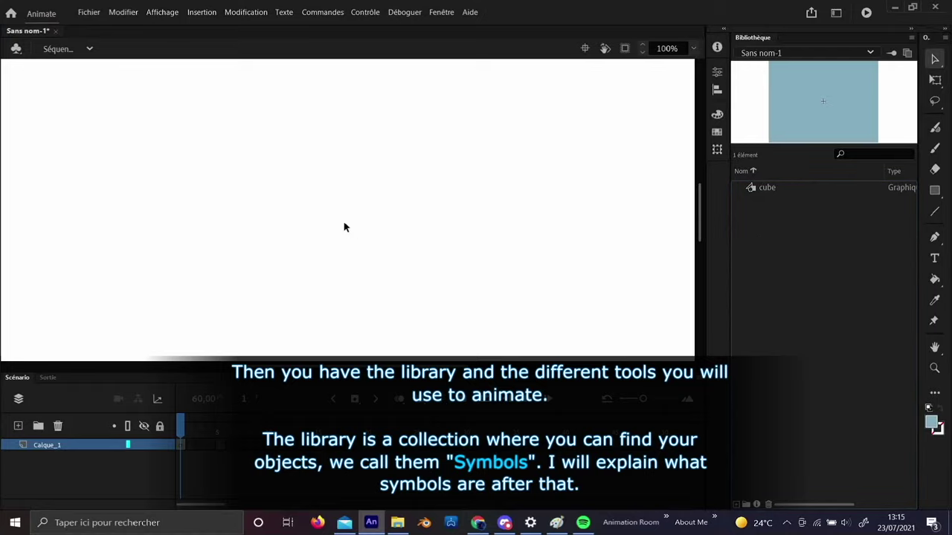
pyautogui.moveTo(771, 188); pyautogui.dragTo(399, 230)
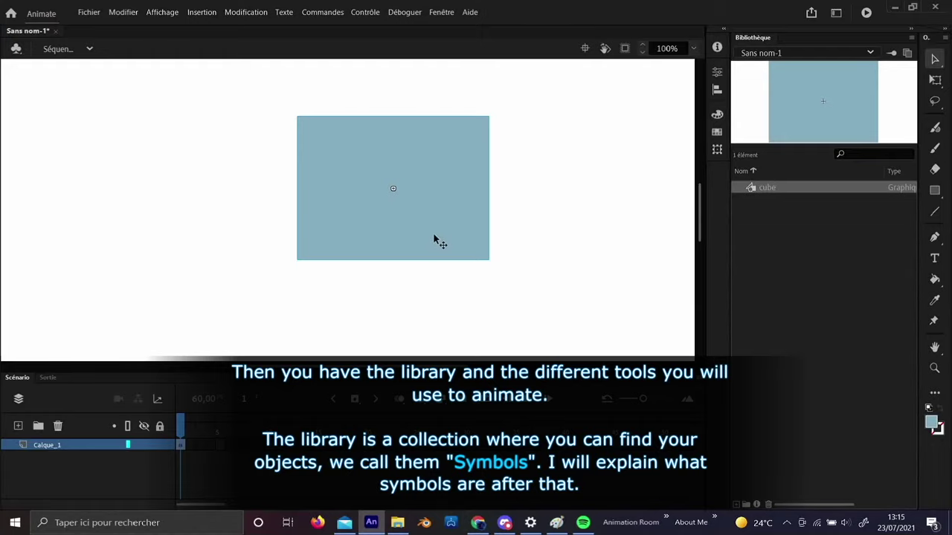
pyautogui.press('Delete')
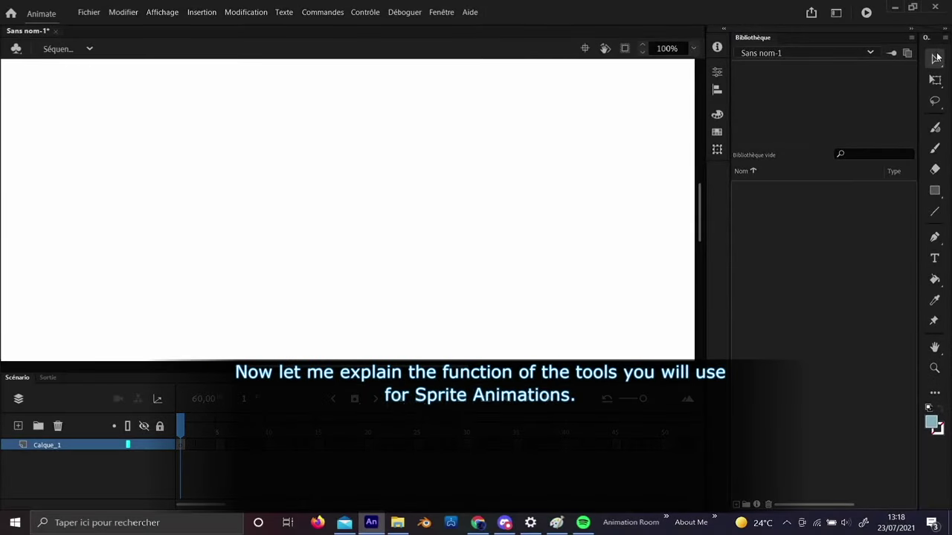
# Float the Tools panel over the stage at a compact size and activate the Free Transform tool
pyautogui.moveTo(934, 39); pyautogui.dragTo(305, 130)
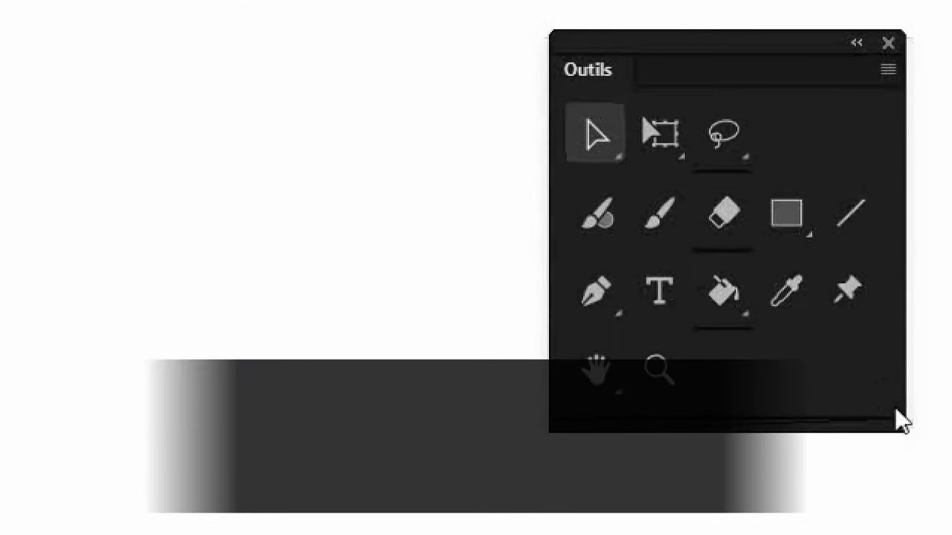
pyautogui.moveTo(411, 247); pyautogui.dragTo(425, 252)
pyautogui.moveTo(938, 446); pyautogui.dragTo(706, 160)
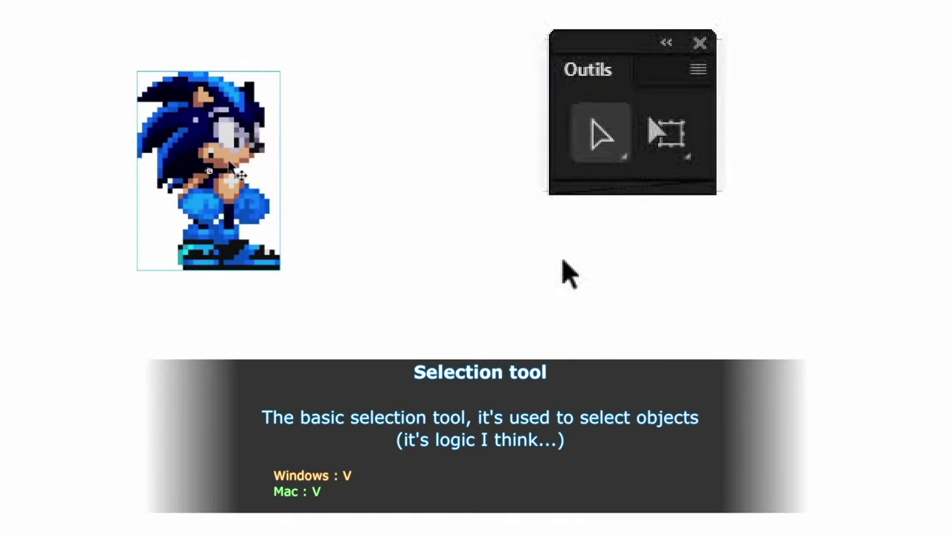
pyautogui.click(669, 141)
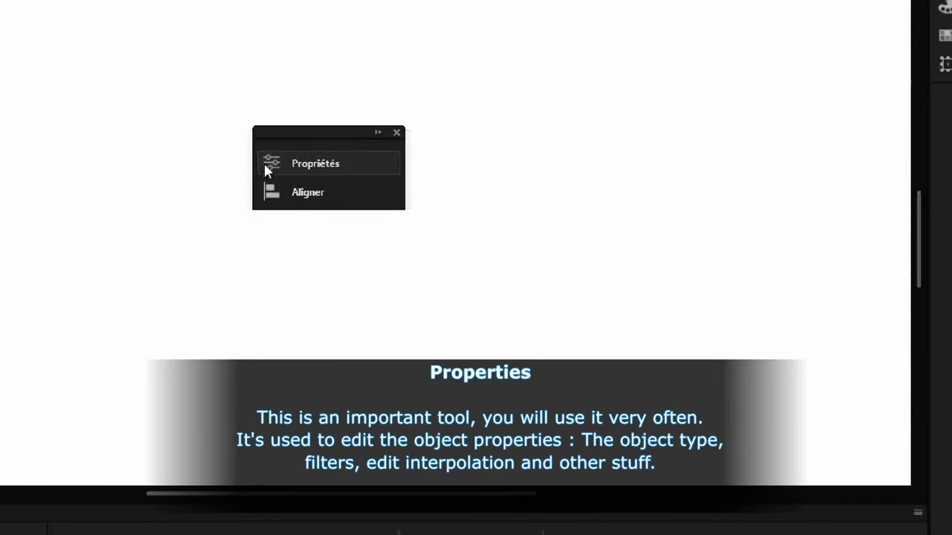
# Open the Properties panel from the floating panel group, widen it and narrow it back
pyautogui.click(272, 170)
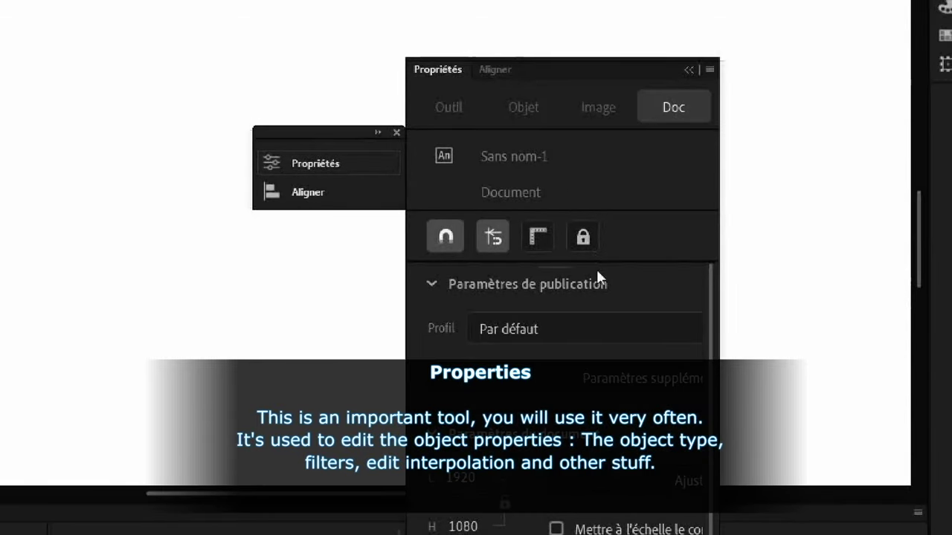
pyautogui.moveTo(724, 443); pyautogui.dragTo(935, 406)
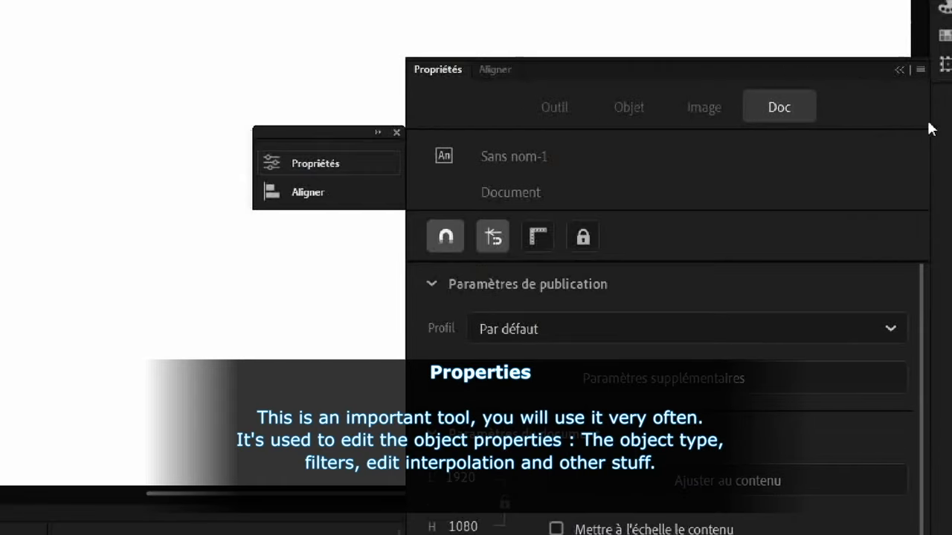
pyautogui.moveTo(926, 121); pyautogui.dragTo(590, 127)
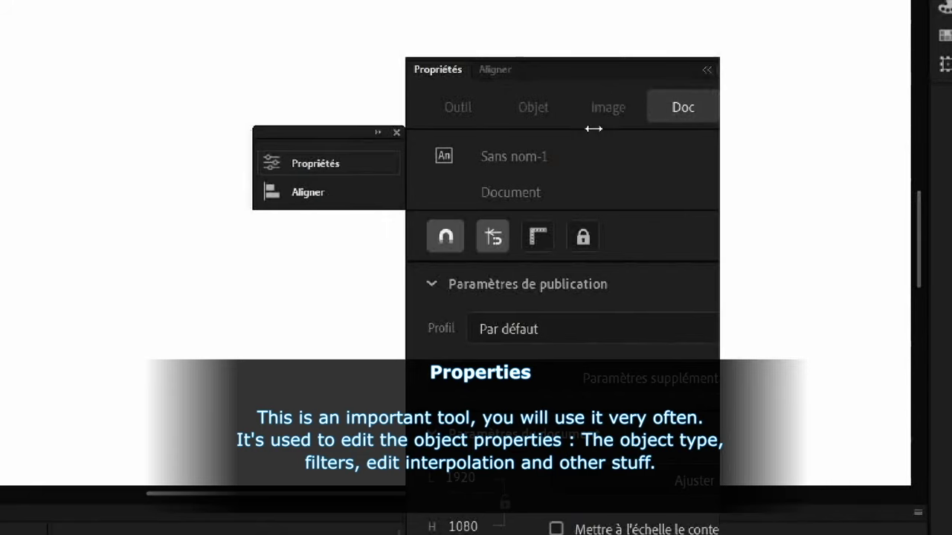
# View the Align options, collapse them, and dock the Properties and Align group back with the other panels
pyautogui.click(294, 195)
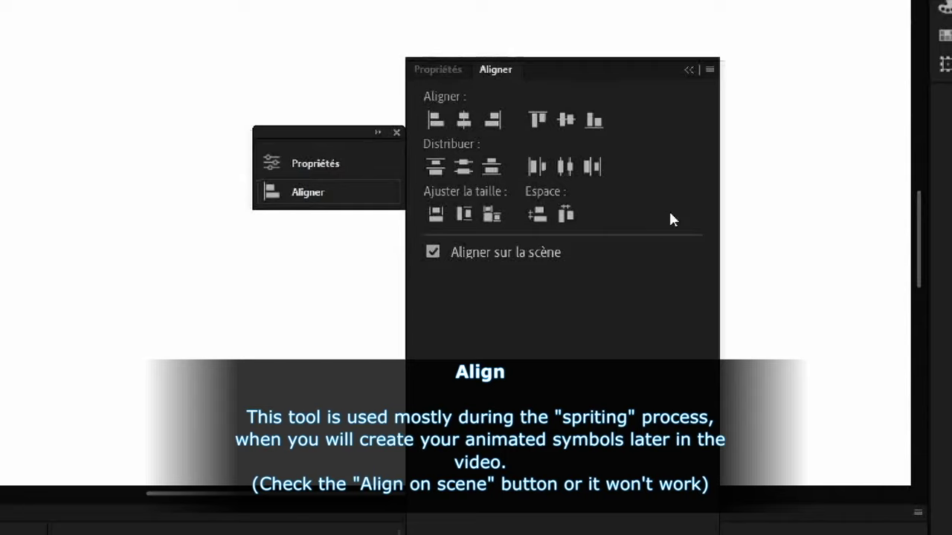
pyautogui.click(327, 192)
pyautogui.moveTo(299, 132); pyautogui.dragTo(919, 30)
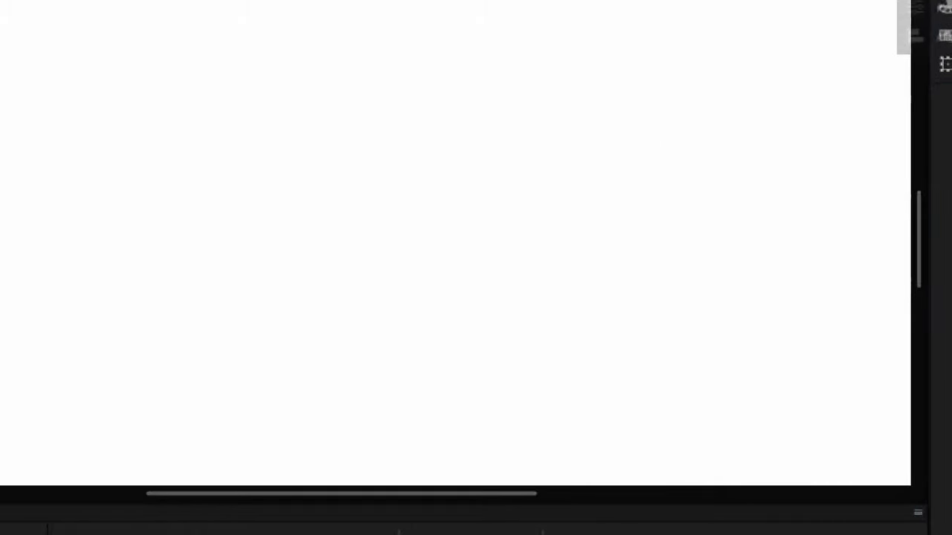
# Float the Color, Swatches and Transform group over the stage and set the fill to yellow, RGB 255, 225, 100
pyautogui.moveTo(936, 66); pyautogui.dragTo(443, 202)
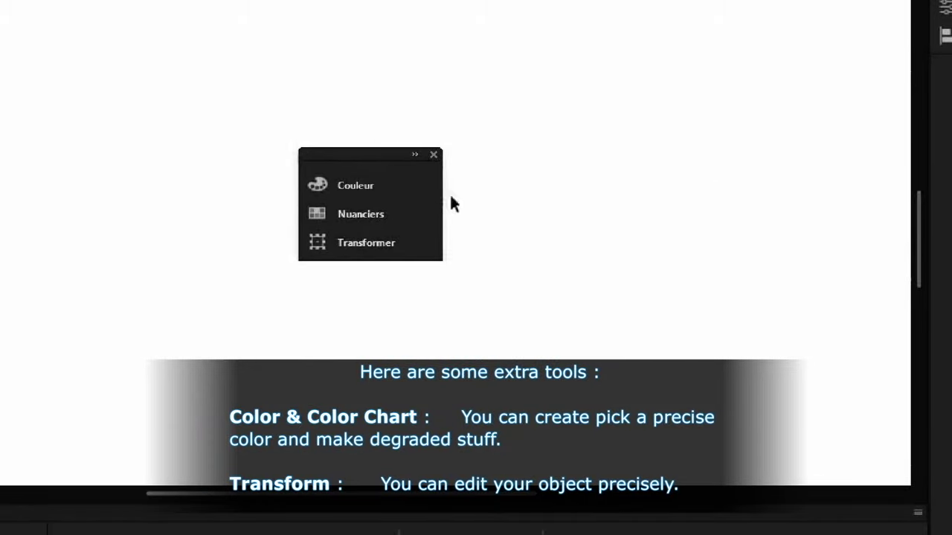
pyautogui.click(338, 188)
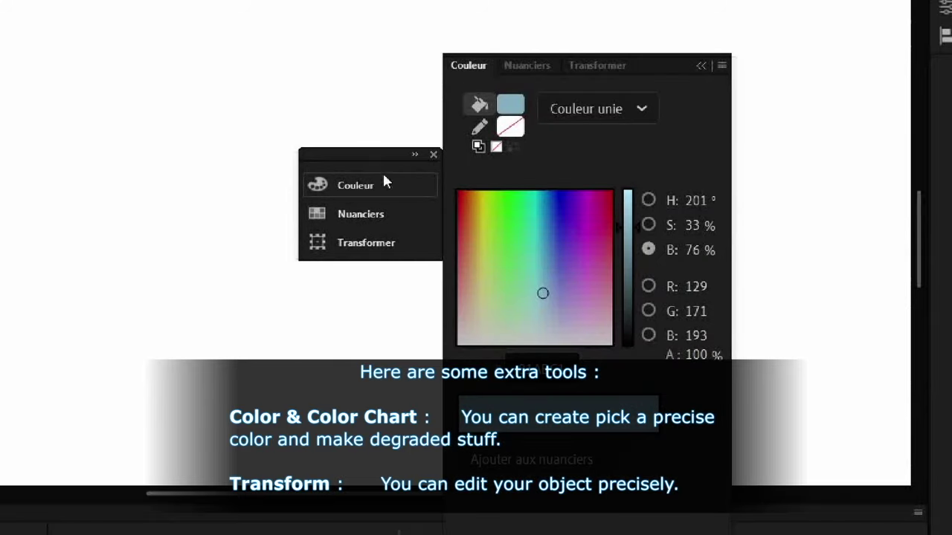
pyautogui.moveTo(557, 308)
pyautogui.mouseDown()
pyautogui.moveTo(544, 185)
pyautogui.moveTo(535, 264)
pyautogui.moveTo(466, 246)
pyautogui.moveTo(477, 251)
pyautogui.mouseUp()
pyautogui.moveTo(628, 242); pyautogui.dragTo(631, 178)
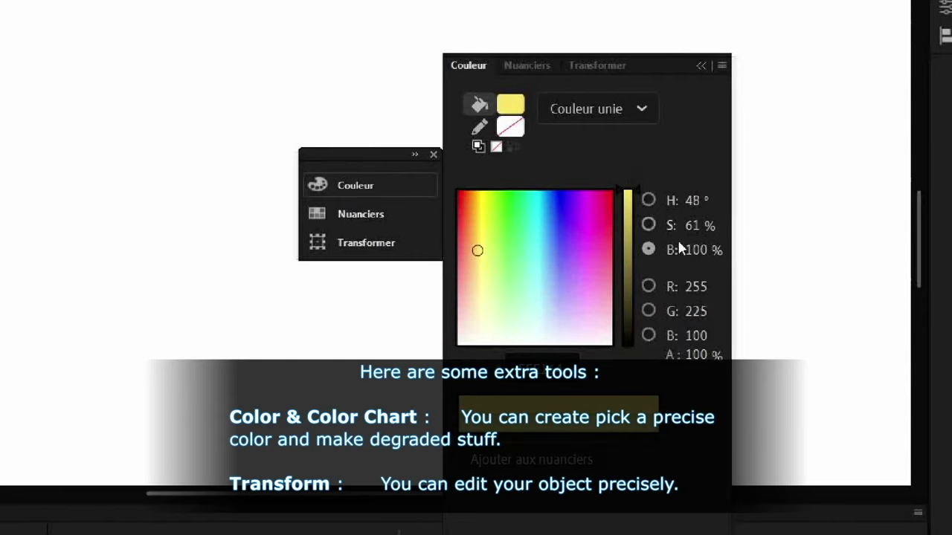
pyautogui.moveTo(701, 351); pyautogui.dragTo(749, 346)
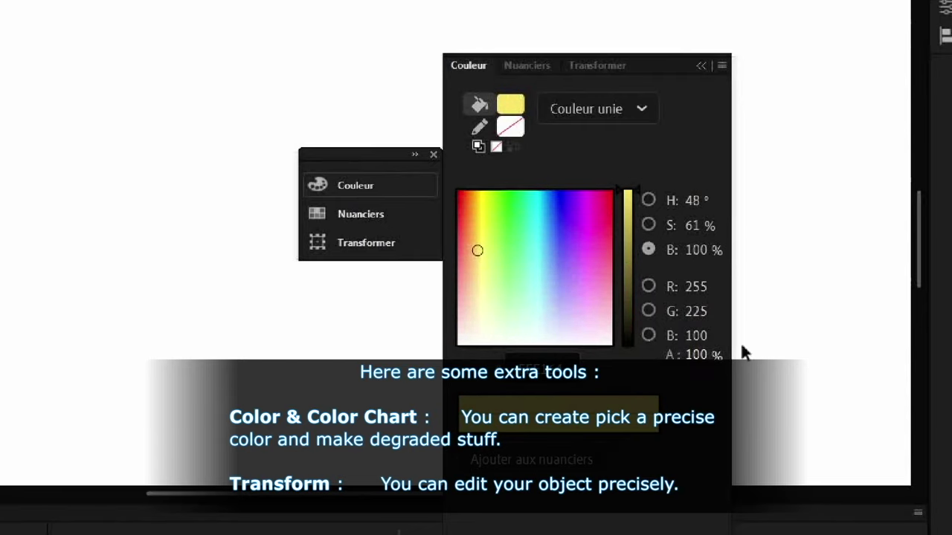
# Change the fill to a linear gradient and set its first colour to pink-red, RGB 255, 0, 72
pyautogui.click(562, 107)
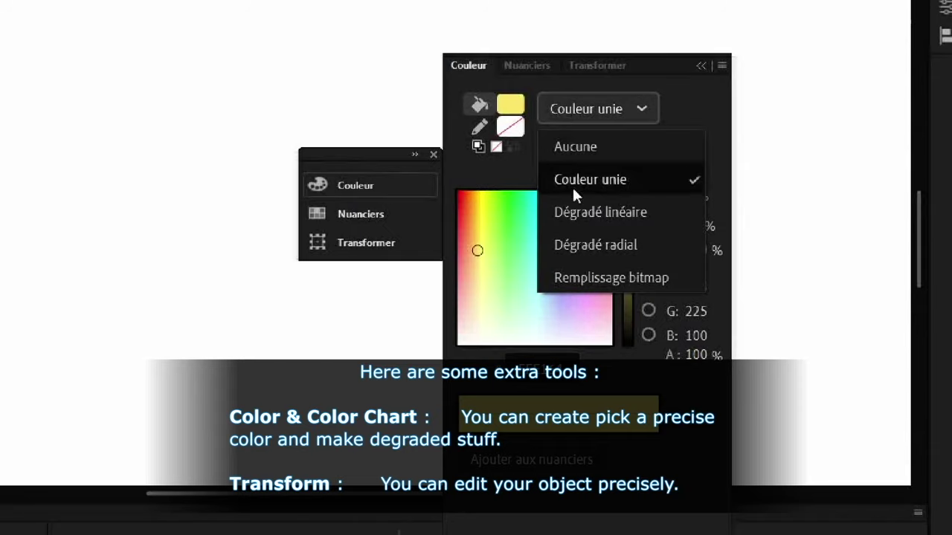
pyautogui.click(572, 213)
pyautogui.moveTo(560, 282); pyautogui.dragTo(601, 191)
pyautogui.moveTo(624, 234); pyautogui.dragTo(639, 175)
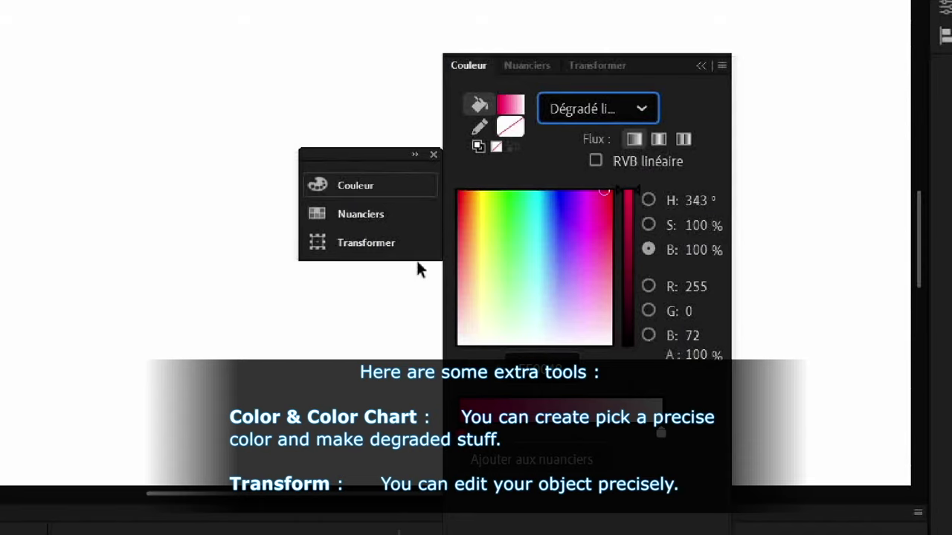
# View the default colour swatches and the Transform options
pyautogui.click(360, 216)
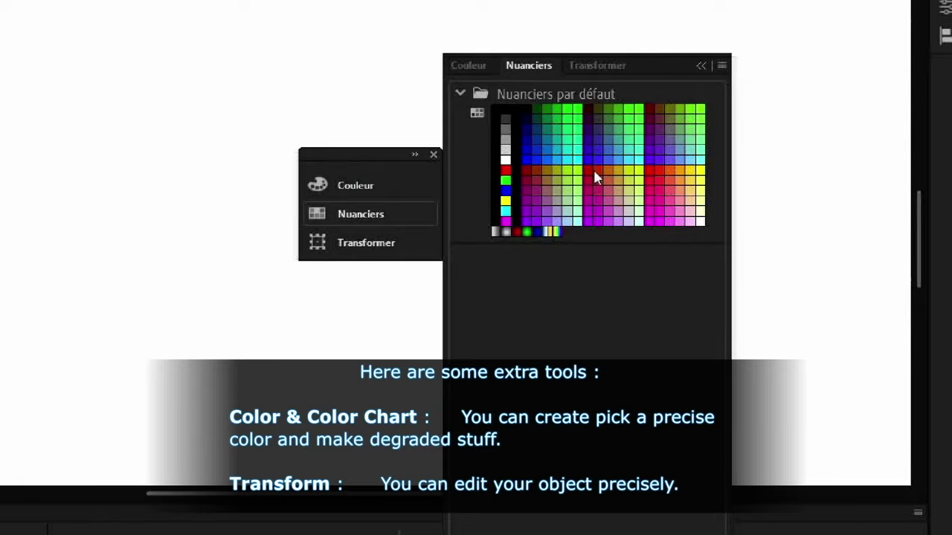
pyautogui.click(346, 212)
pyautogui.click(346, 240)
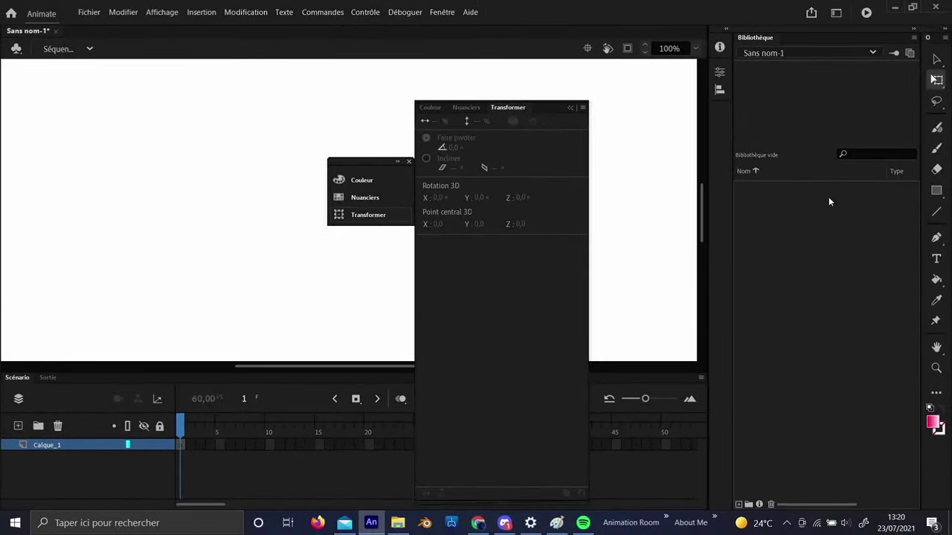
# Collapse the Transform options and play the Act 8 Part Boss scene
pyautogui.click(375, 215)
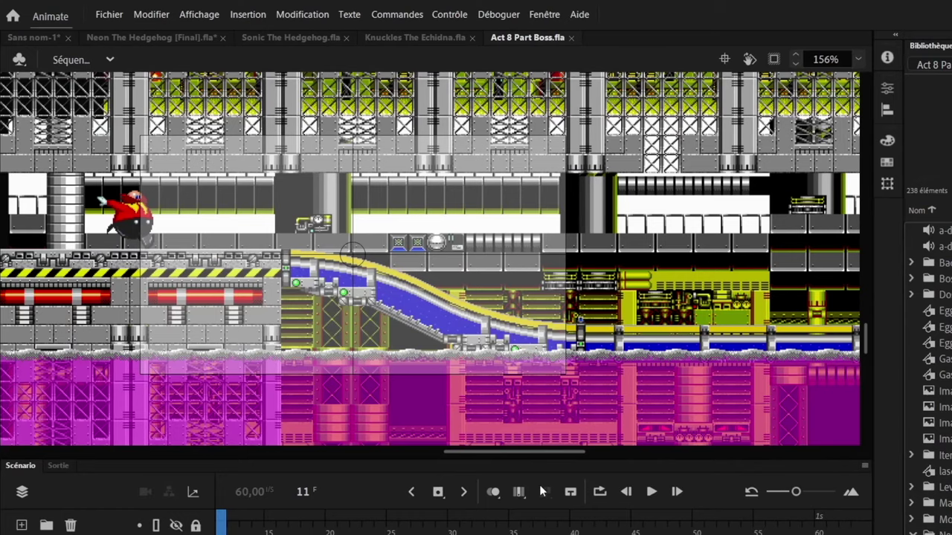
pyautogui.click(651, 492)
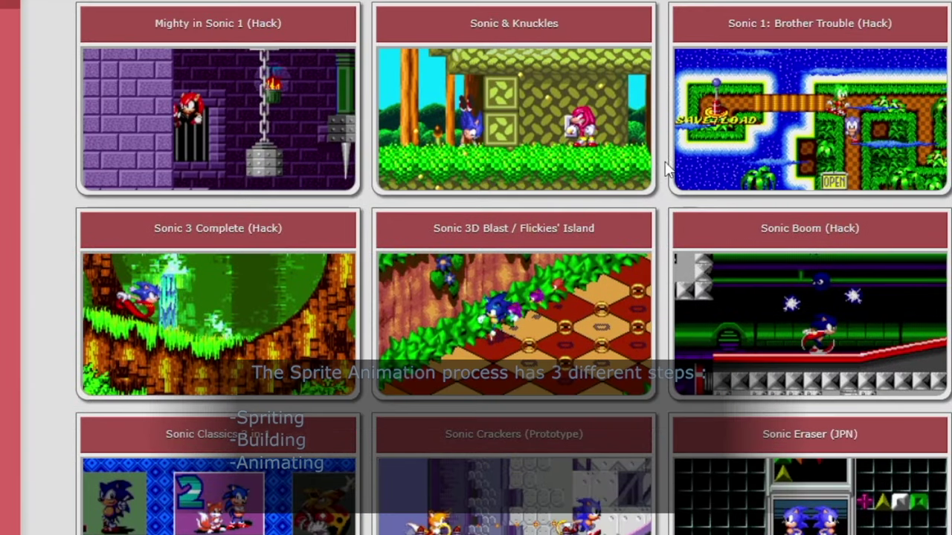
# Switch to the browser, open the Sonic & Knuckles sprite page and view the Knuckles the Echidna sprite sheet
pyautogui.click(532, 151)
pyautogui.scroll(-5, 530, 149)
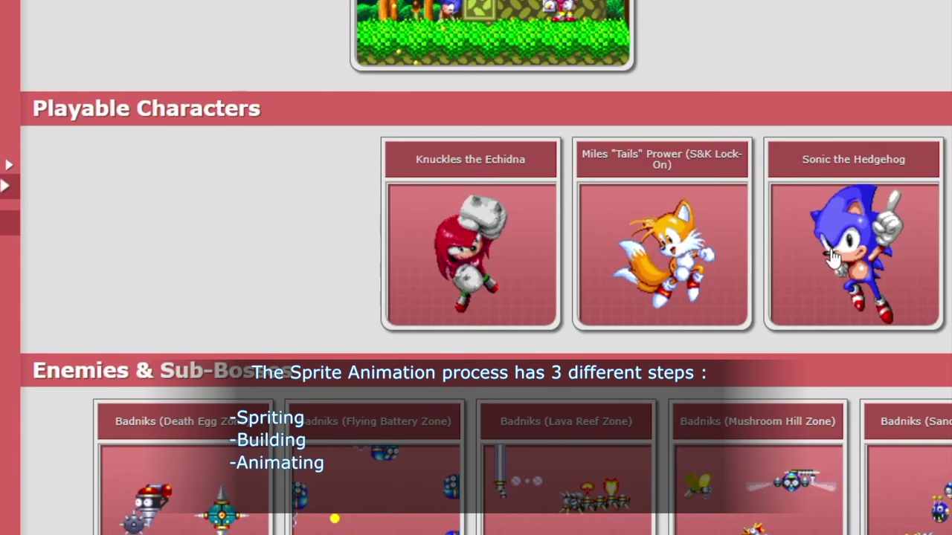
pyautogui.click(470, 253)
pyautogui.scroll(-3, 476, 267)
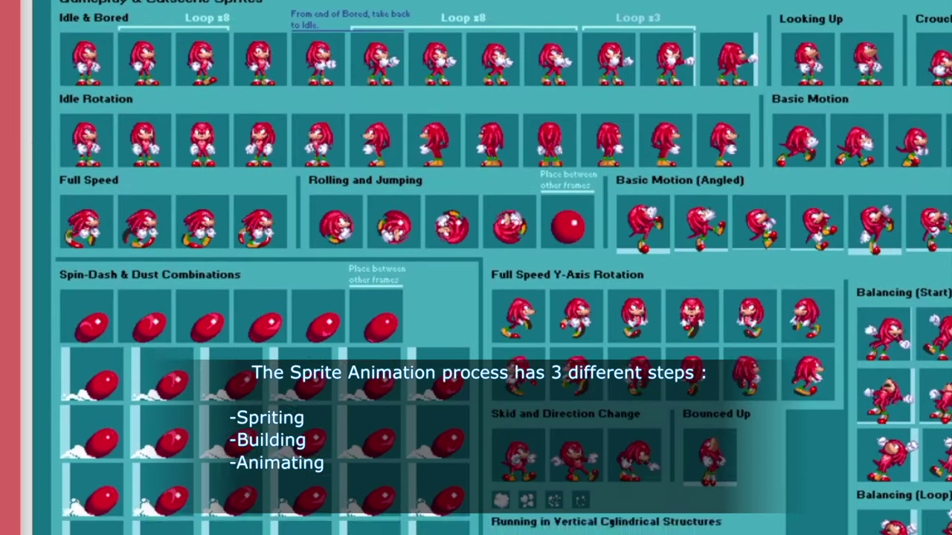
pyautogui.scroll(-2, 476, 268)
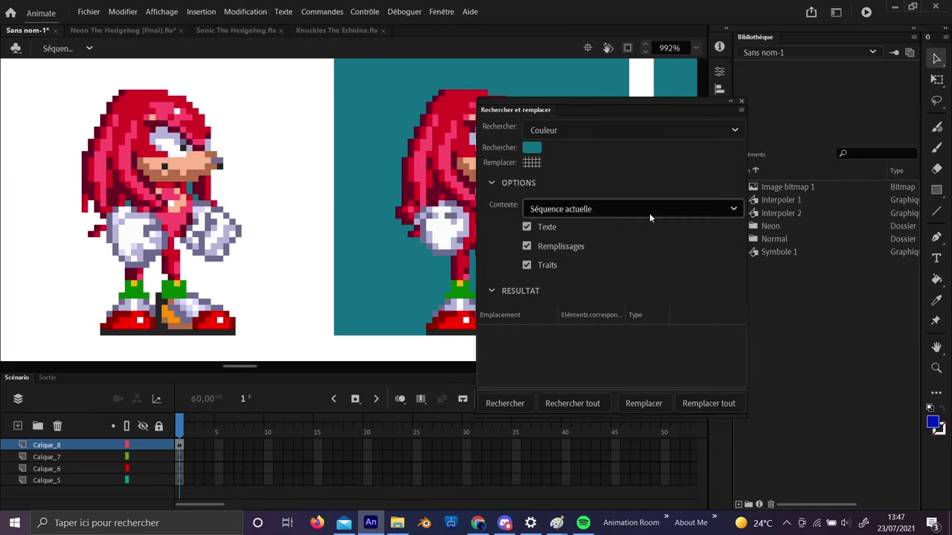
# Limit Find and Replace to the current frame and replace all the sprite sheet's teal background with no colour
pyautogui.click(649, 213)
pyautogui.click(601, 232)
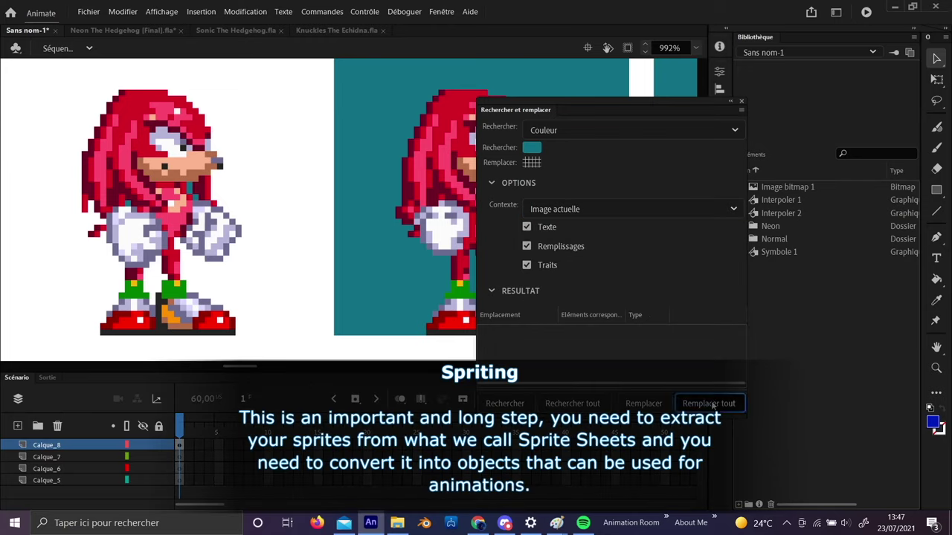
pyautogui.click(708, 403)
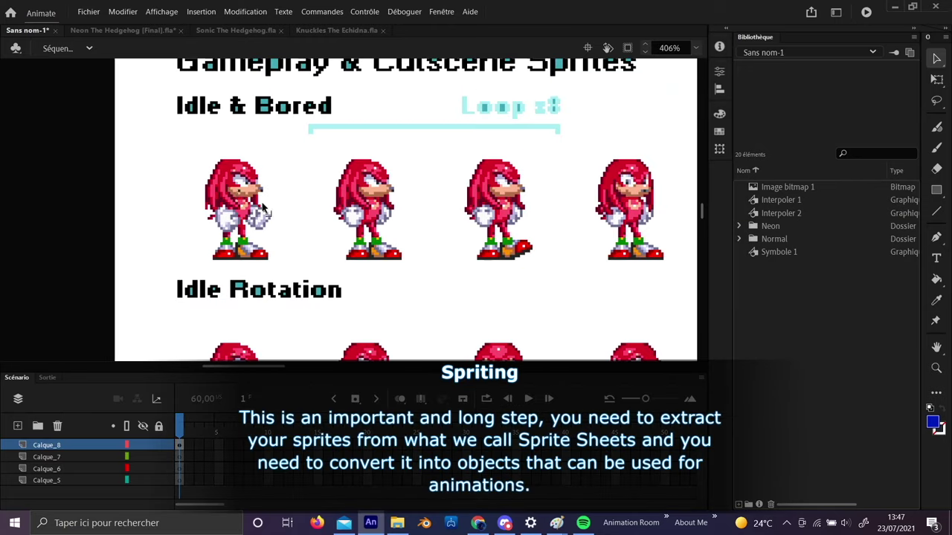
# Convert the first Idle & Bored Knuckles sprite into a symbol named "idle" and cut it from the sheet
pyautogui.moveTo(180, 149); pyautogui.dragTo(290, 257)
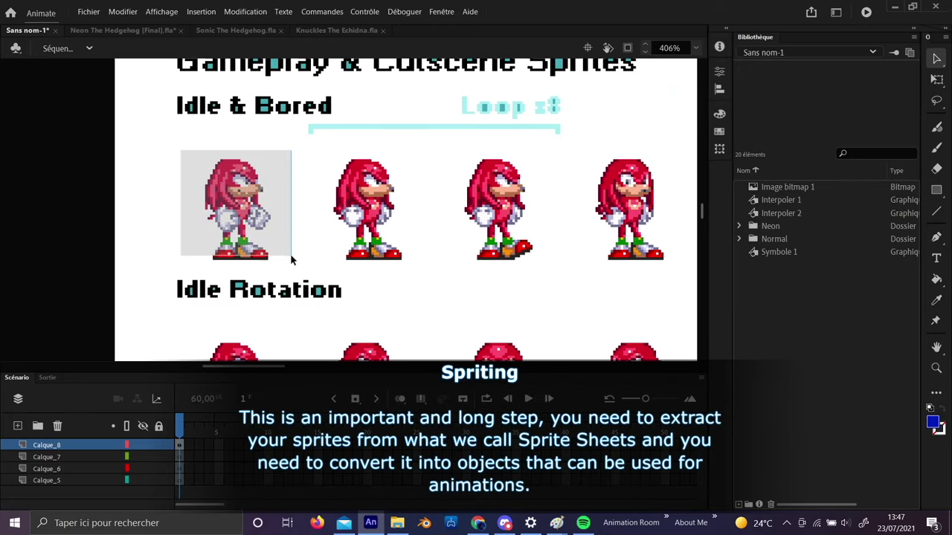
pyautogui.press('F8')
pyautogui.write('idle')
pyautogui.press('Return')
pyautogui.hotkey('ctrl', 'x')
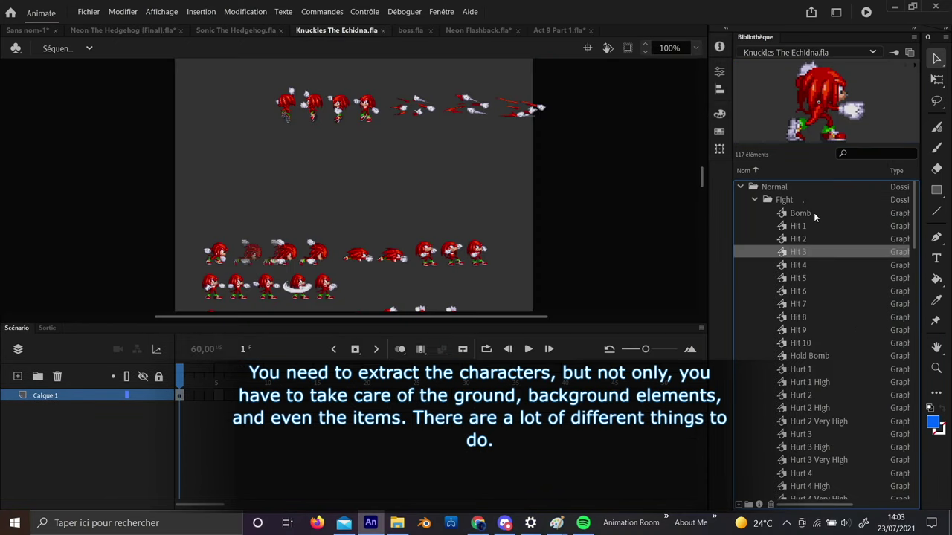
# Preview the Fight symbols that follow Hit 3 in the Knuckles The Echidna library
pyautogui.press('Down')
pyautogui.press('Down')
pyautogui.press('Down')
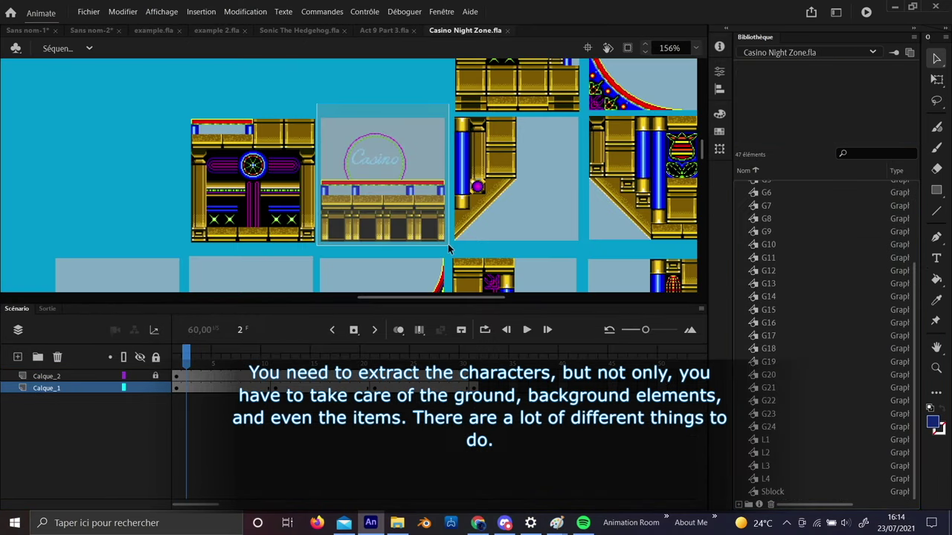
# Convert the selected Casino sign tile in Casino Night Zone into a graphic symbol named "G26"
pyautogui.press('F8')
pyautogui.write('G26')
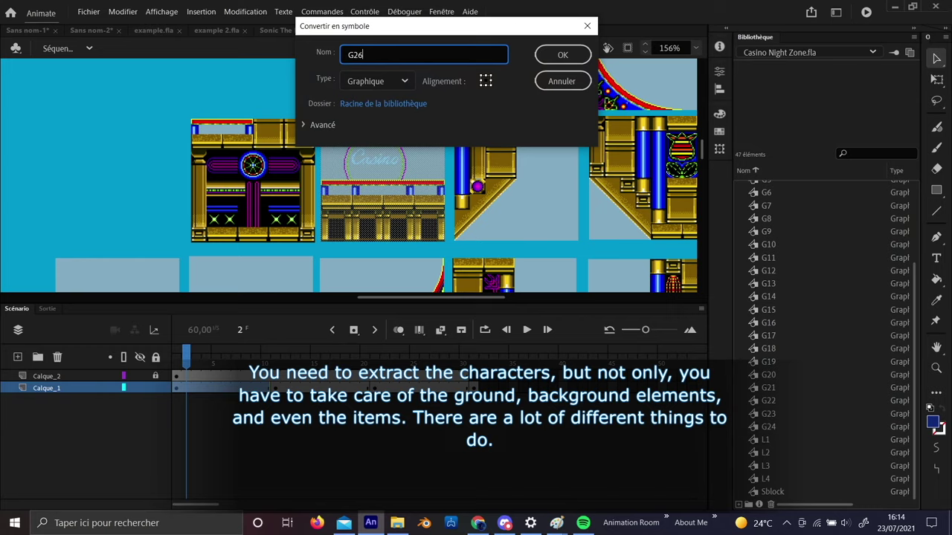
pyautogui.press('Return')
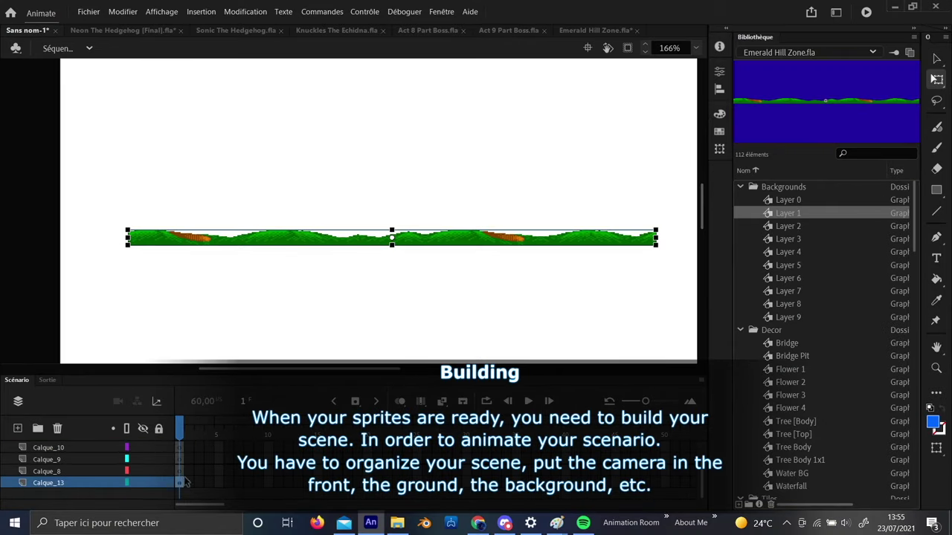
# Extend the Emerald Hill ground with the G2 slope tile flipped horizontally, and position another library element in the scene
pyautogui.click(192, 471)
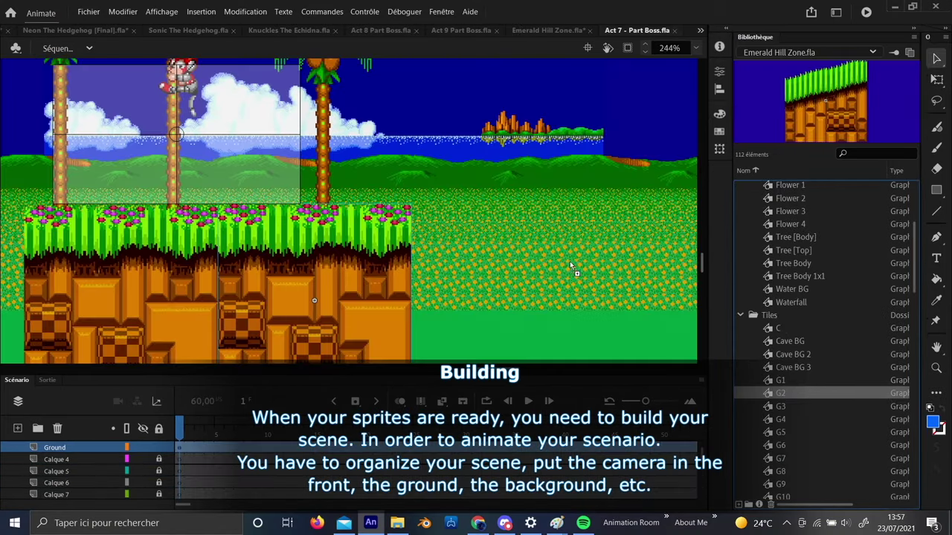
pyautogui.rightClick(571, 266)
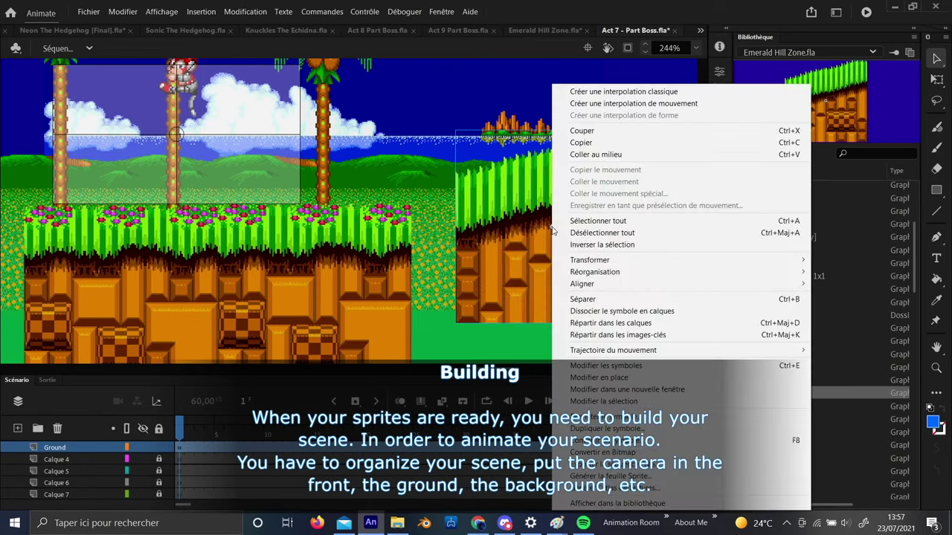
pyautogui.click(446, 310)
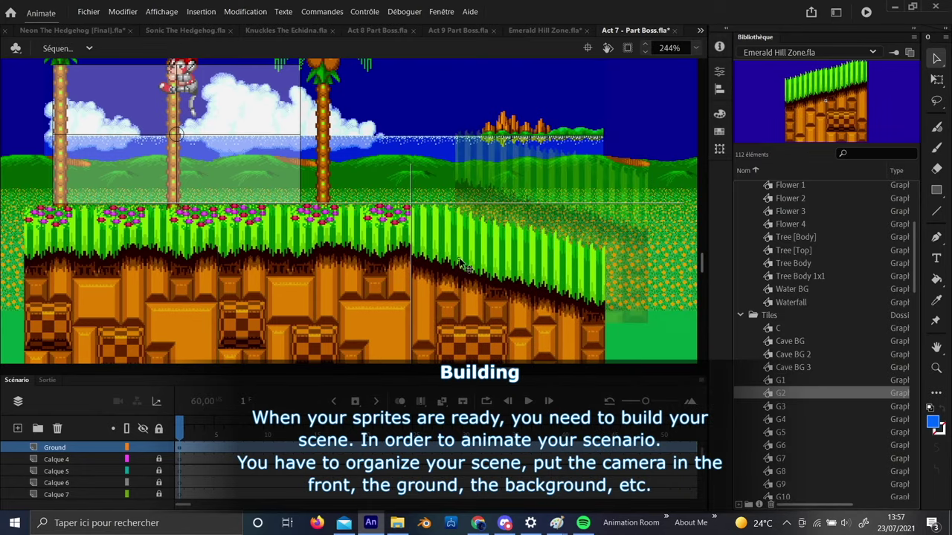
pyautogui.scroll(3, 456, 266)
pyautogui.click(790, 197)
pyautogui.scroll(3, 592, 156)
pyautogui.moveTo(592, 156); pyautogui.dragTo(394, 122)
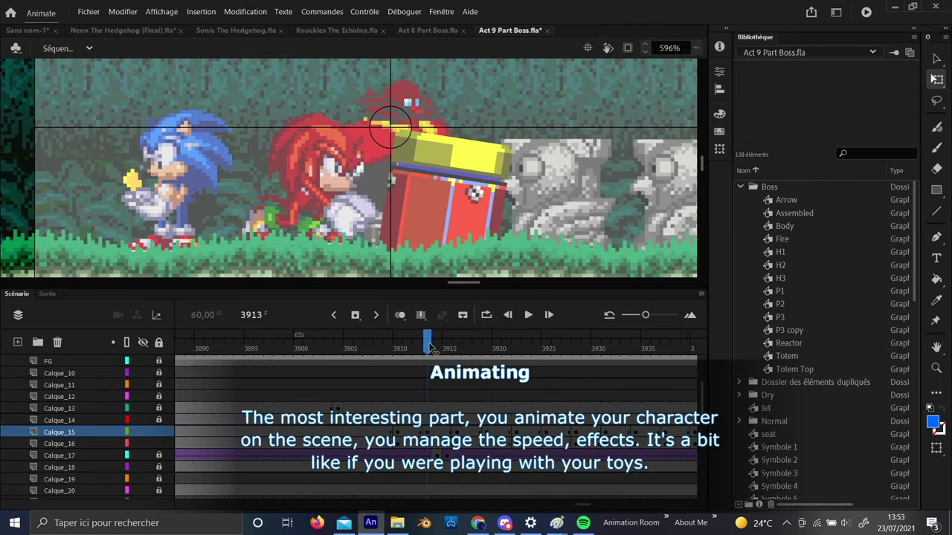
# Scrub through the Act 9 fight animations and preview the Neon Flashback scene from frame 680
pyautogui.moveTo(425, 349); pyautogui.dragTo(648, 354)
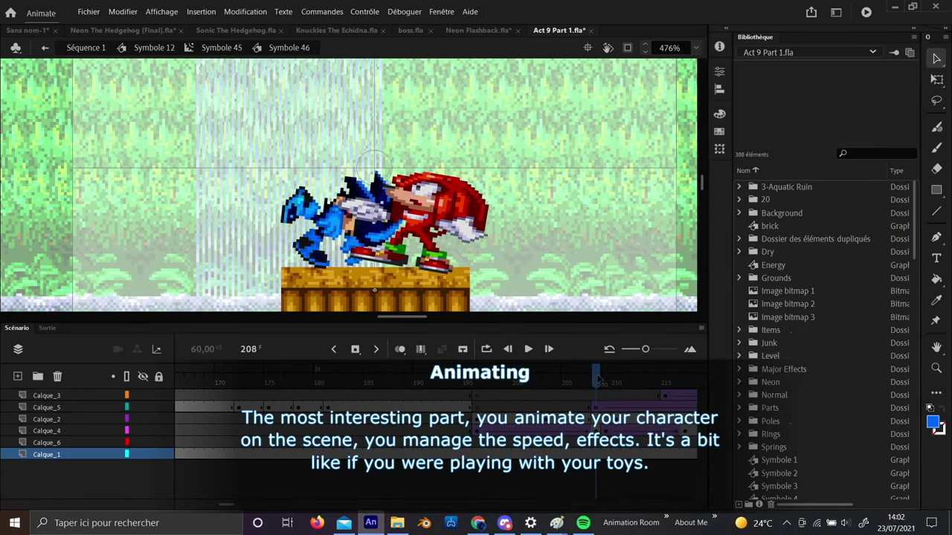
pyautogui.hscroll(5, 626, 407)
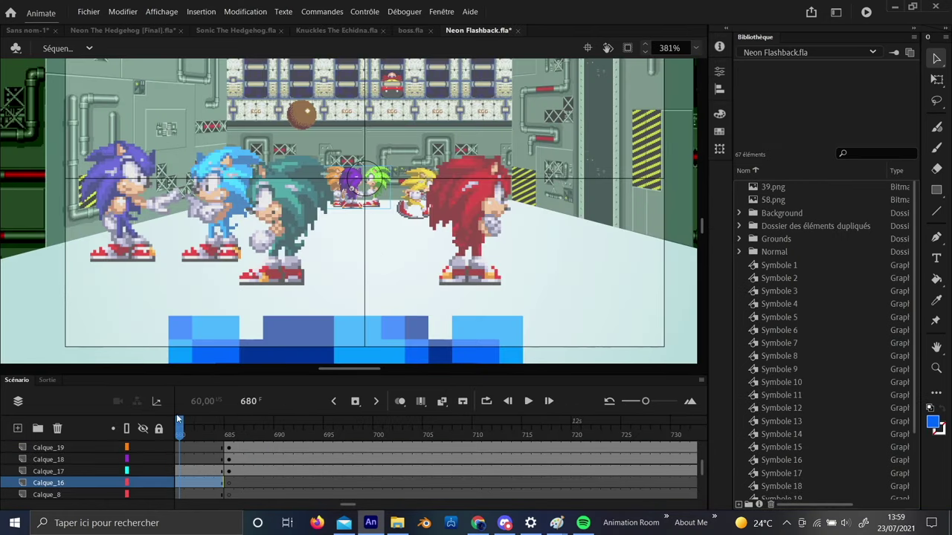
pyautogui.moveTo(85, 429); pyautogui.dragTo(625, 431)
pyautogui.press('Return')
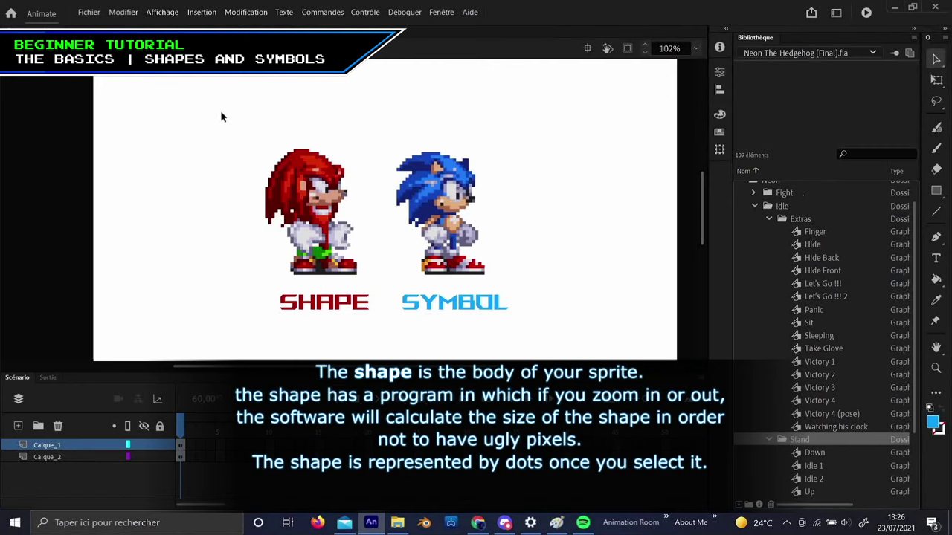
# Select the whole Knuckles shape and the Sonic symbol in turn to compare how each selection is marked
pyautogui.moveTo(222, 119); pyautogui.dragTo(370, 284)
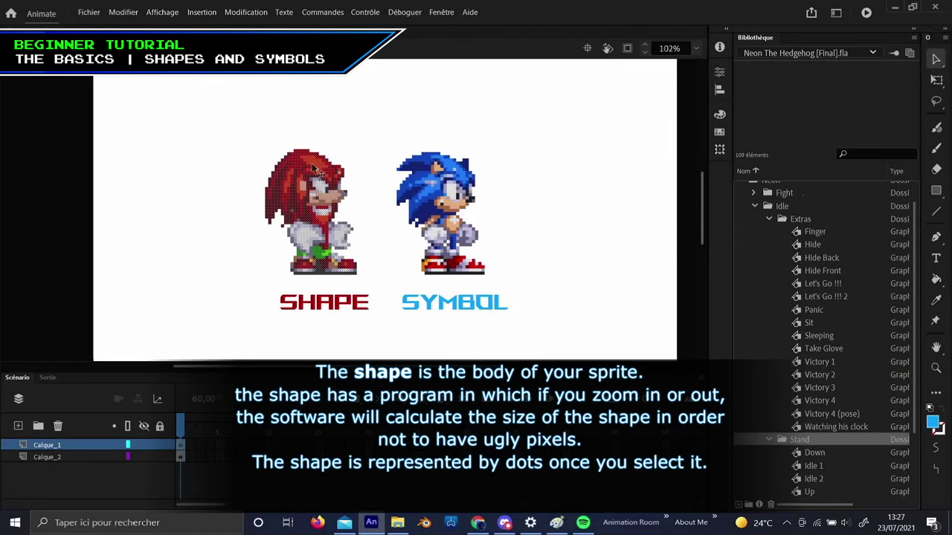
pyautogui.click(377, 181)
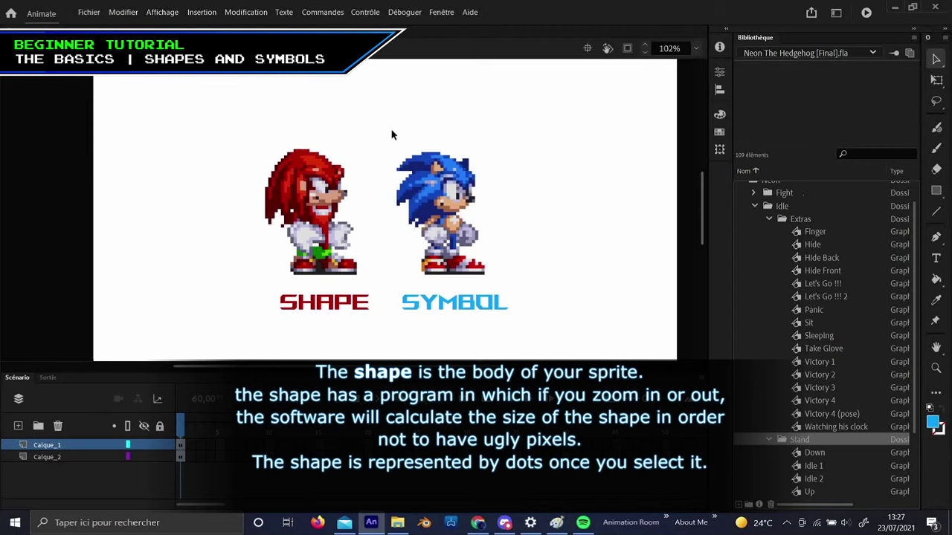
pyautogui.moveTo(388, 129); pyautogui.dragTo(499, 284)
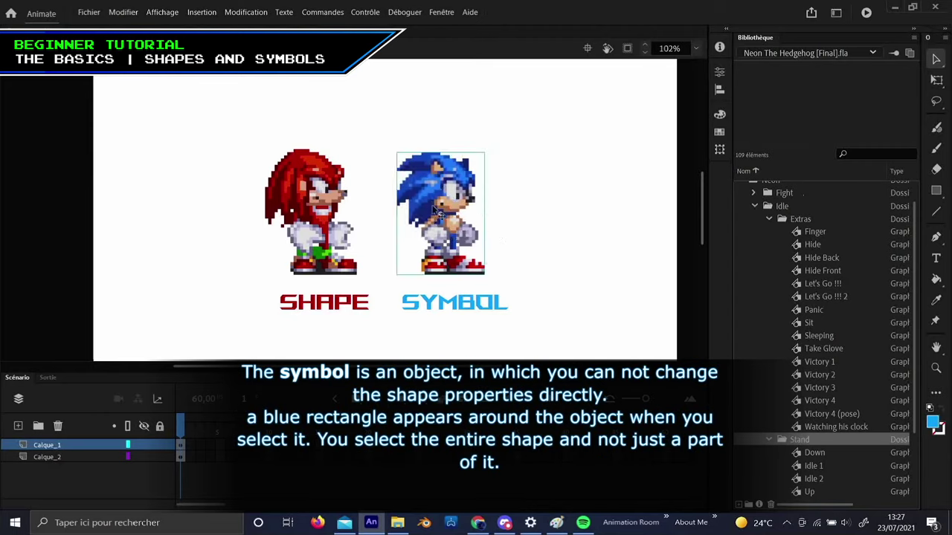
pyautogui.click(560, 245)
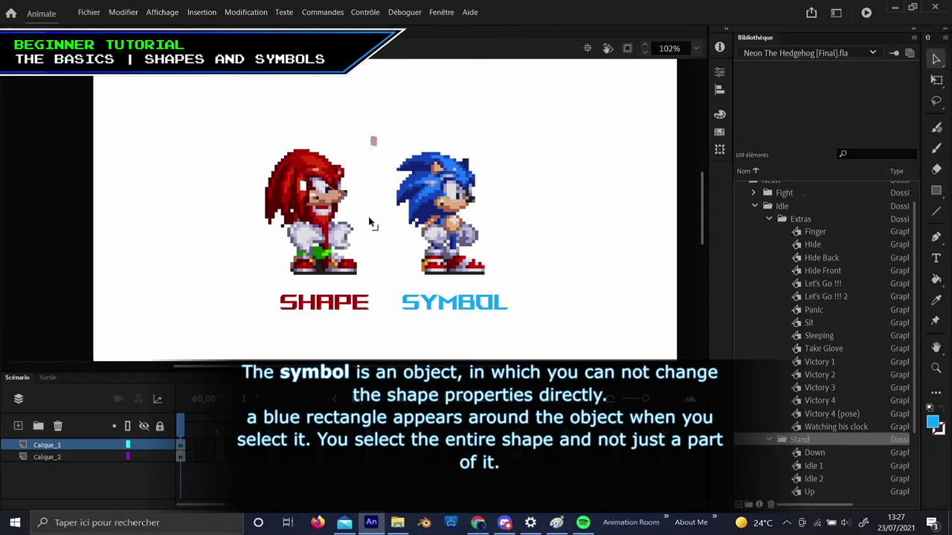
# Try deforming the edge of the Knuckles shape's glove and moving the Sonic symbol down and right, and undo the edits
pyautogui.moveTo(354, 243); pyautogui.dragTo(368, 243)
pyautogui.click(443, 199)
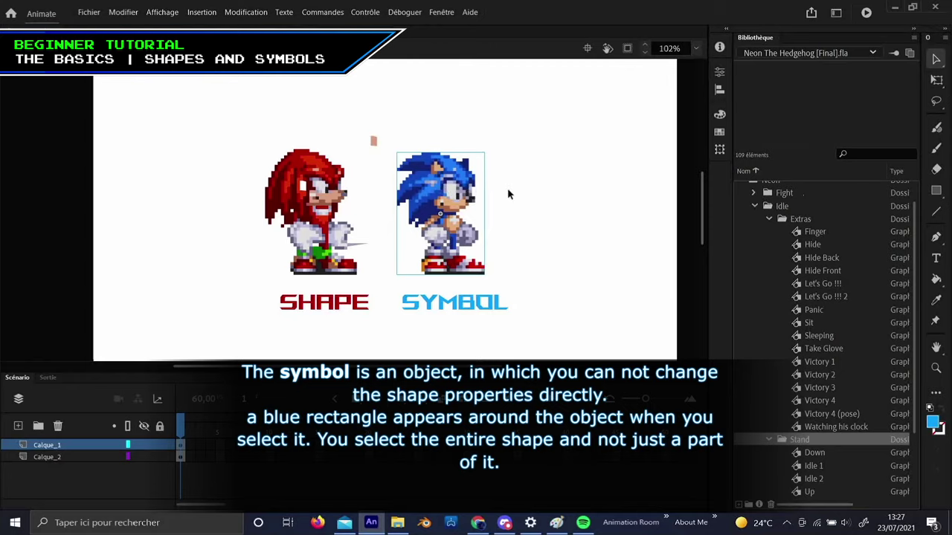
pyautogui.moveTo(438, 195); pyautogui.dragTo(524, 267)
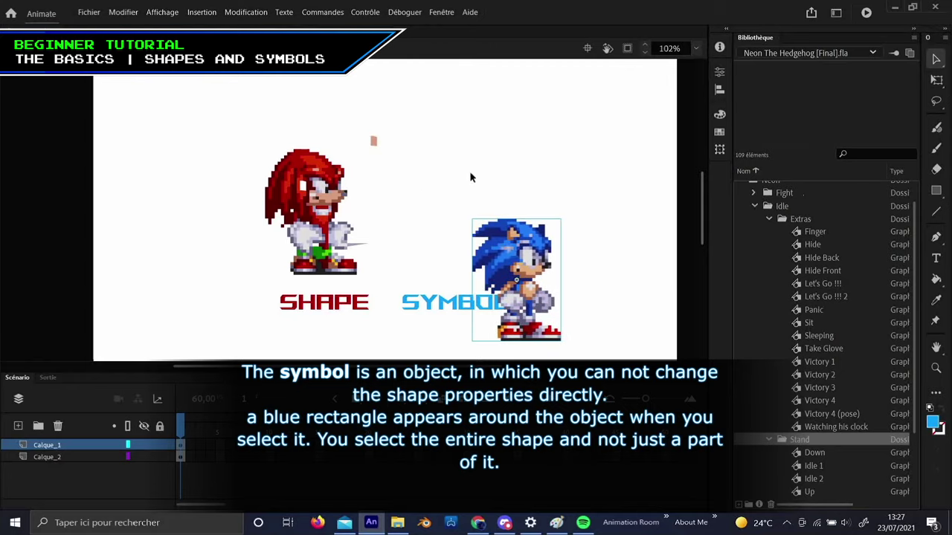
pyautogui.hotkey('ctrl', 'z')
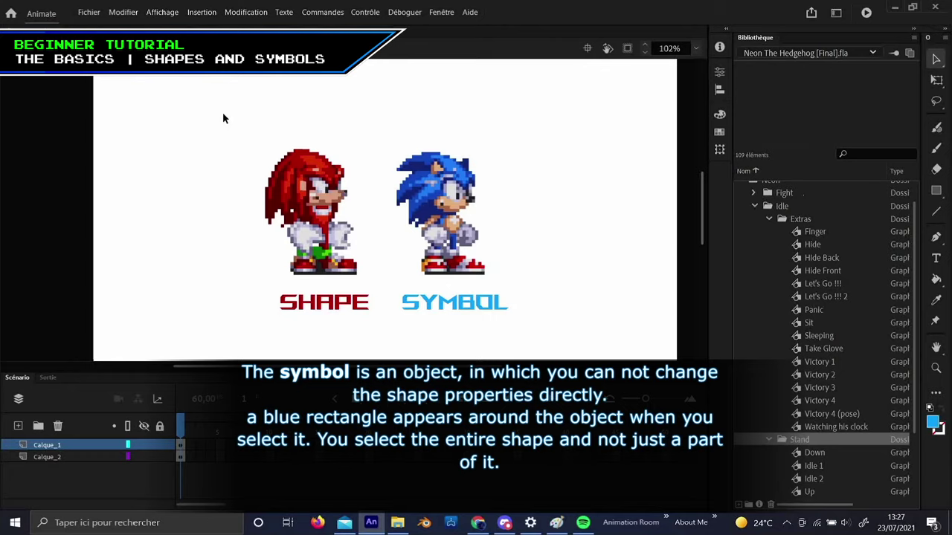
# Try transforming the entire Knuckles shape from its upper-right corner with Free Transform, and undo the change
pyautogui.press('q')
pyautogui.moveTo(220, 106); pyautogui.dragTo(381, 295)
pyautogui.moveTo(358, 148)
pyautogui.mouseDown()
pyautogui.moveTo(394, 208)
pyautogui.moveTo(370, 142)
pyautogui.moveTo(371, 153)
pyautogui.mouseUp()
pyautogui.hotkey('ctrl', 'z')
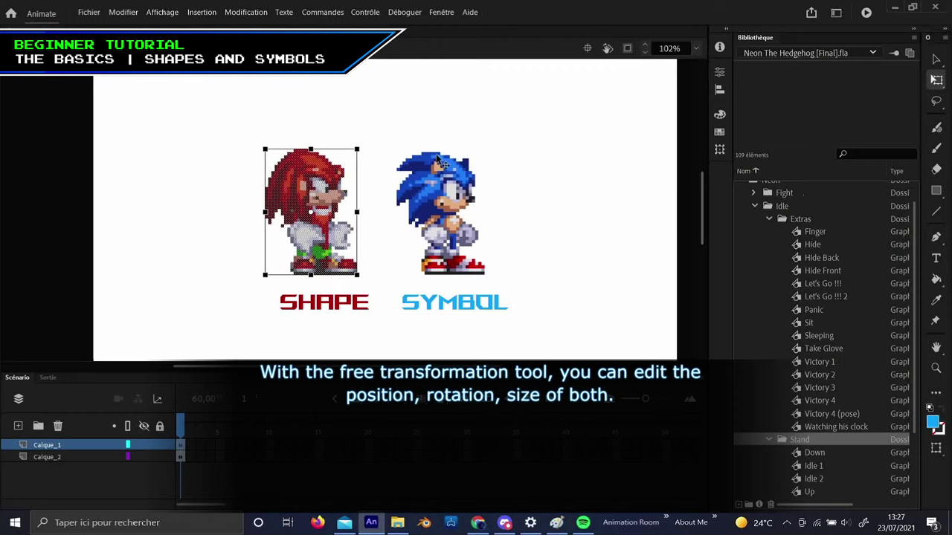
# Try rotating the Sonic symbol clockwise from its upper-right corner with Free Transform
pyautogui.click(452, 175)
pyautogui.moveTo(490, 153); pyautogui.dragTo(509, 159)
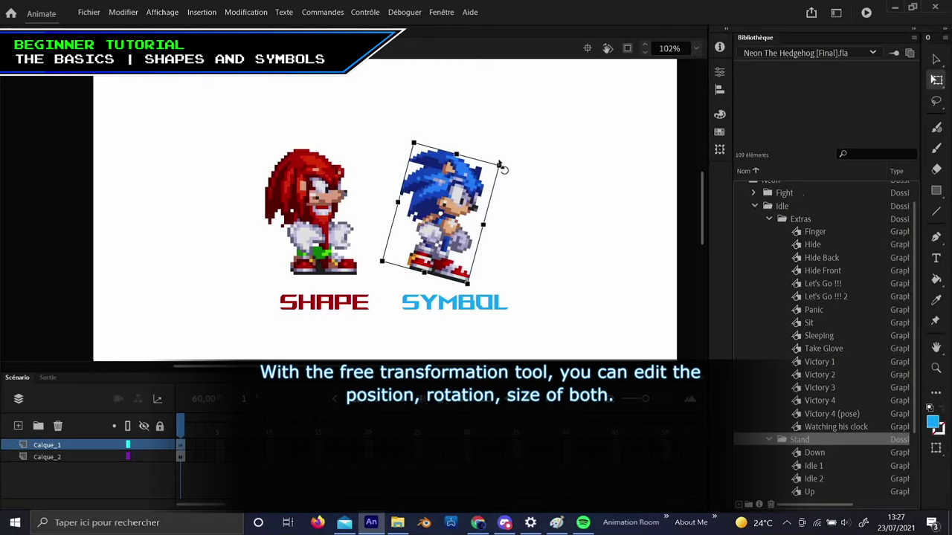
pyautogui.moveTo(501, 168); pyautogui.dragTo(565, 209)
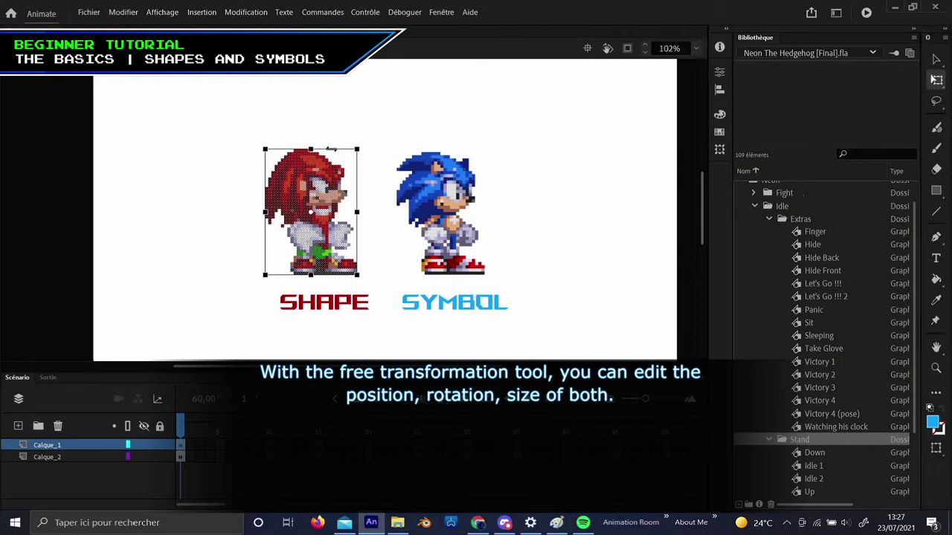
# Try skewing the Knuckles shape and distorting it proportionally from its upper corner, undo the distortion and deselect the shape
pyautogui.moveTo(327, 148)
pyautogui.mouseDown()
pyautogui.moveTo(359, 154)
pyautogui.moveTo(336, 154)
pyautogui.mouseUp()
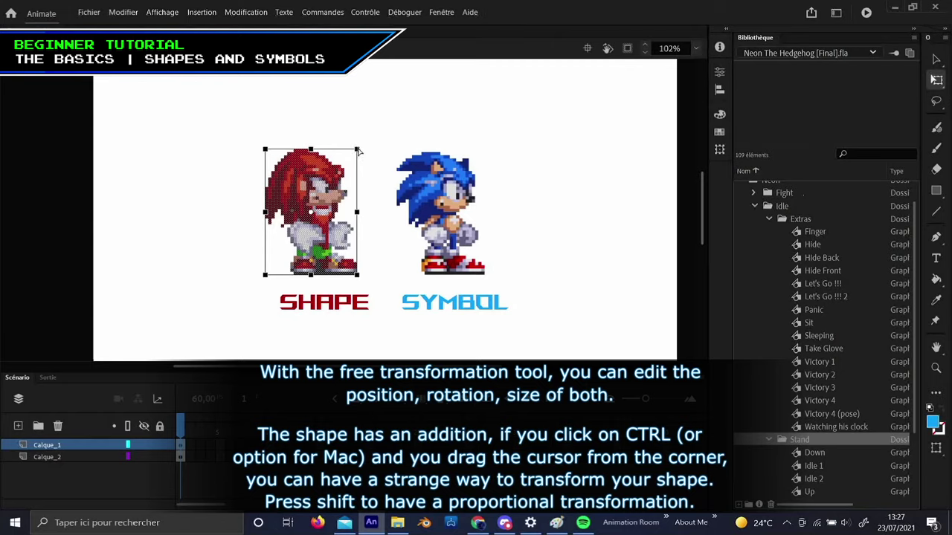
pyautogui.moveTo(357, 151)
pyautogui.mouseDown()
pyautogui.moveTo(608, 193)
pyautogui.moveTo(375, 152)
pyautogui.moveTo(513, 163)
pyautogui.moveTo(610, 191)
pyautogui.moveTo(271, 118)
pyautogui.moveTo(500, 160)
pyautogui.moveTo(320, 153)
pyautogui.moveTo(461, 156)
pyautogui.moveTo(400, 175)
pyautogui.moveTo(321, 163)
pyautogui.moveTo(402, 156)
pyautogui.moveTo(367, 150)
pyautogui.mouseUp()
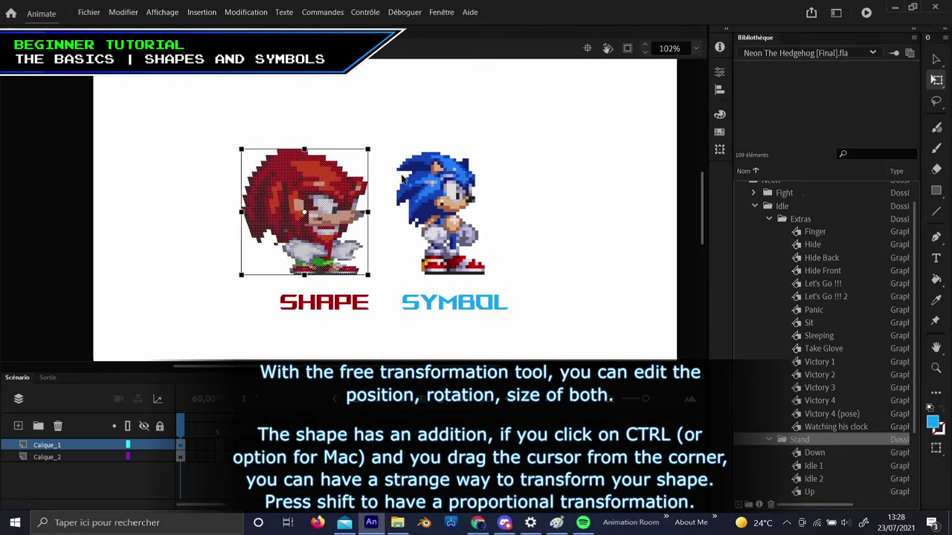
pyautogui.hotkey('ctrl', 'z')
pyautogui.click(392, 122)
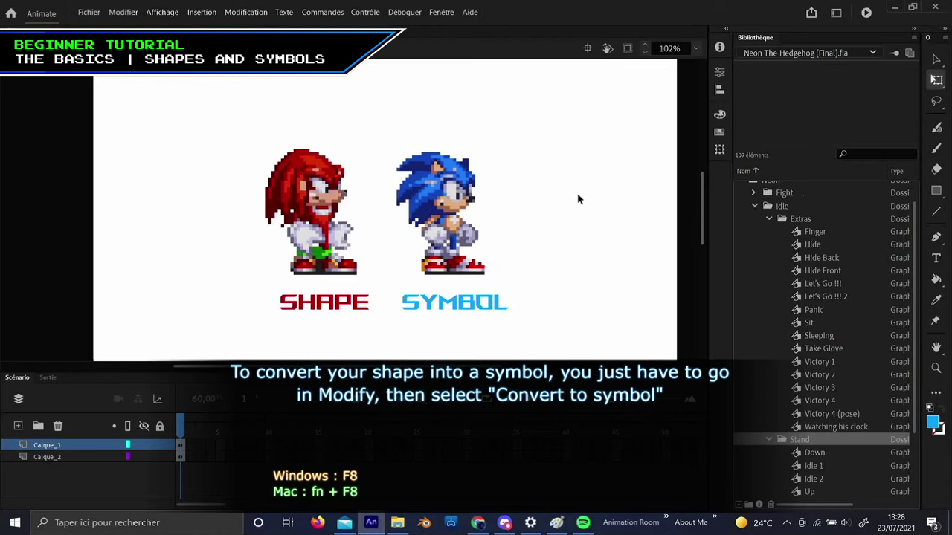
# Convert the entire Knuckles shape into a graphic symbol in the library root, keeping the suggested name
pyautogui.moveTo(200, 119); pyautogui.dragTo(376, 285)
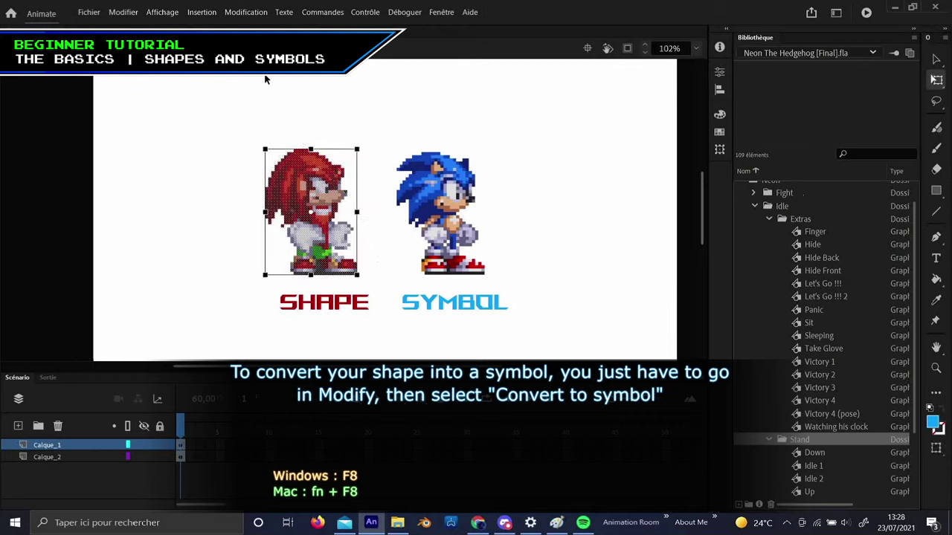
pyautogui.press('F8')
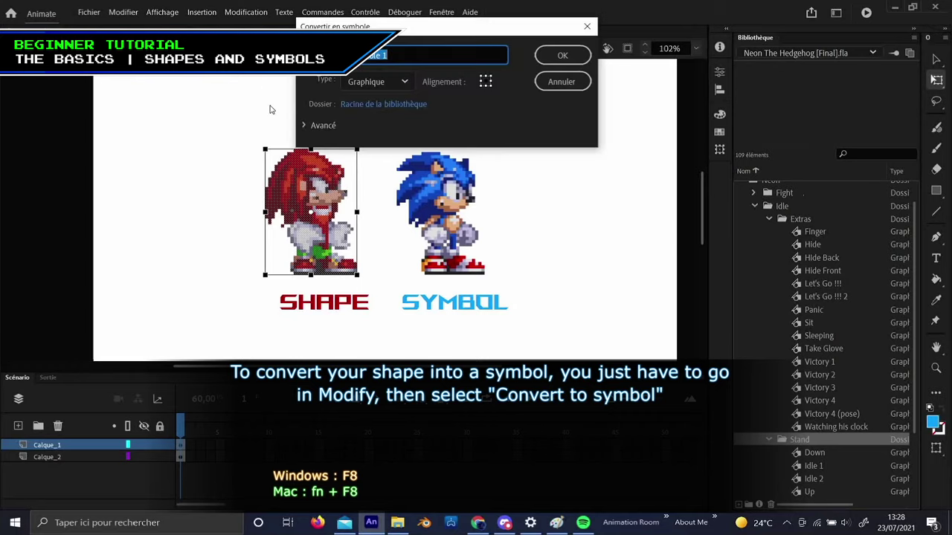
pyautogui.press('Return')
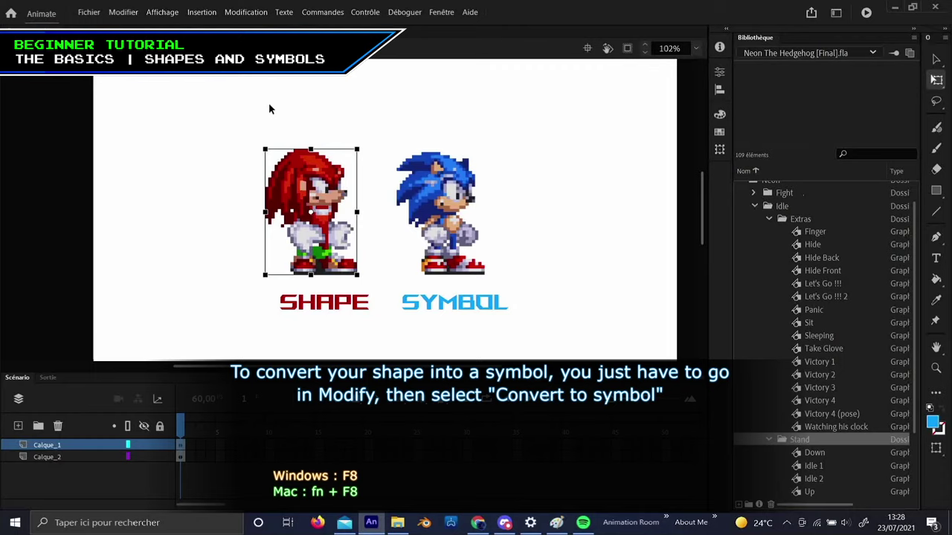
pyautogui.click(248, 13)
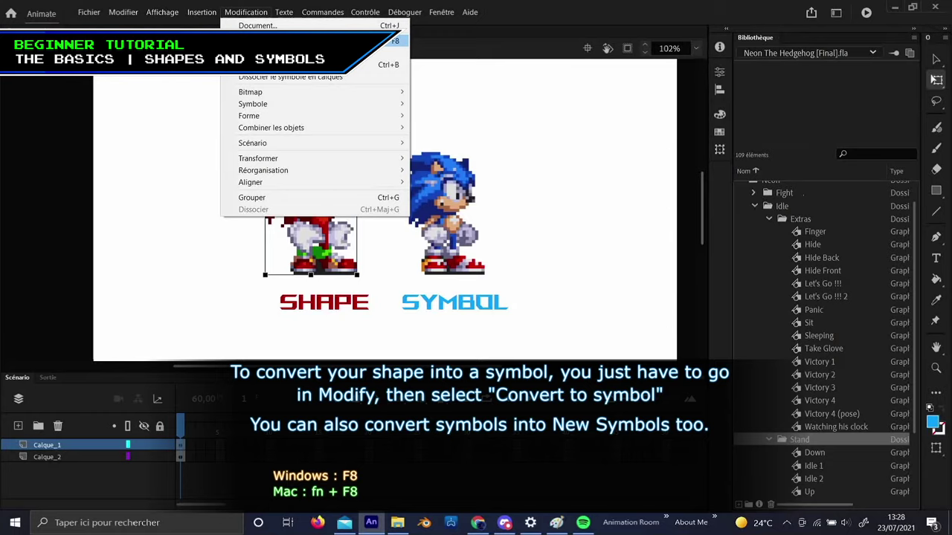
pyautogui.click(528, 106)
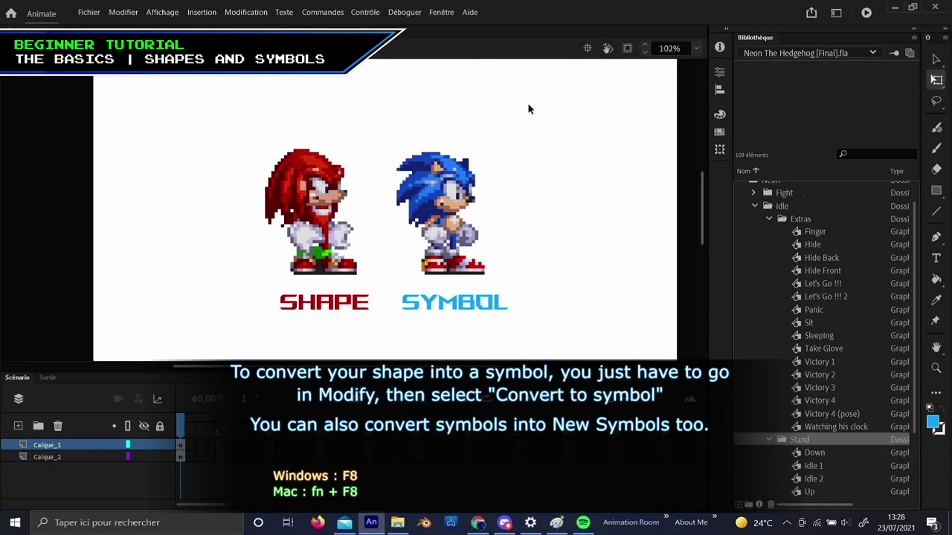
# Rotate the shape inside the Knuckles symbol by 180 degrees, and try moving the symbol slightly on the main stage, undoing the move
pyautogui.doubleClick(322, 193)
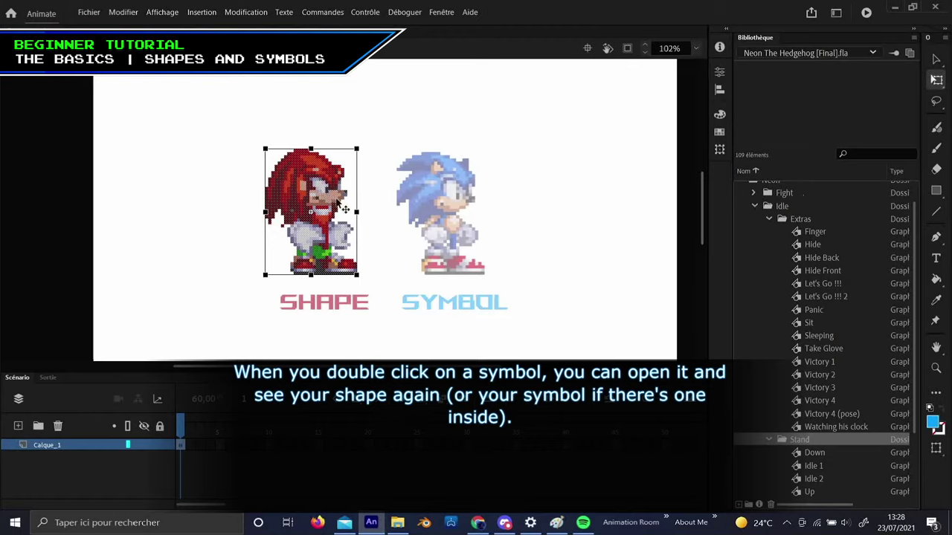
pyautogui.press('v')
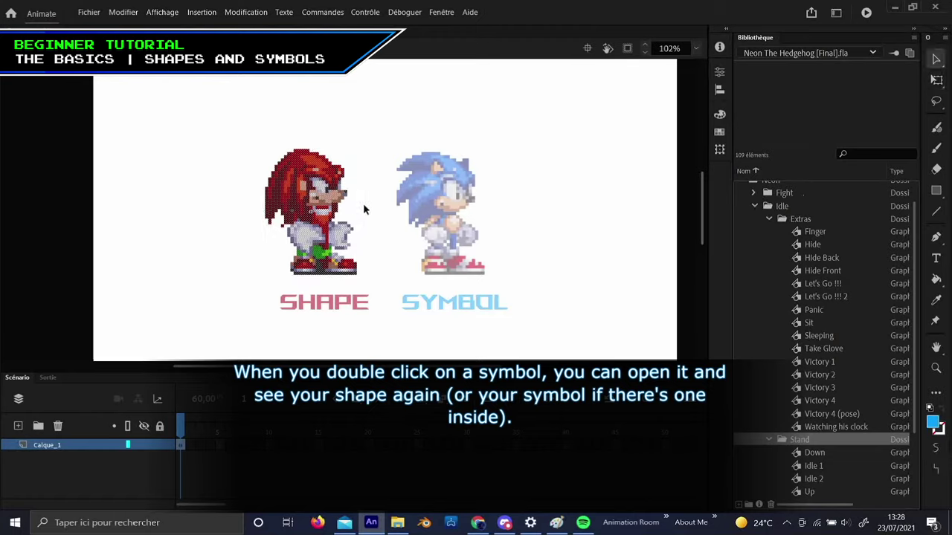
pyautogui.moveTo(213, 121); pyautogui.dragTo(376, 287)
pyautogui.press('q')
pyautogui.moveTo(357, 148); pyautogui.dragTo(278, 313)
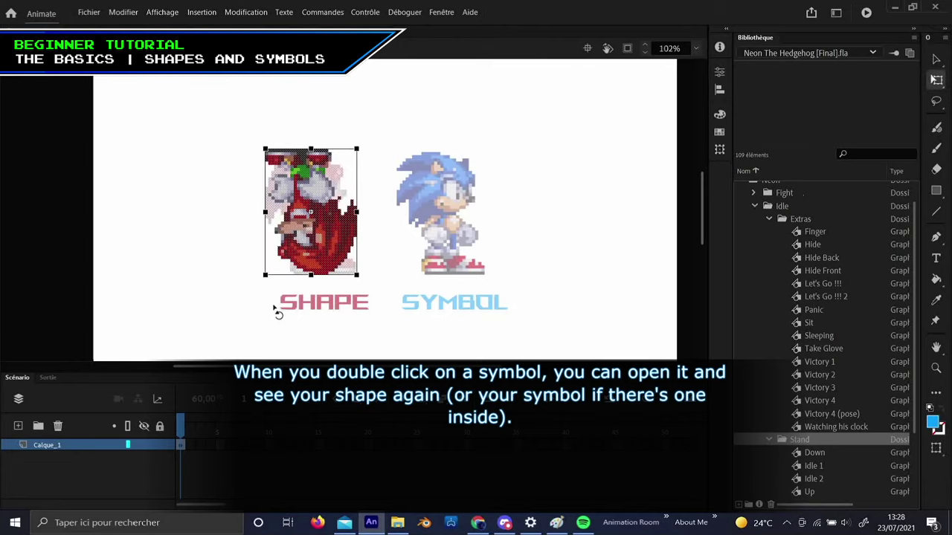
pyautogui.doubleClick(401, 129)
pyautogui.moveTo(326, 244); pyautogui.dragTo(346, 251)
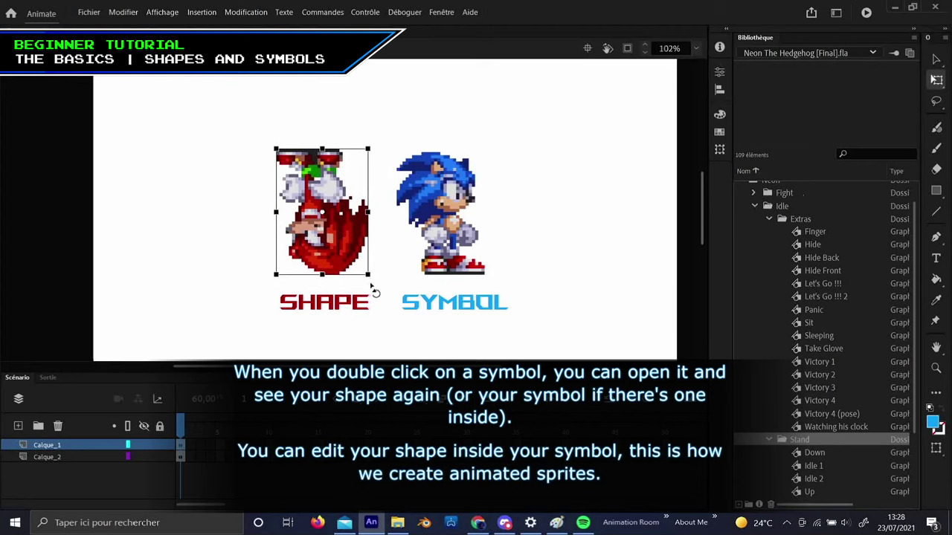
pyautogui.hotkey('ctrl', 'z')
# Rotate the shape inside the Sonic symbol by 180 degrees and return to the main stage with nothing selected
pyautogui.doubleClick(462, 209)
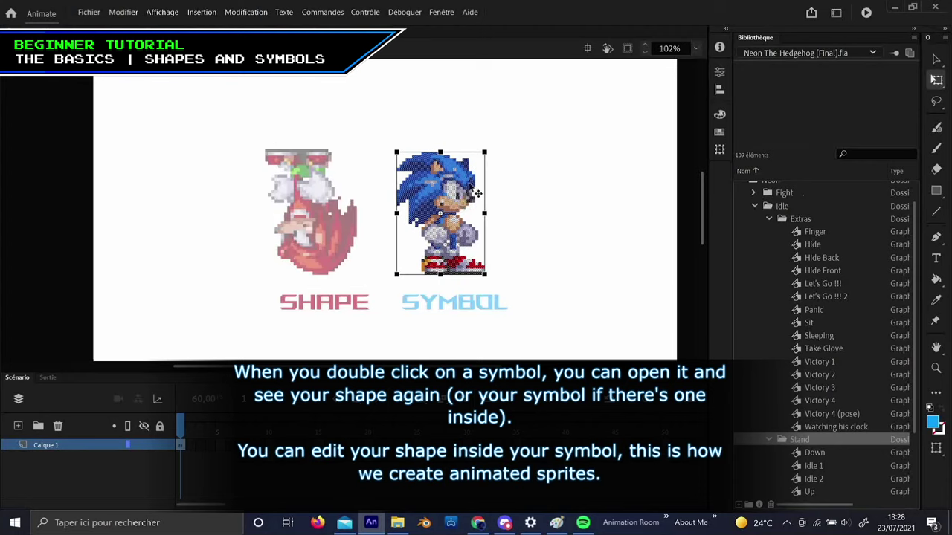
pyautogui.moveTo(497, 162); pyautogui.dragTo(382, 265)
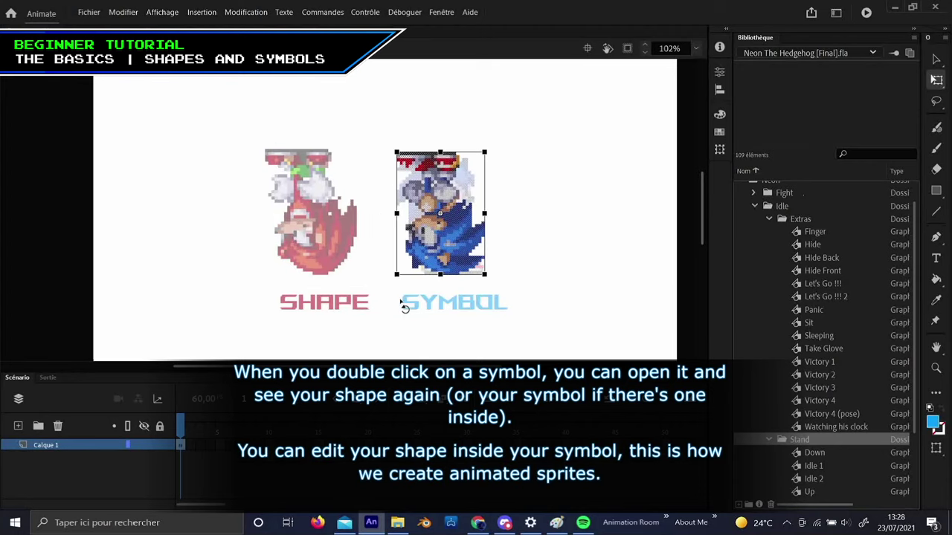
pyautogui.doubleClick(509, 234)
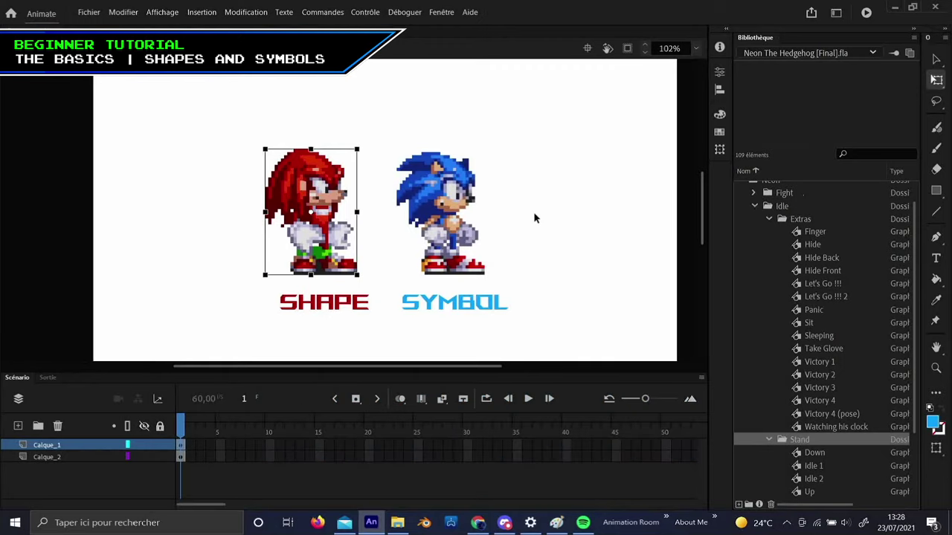
pyautogui.click(533, 218)
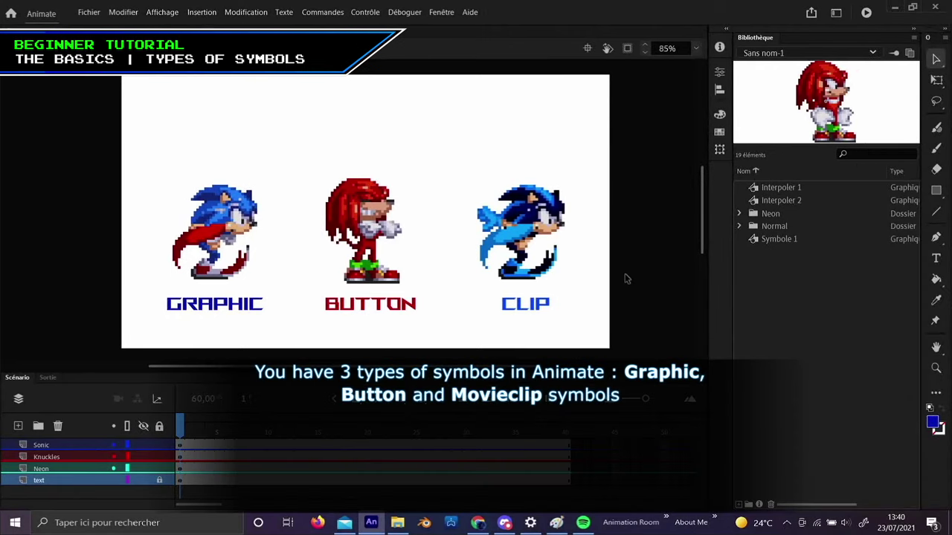
# Inspect the symbol type set in the properties of the Sonic, Knuckles and Neon instances in turn
pyautogui.click(235, 220)
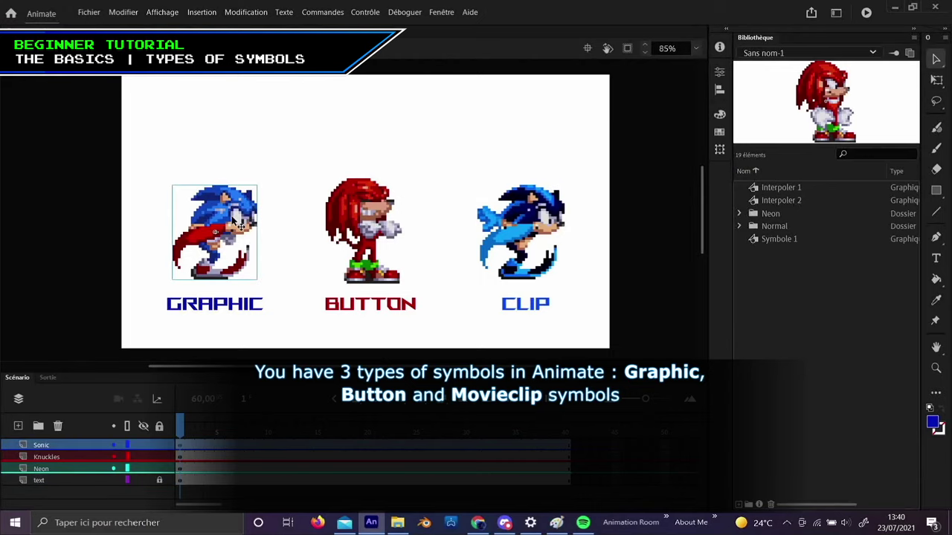
pyautogui.click(722, 72)
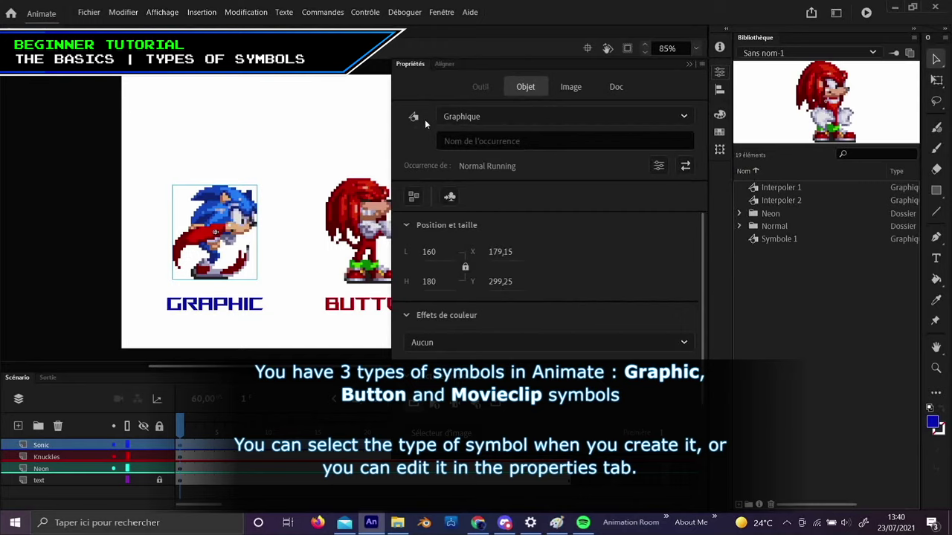
pyautogui.click(381, 217)
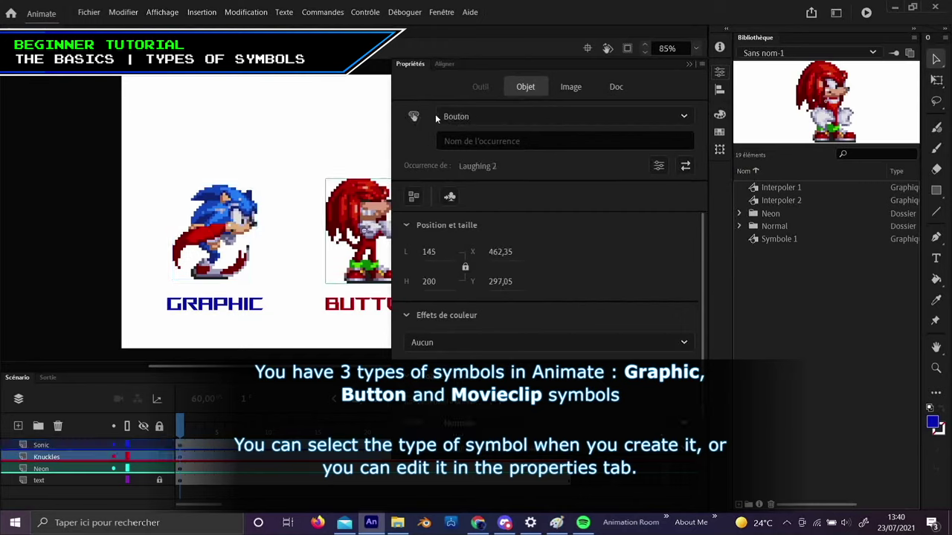
pyautogui.hscroll(3, 360, 229)
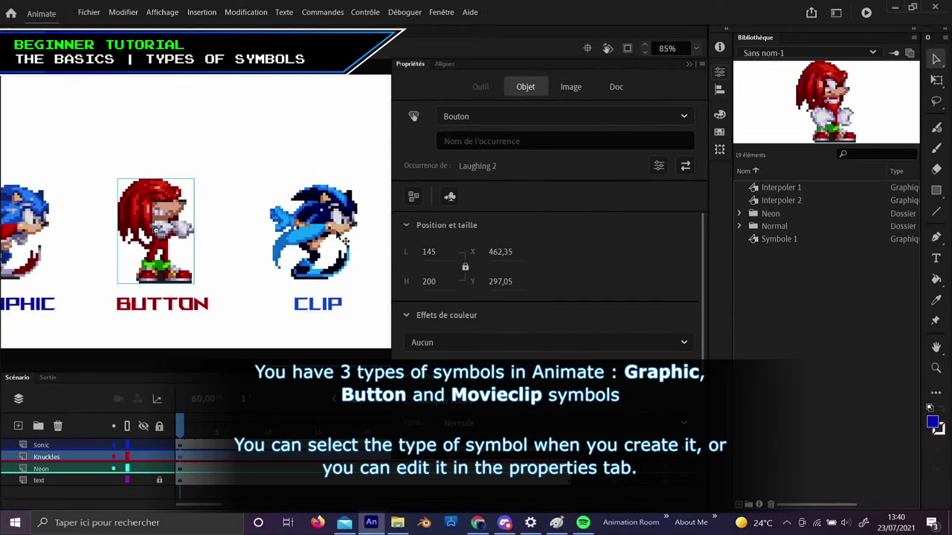
pyautogui.click(343, 238)
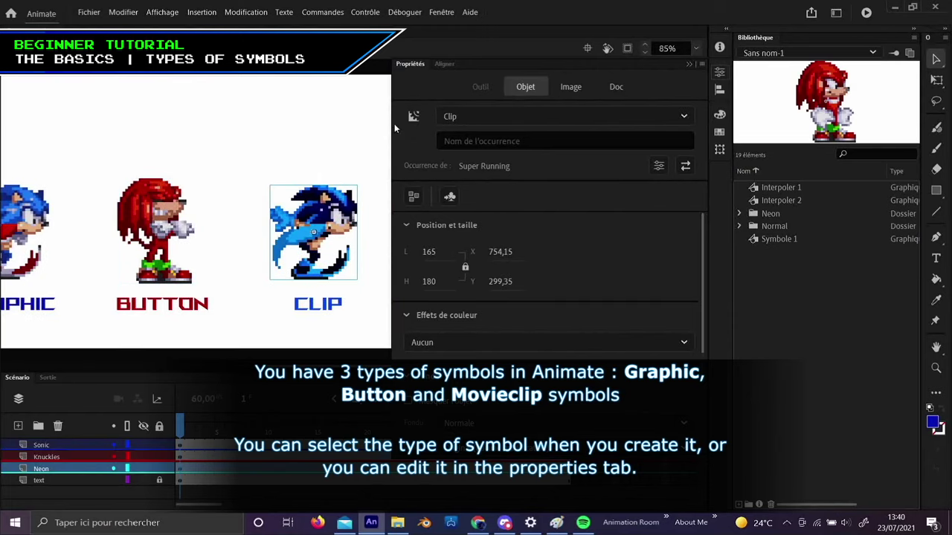
pyautogui.click(719, 72)
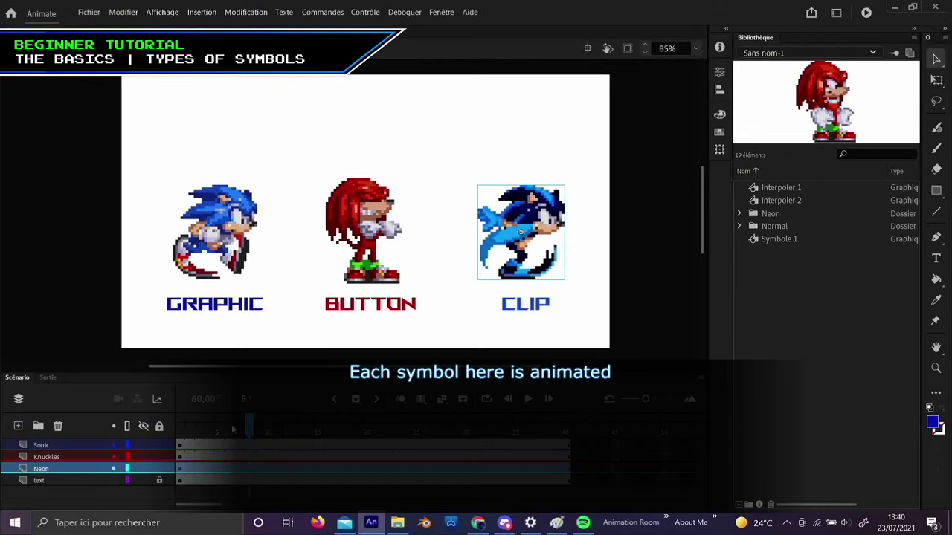
# Scrub the timeline back to frame 1 and play the animation on the stage
pyautogui.moveTo(233, 429); pyautogui.dragTo(190, 419)
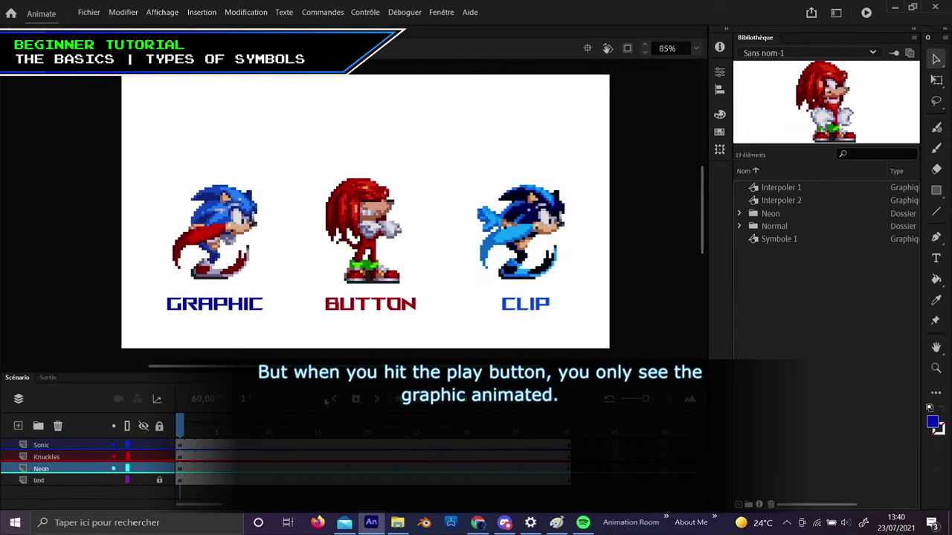
pyautogui.press('Return')
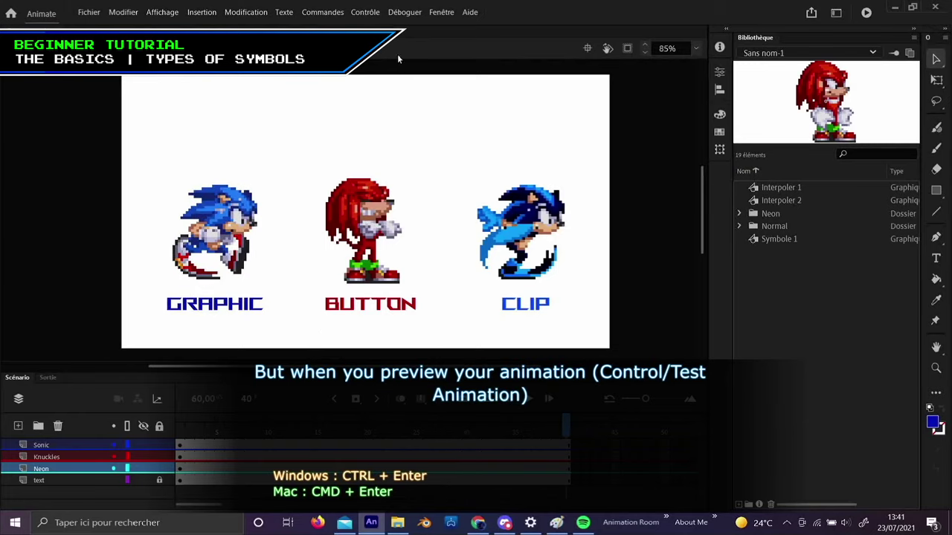
# Test the animation in Animate, compare how the graphic, button and clip symbols play, and close the preview
pyautogui.click(365, 12)
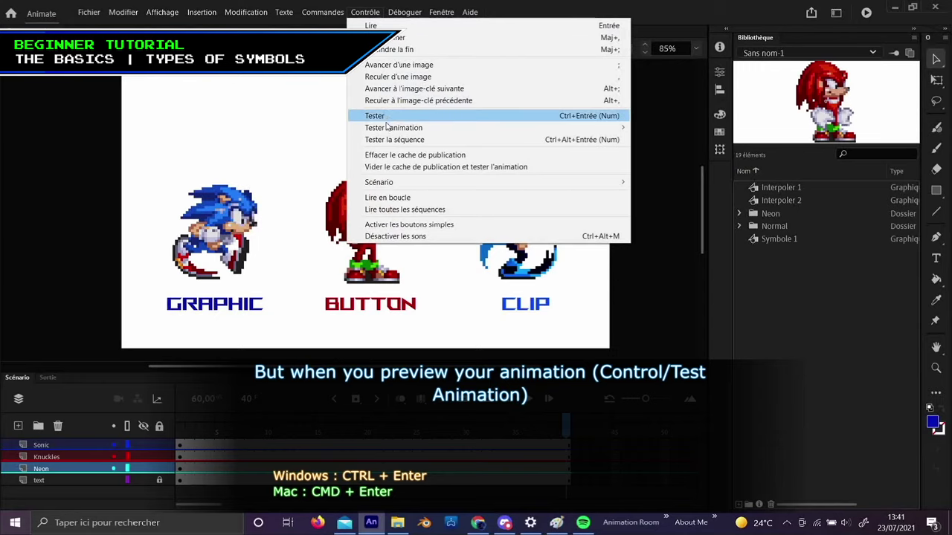
pyautogui.moveTo(389, 127)
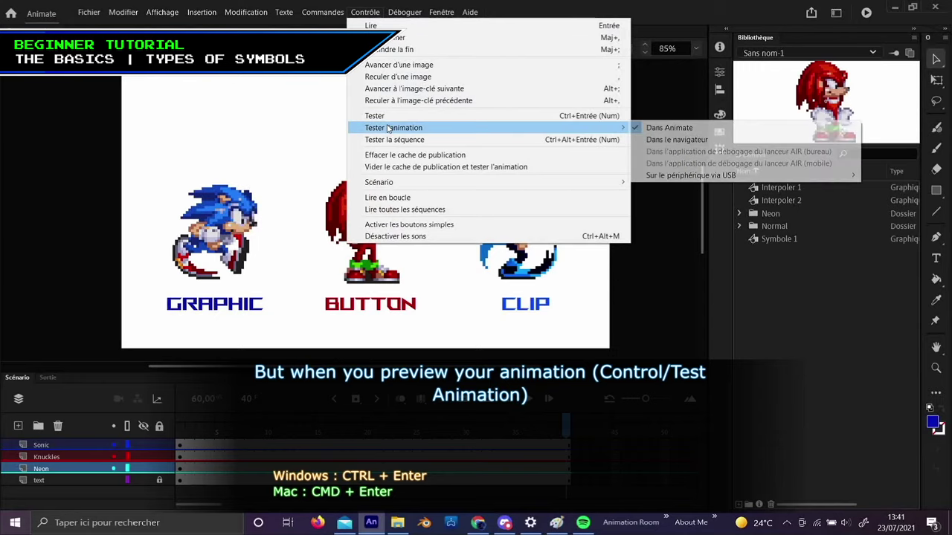
pyautogui.click(677, 127)
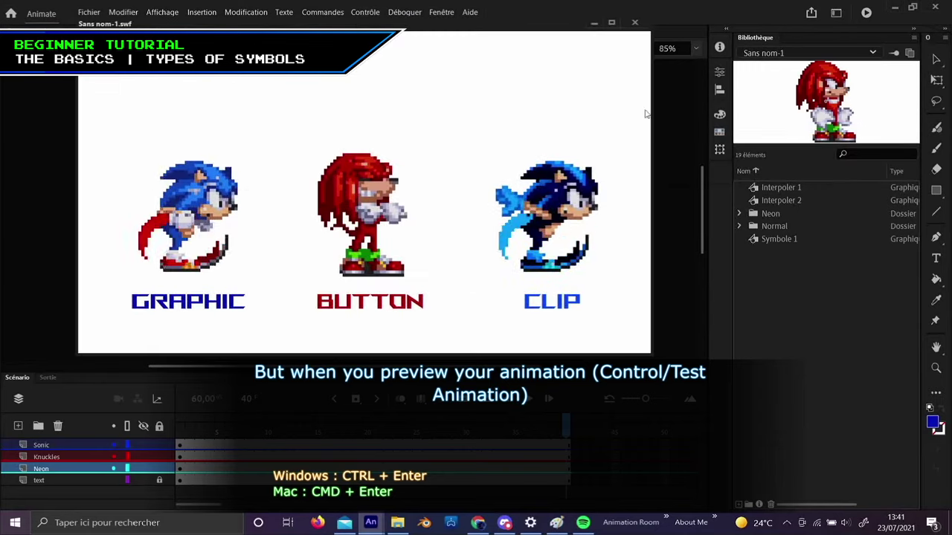
pyautogui.moveTo(514, 30); pyautogui.dragTo(584, 64)
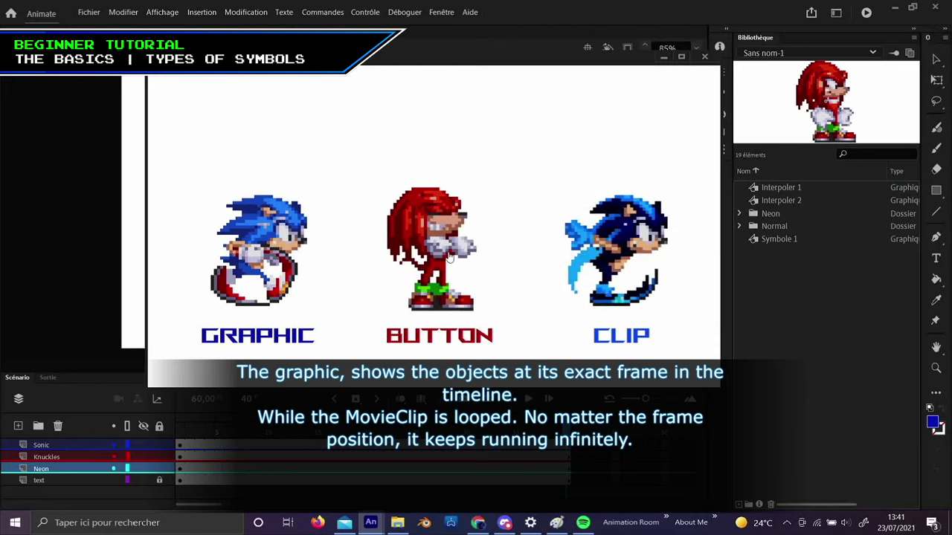
pyautogui.click(703, 58)
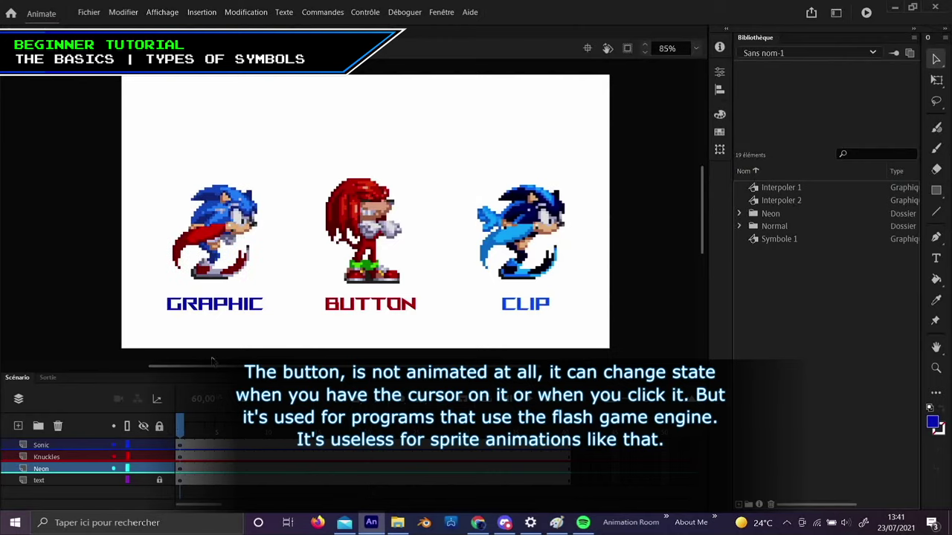
# Set the Sonic graphic symbol's looping to play once and scrub the timeline back to frame 1
pyautogui.click(228, 222)
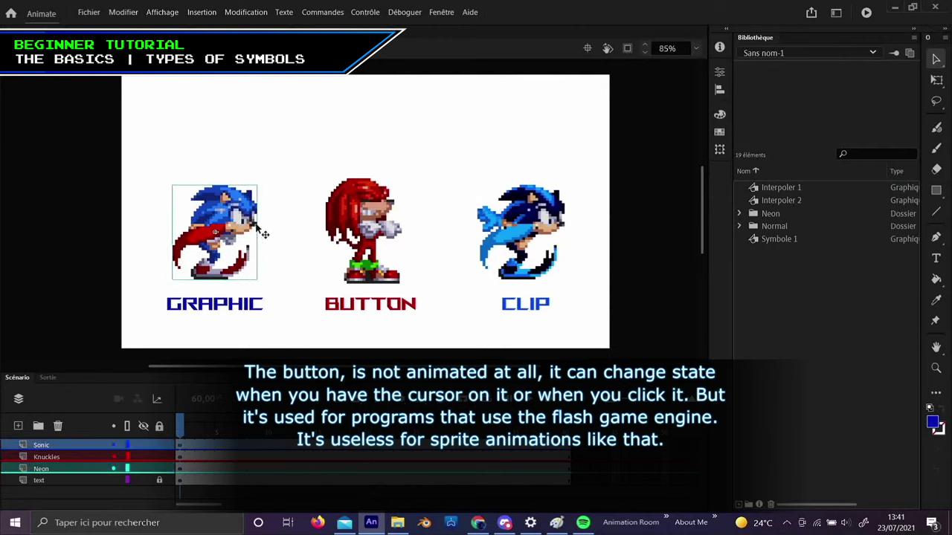
pyautogui.doubleClick(239, 232)
pyautogui.doubleClick(290, 175)
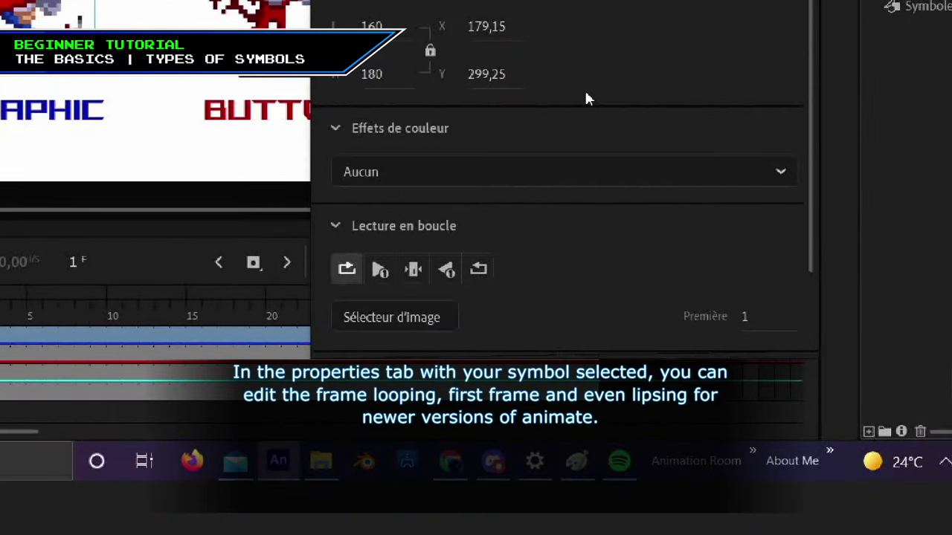
pyautogui.scroll(-2, 584, 99)
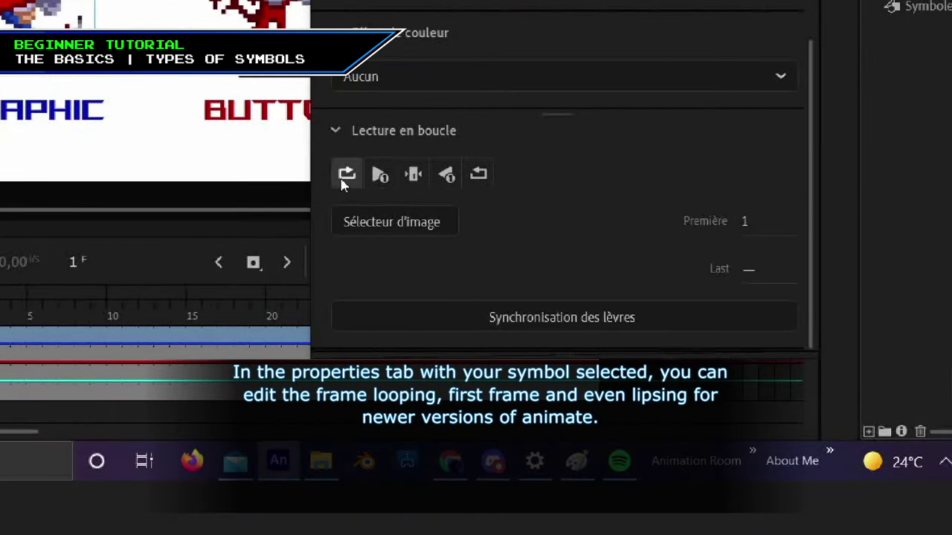
pyautogui.click(380, 176)
pyautogui.moveTo(15, 308)
pyautogui.mouseDown()
pyautogui.moveTo(327, 310)
pyautogui.moveTo(4, 320)
pyautogui.mouseUp()
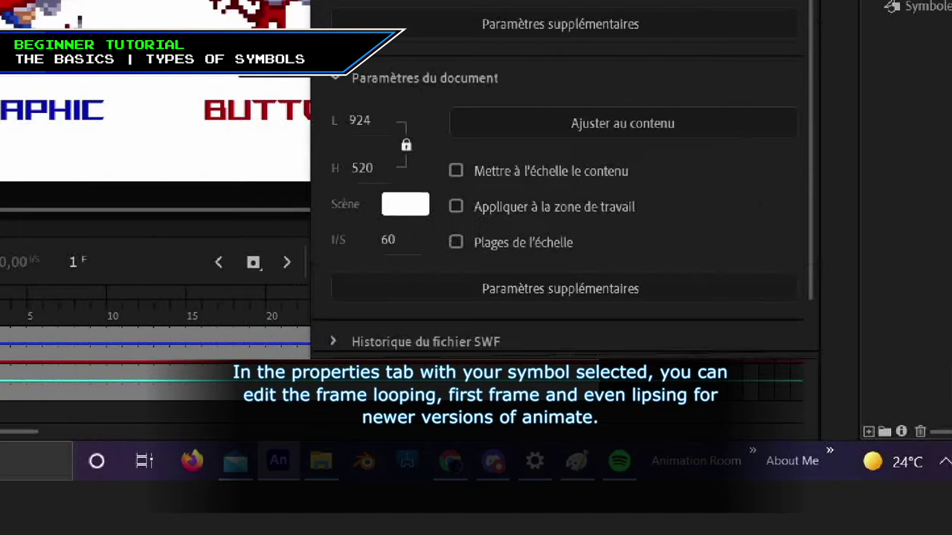
# Set the Sonic graphic symbol's looping to single frame and open its first-frame value for editing
pyautogui.click(15, 335)
pyautogui.click(412, 269)
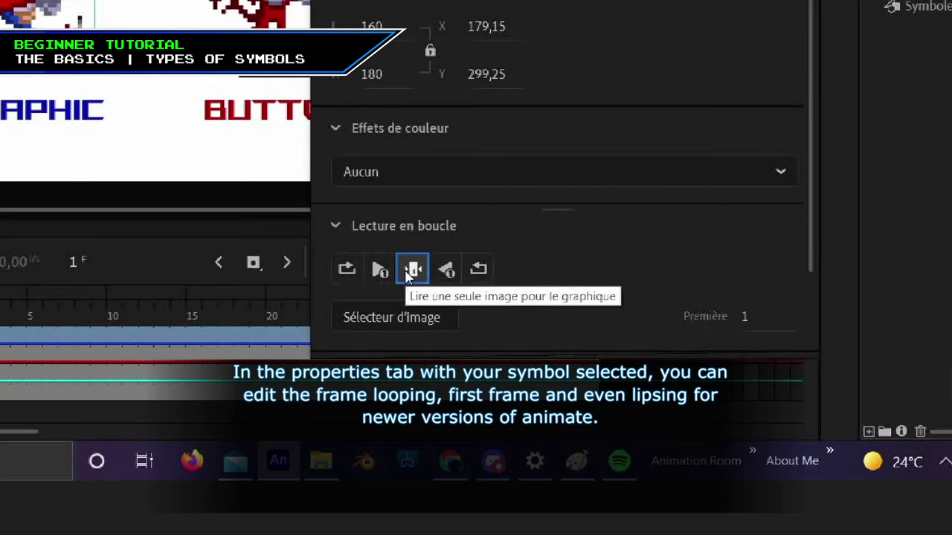
pyautogui.click(744, 317)
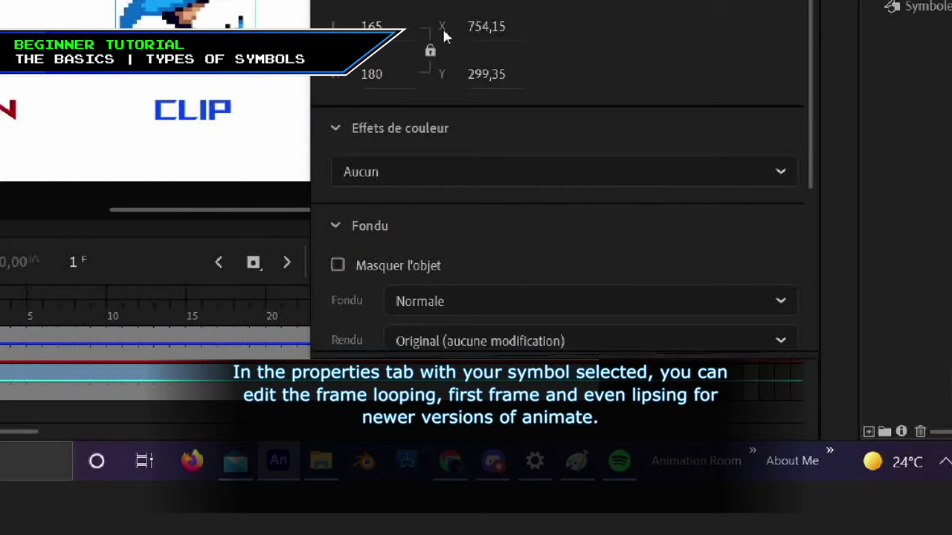
# Add a blur filter (Flou) to the Neon movie clip
pyautogui.scroll(-5, 659, 50)
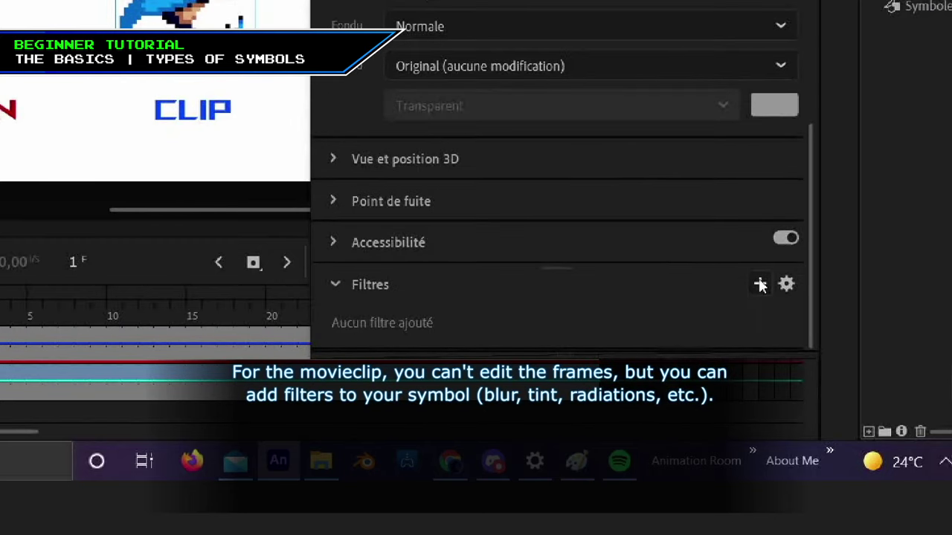
pyautogui.click(760, 284)
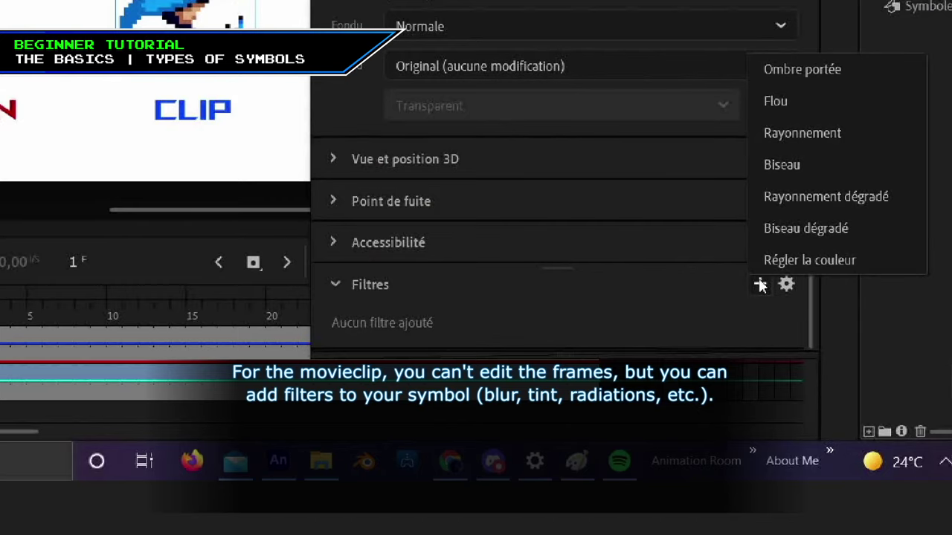
pyautogui.click(787, 109)
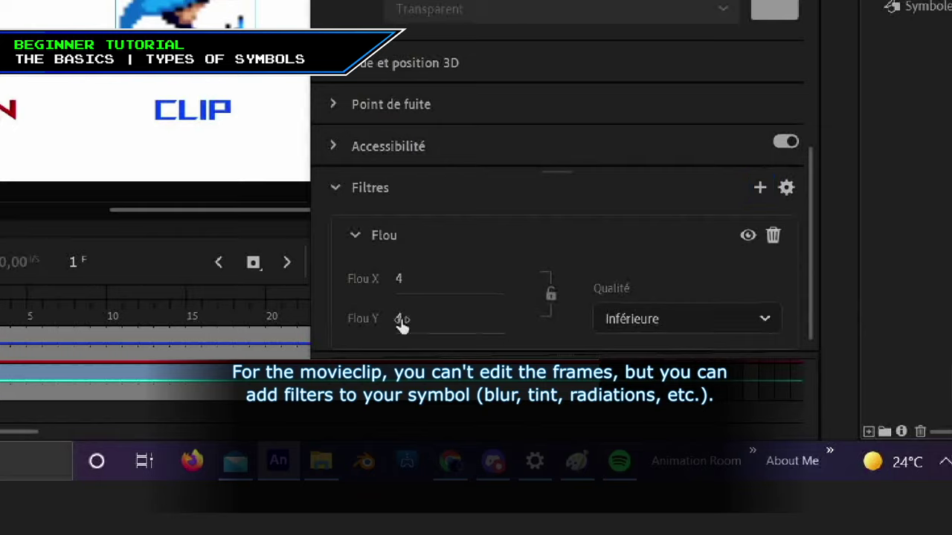
# Set the Neon clip's blur to 43 in X and 0 in Y, with quality Supérieure
pyautogui.moveTo(401, 318); pyautogui.dragTo(332, 318)
pyautogui.moveTo(395, 279); pyautogui.dragTo(433, 272)
pyautogui.click(630, 319)
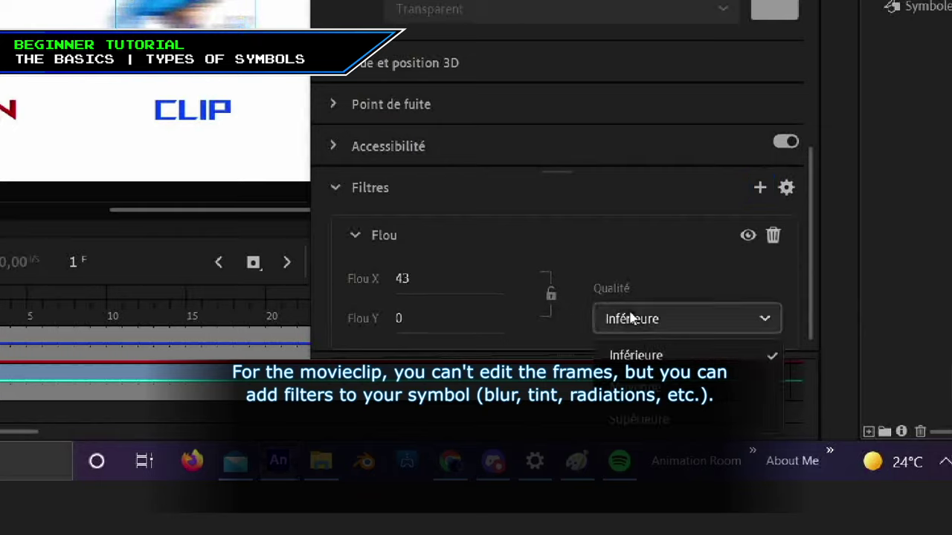
pyautogui.click(634, 421)
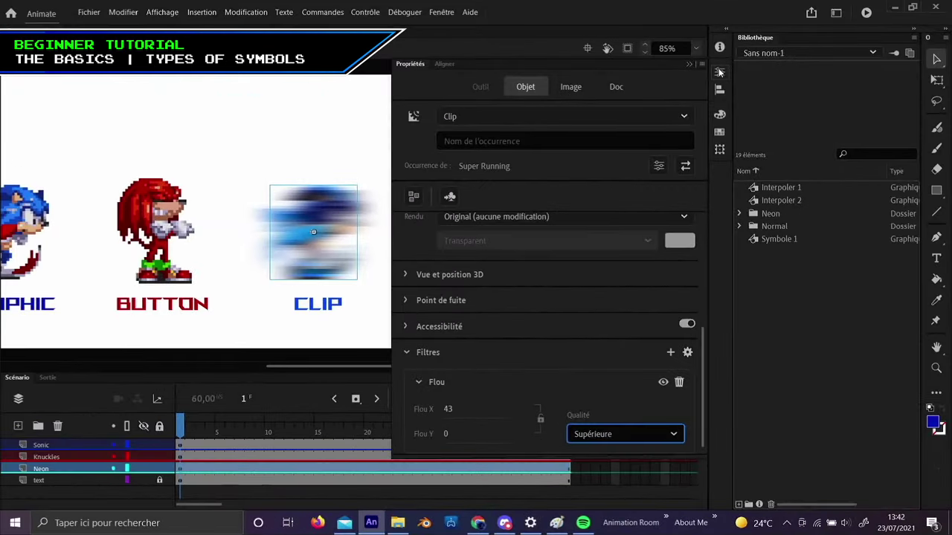
pyautogui.click(719, 72)
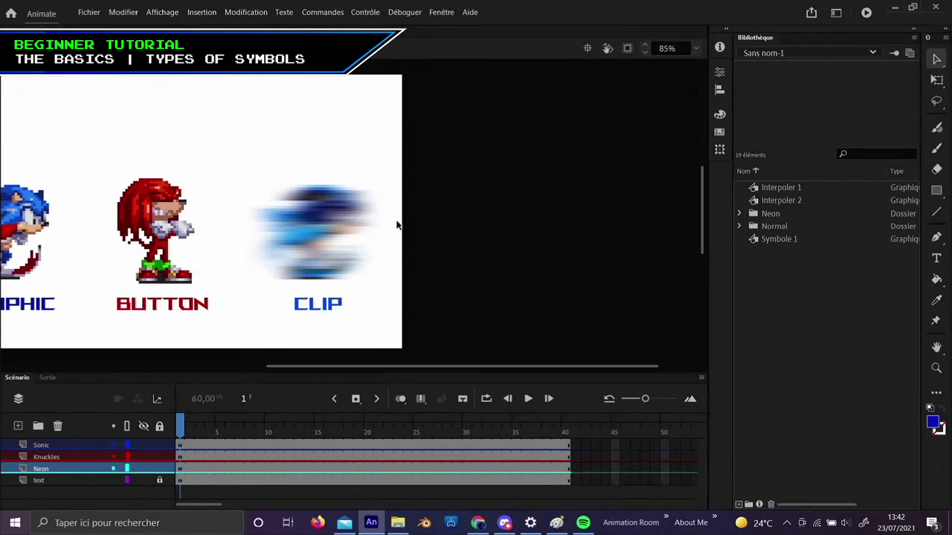
# Move the Neon movie clip and the Sonic graphic off the stage, side by side beyond its left edge
pyautogui.moveTo(394, 221); pyautogui.dragTo(614, 223)
pyautogui.scroll(-1, 424, 289)
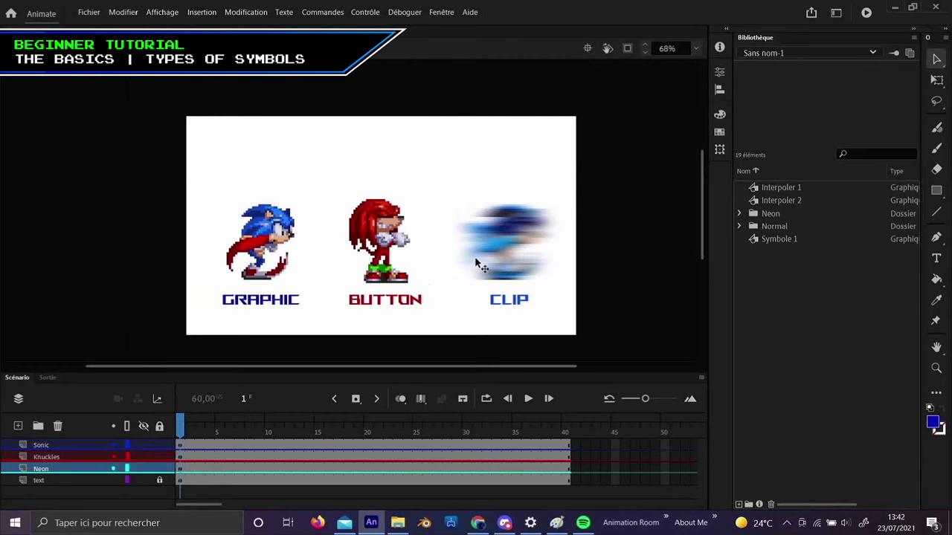
pyautogui.moveTo(513, 236); pyautogui.dragTo(126, 235)
pyautogui.moveTo(260, 237); pyautogui.dragTo(71, 241)
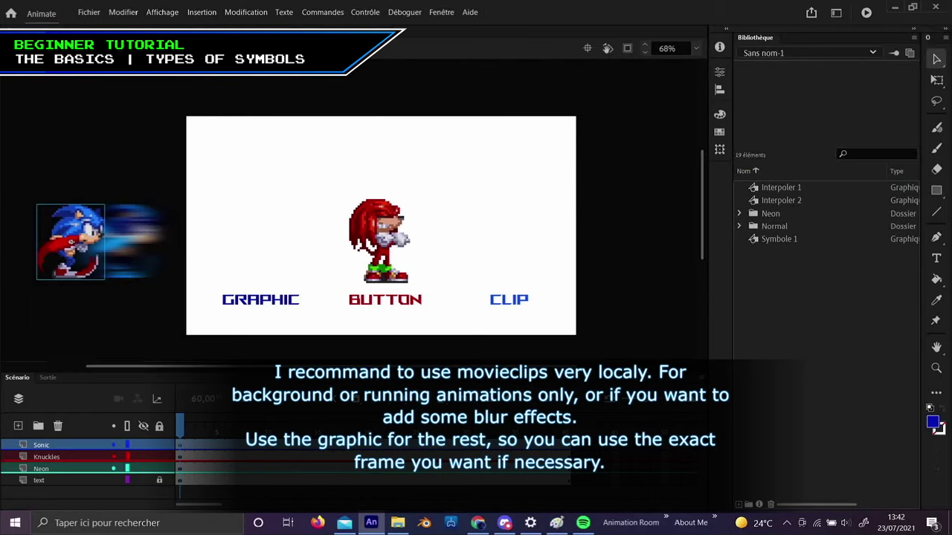
pyautogui.click(120, 242)
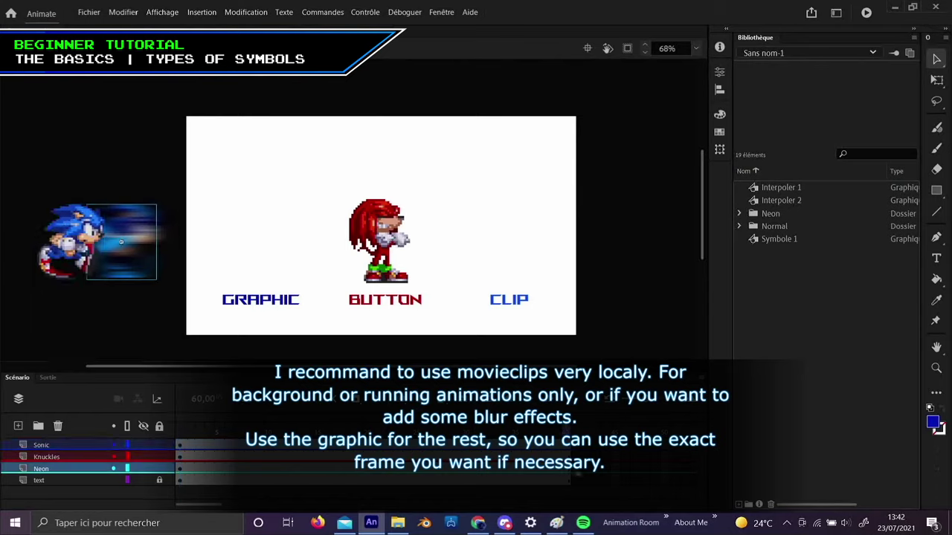
pyautogui.click(70, 242)
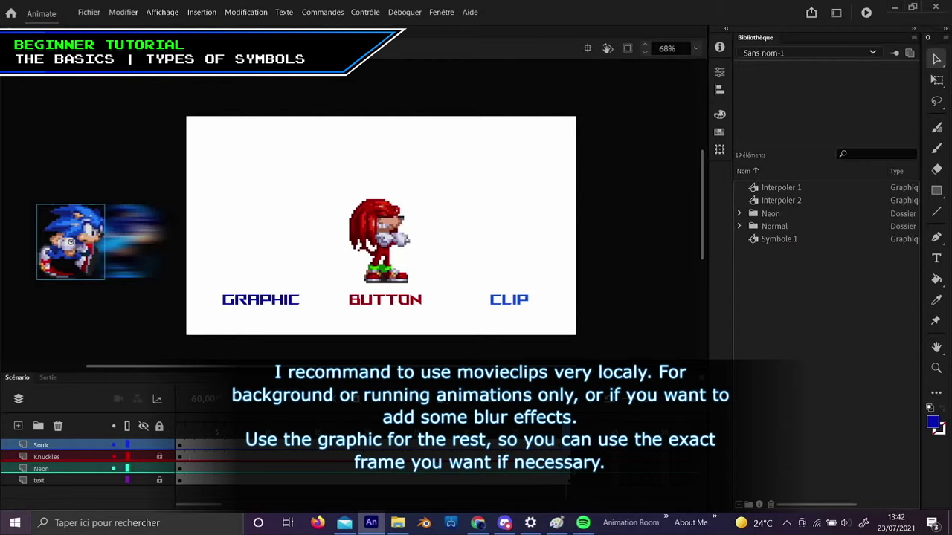
# Move the Sonic and Neon sprites together across the stage until they are beyond its right edge
pyautogui.hotkey('ctrl', 'a')
pyautogui.hotkey('shift', 'Right')
pyautogui.hotkey('shift', 'Right')
pyautogui.hotkey('shift', 'Right')
pyautogui.hotkey('shift', 'Right')
pyautogui.hotkey('shift', 'Right')
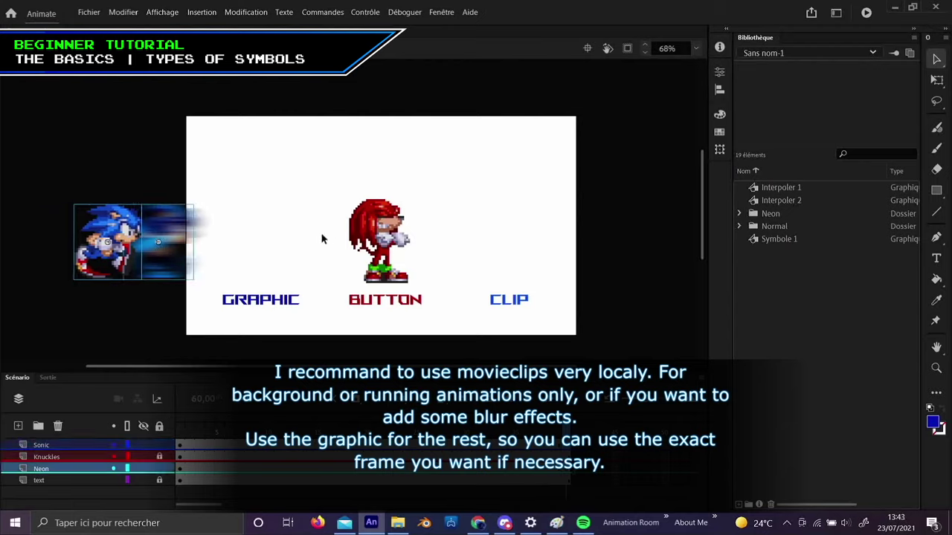
pyautogui.hotkey('shift', 'Right')
pyautogui.hotkey('shift', 'Right')
pyautogui.hotkey('shift', 'Right')
pyautogui.hotkey('shift', 'Right')
pyautogui.hotkey('shift', 'Right')
pyautogui.hotkey('shift', 'Right')
pyautogui.hotkey('shift', 'Right')
pyautogui.hotkey('shift', 'Right')
pyautogui.hotkey('shift', 'Right')
pyautogui.hotkey('shift', 'Right')
pyautogui.hotkey('shift', 'Right')
pyautogui.hotkey('shift', 'Right')
pyautogui.moveTo(265, 242); pyautogui.dragTo(669, 251)
pyautogui.moveTo(609, 237); pyautogui.dragTo(120, 241)
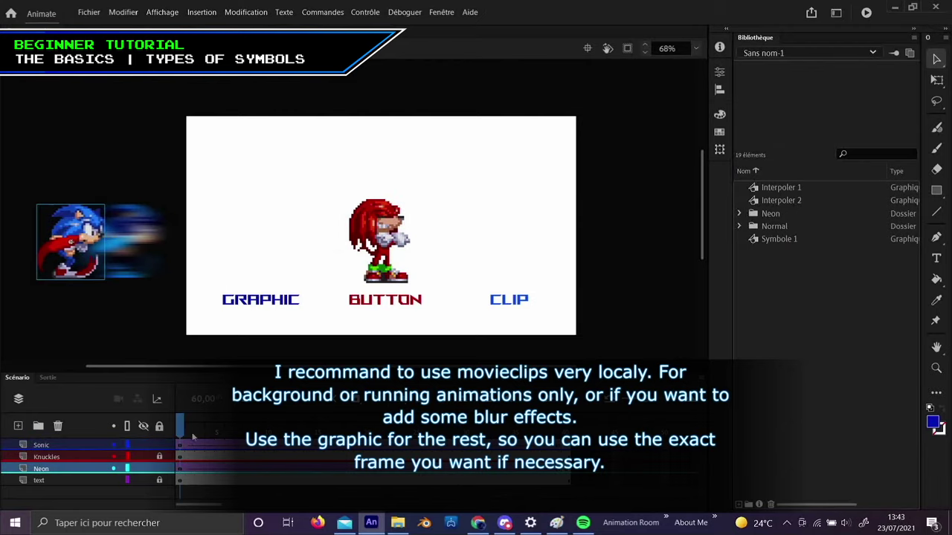
# Play the running animation on the timeline and test the movie
pyautogui.click(214, 441)
pyautogui.press('Return')
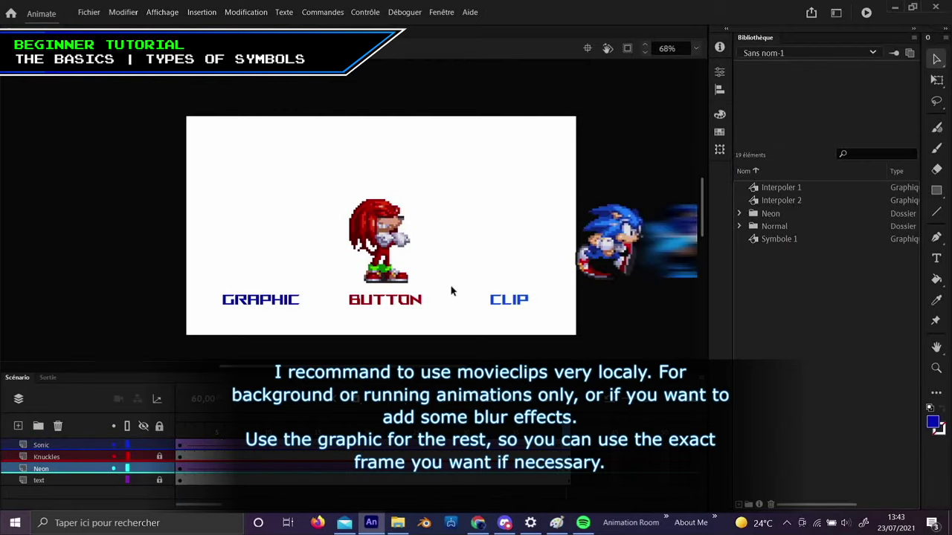
pyautogui.hotkey('ctrl', 'Return')
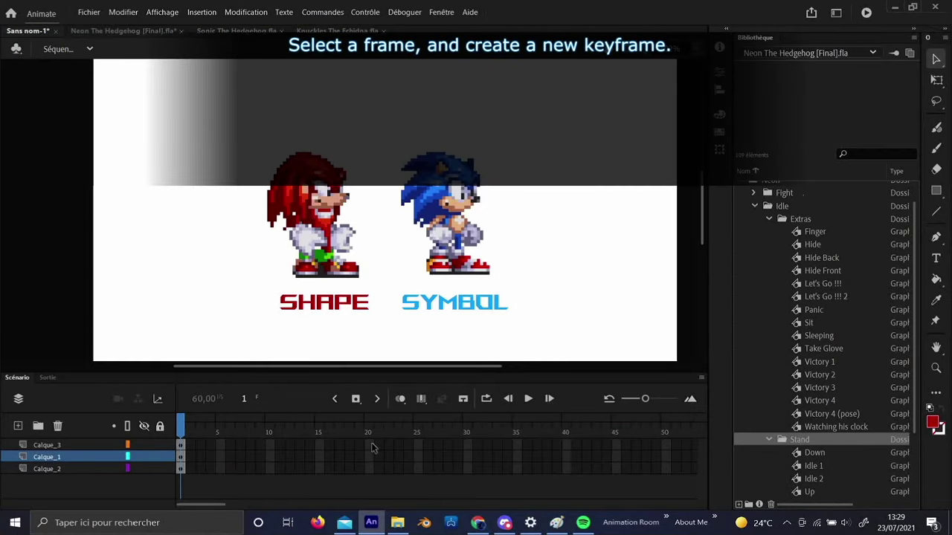
# Insert keyframes at frame 20 on Calque_3, Calque_1 and Calque_2
pyautogui.moveTo(370, 453); pyautogui.dragTo(372, 470)
pyautogui.press('F6')
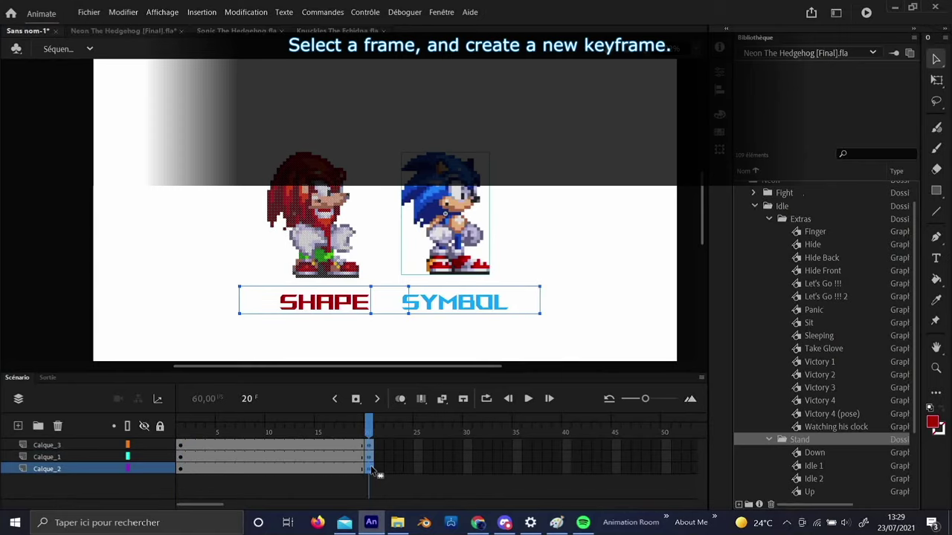
pyautogui.click(623, 315)
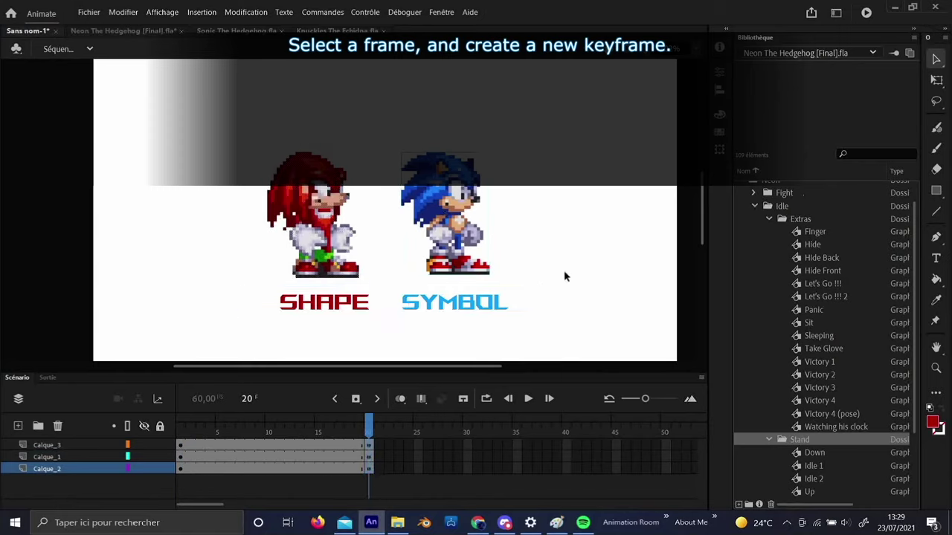
# At frame 20, move the Sonic symbol and the Knuckles shape straight up from their initial positions
pyautogui.click(473, 207)
pyautogui.moveTo(457, 275); pyautogui.dragTo(453, 179)
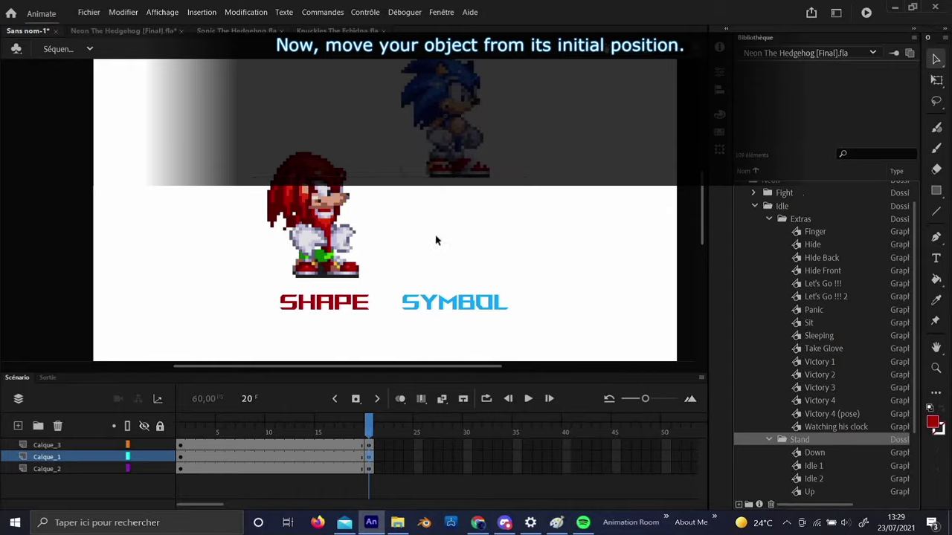
pyautogui.moveTo(212, 121)
pyautogui.mouseDown()
pyautogui.moveTo(232, 176)
pyautogui.moveTo(368, 284)
pyautogui.moveTo(342, 253)
pyautogui.moveTo(345, 179)
pyautogui.mouseUp()
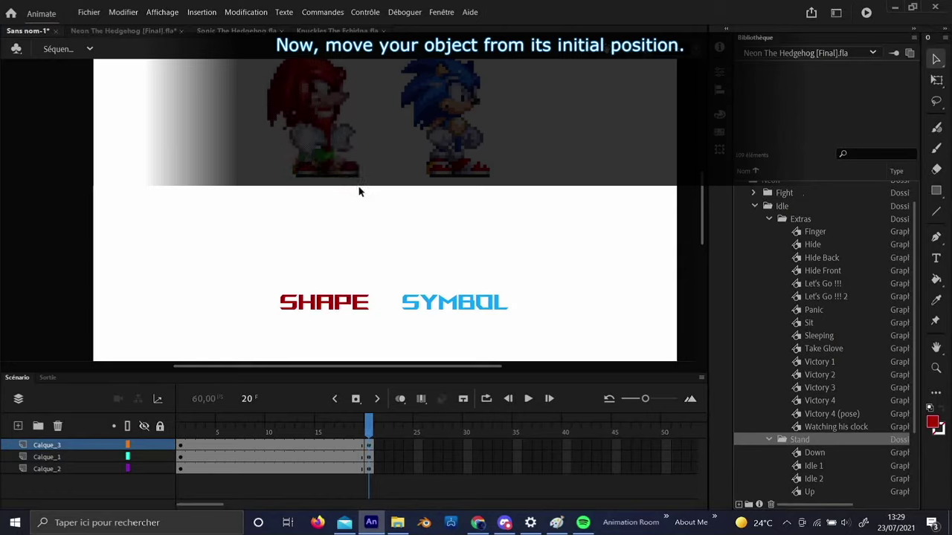
# Create a classic tween between the two keyframes of the Sonic symbol on Calque_1 and scrub the first frames
pyautogui.click(211, 444)
pyautogui.click(210, 457)
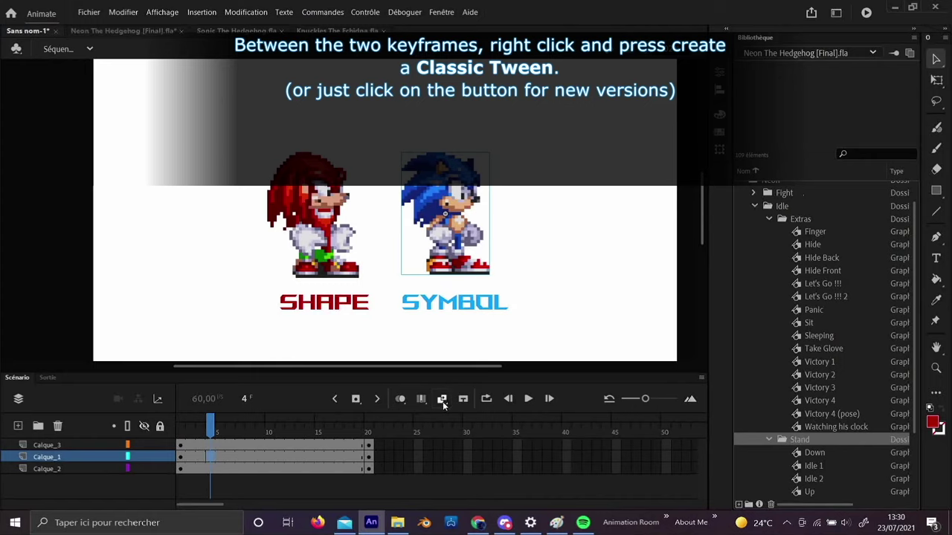
pyautogui.click(443, 401)
pyautogui.click(183, 427)
pyautogui.moveTo(183, 426)
pyautogui.mouseDown()
pyautogui.moveTo(368, 427)
pyautogui.moveTo(195, 427)
pyautogui.mouseUp()
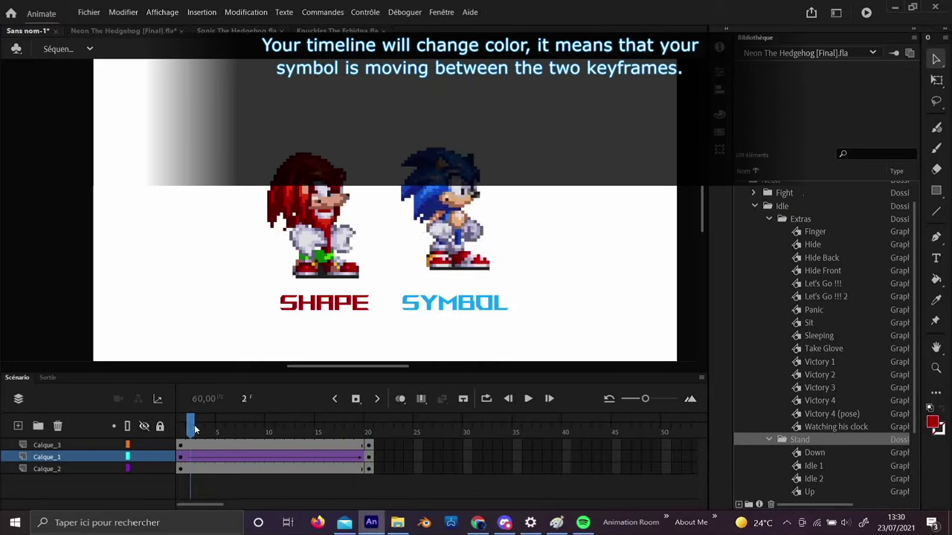
# Create a classic tween for the Knuckles shape on Calque_3, accepting the conversion to symbols, and scrub through to frame 20
pyautogui.click(256, 443)
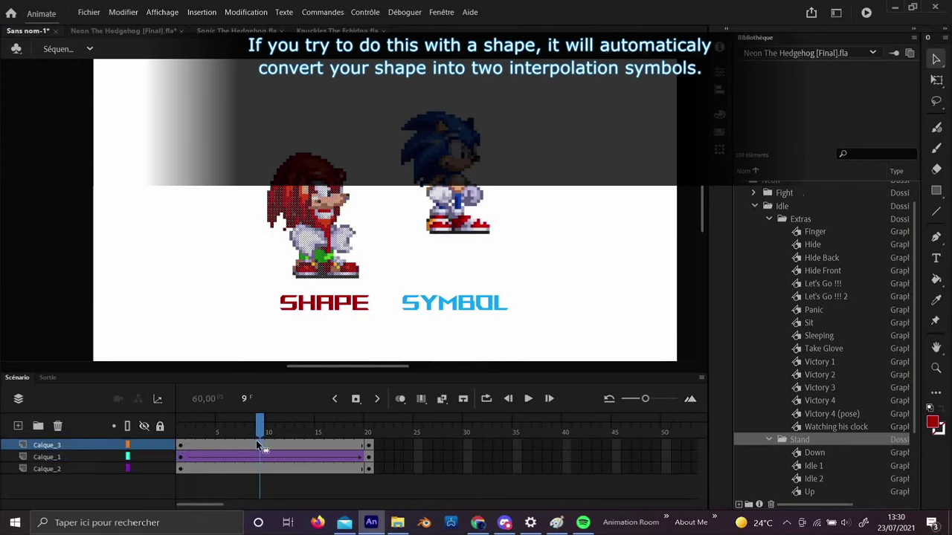
pyautogui.click(441, 399)
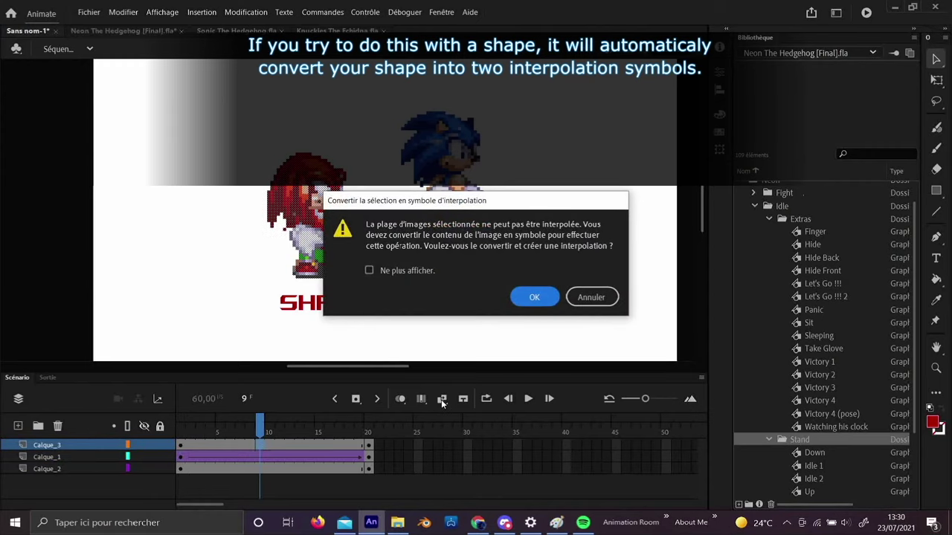
pyautogui.click(537, 298)
pyautogui.click(182, 434)
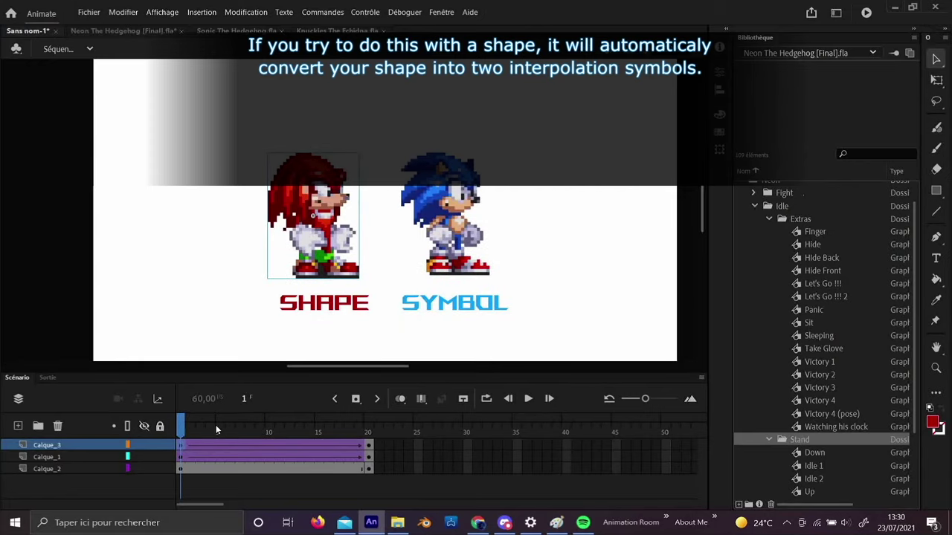
pyautogui.moveTo(183, 433); pyautogui.dragTo(369, 431)
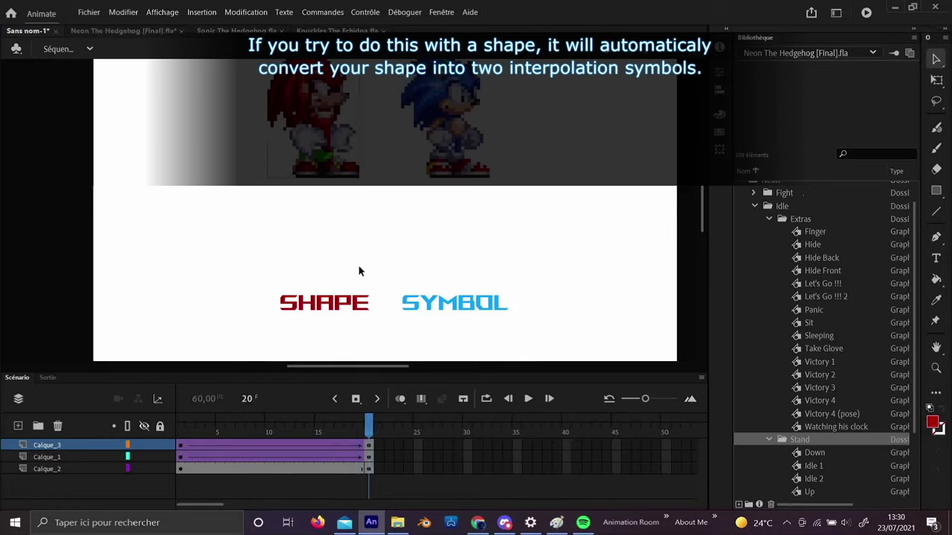
# Show the Sans nom-1 library and preview the symbols Interpoler 1 and Interpoler 2
pyautogui.click(766, 53)
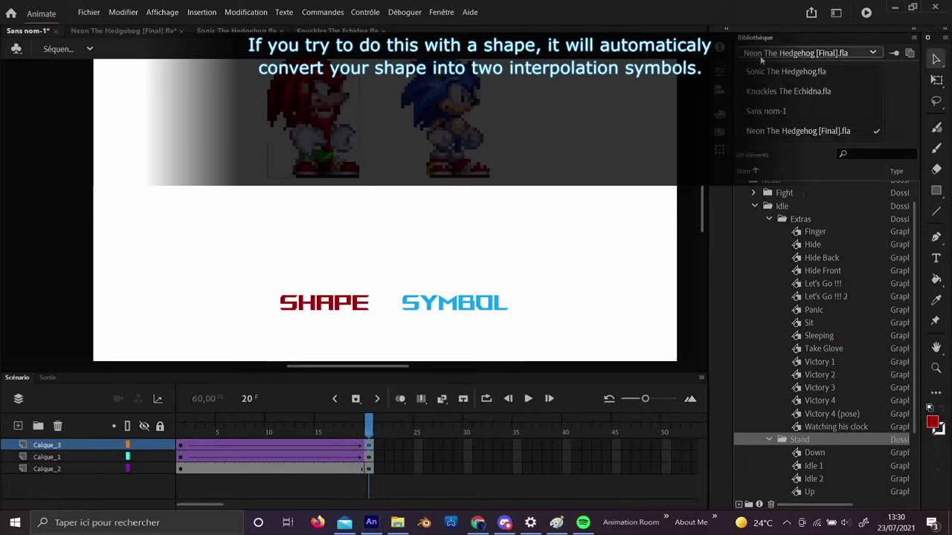
pyautogui.click(788, 110)
pyautogui.click(794, 201)
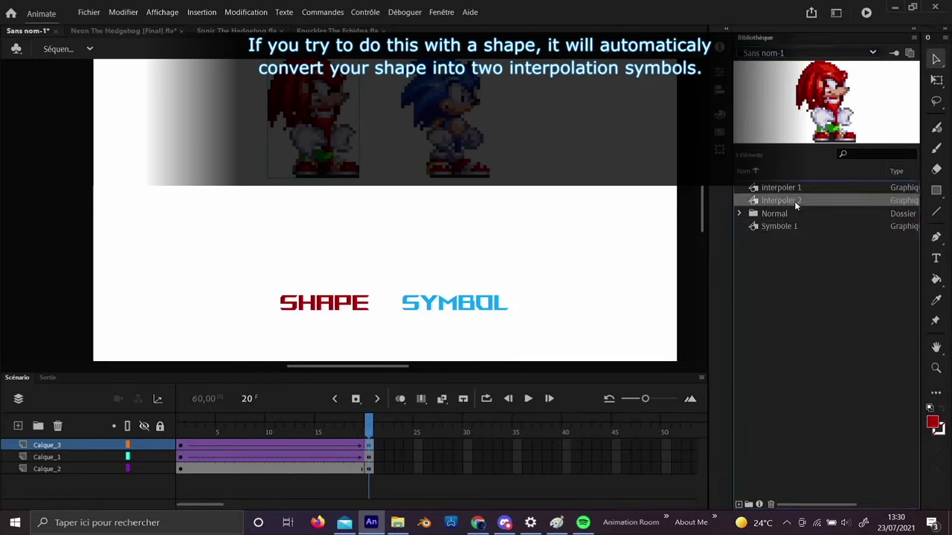
pyautogui.click(767, 189)
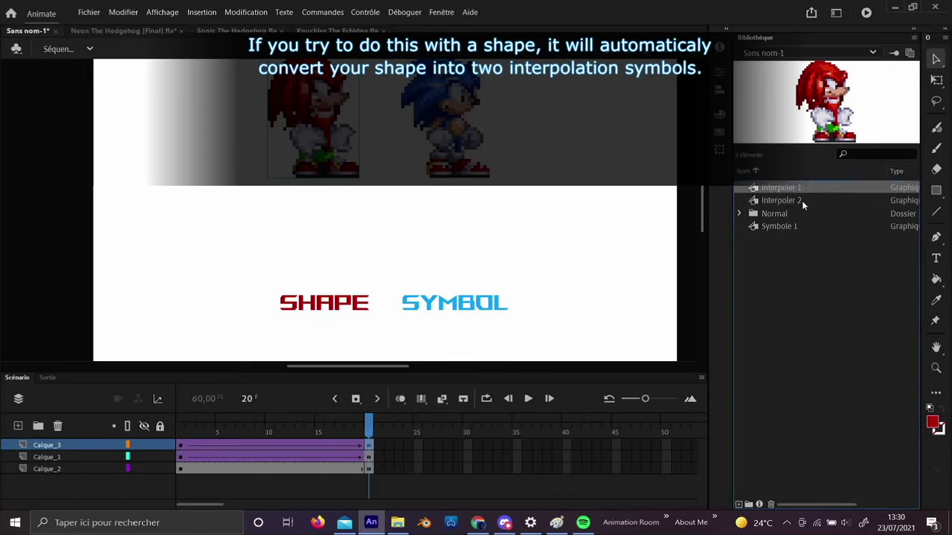
pyautogui.click(801, 202)
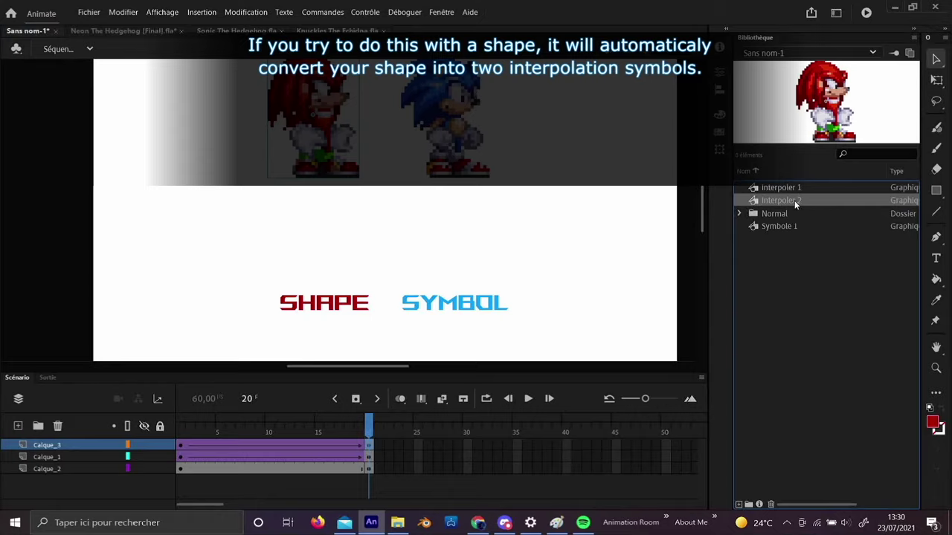
# Open the Interpoler 2 symbol, stretch the Knuckles sprite horizontally with Free Transform, and return to the main scene
pyautogui.doubleClick(794, 200)
pyautogui.click(753, 201)
pyautogui.doubleClick(753, 200)
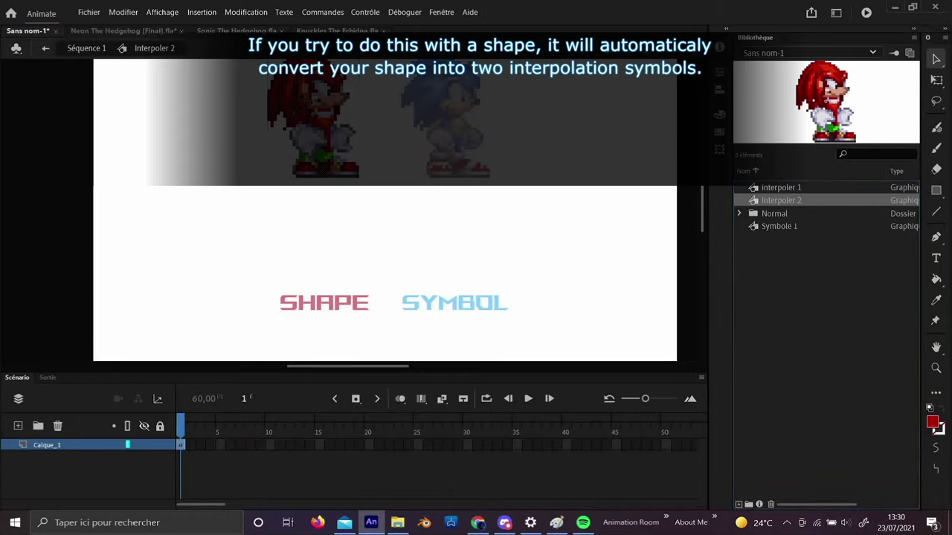
pyautogui.press('q')
pyautogui.moveTo(367, 169); pyautogui.dragTo(532, 129)
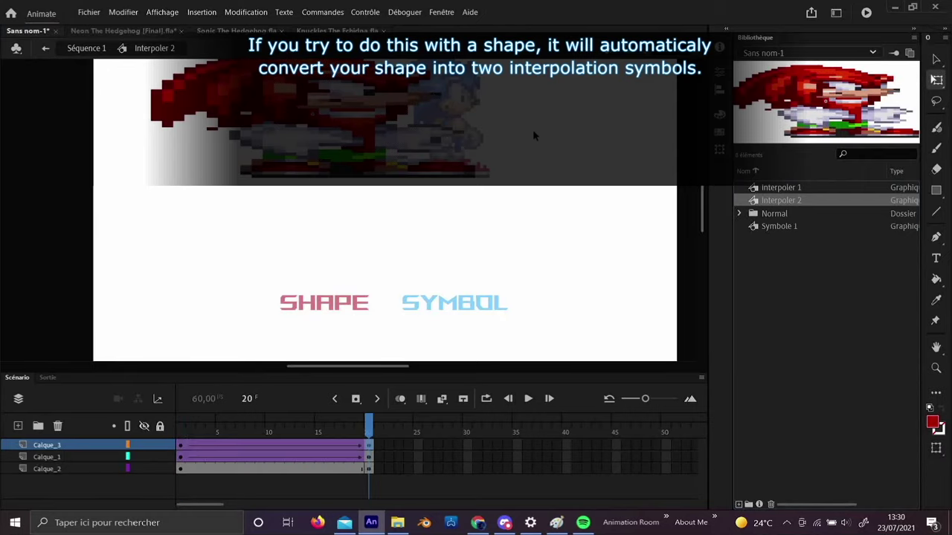
pyautogui.doubleClick(532, 136)
# Compare the animation at frames 1 and 20, and play the timeline
pyautogui.moveTo(377, 427); pyautogui.dragTo(182, 431)
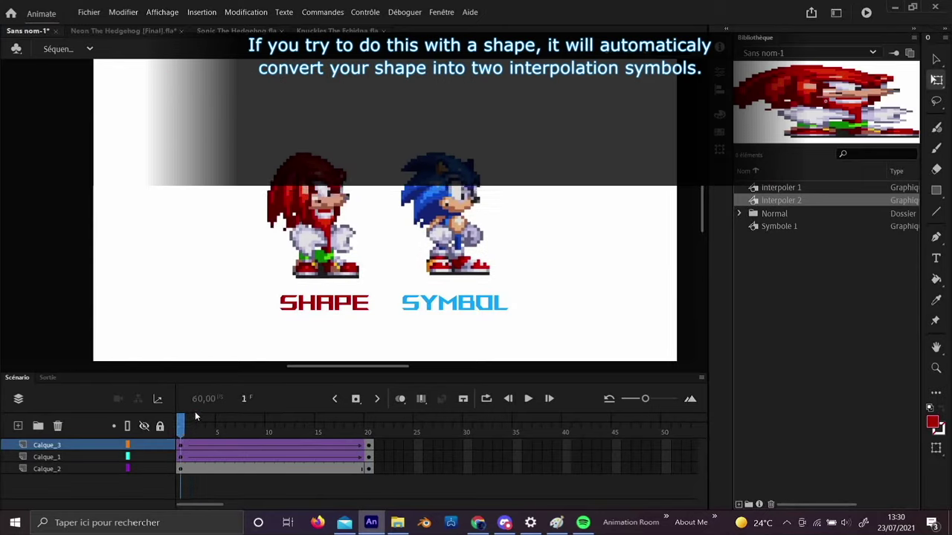
pyautogui.click(369, 421)
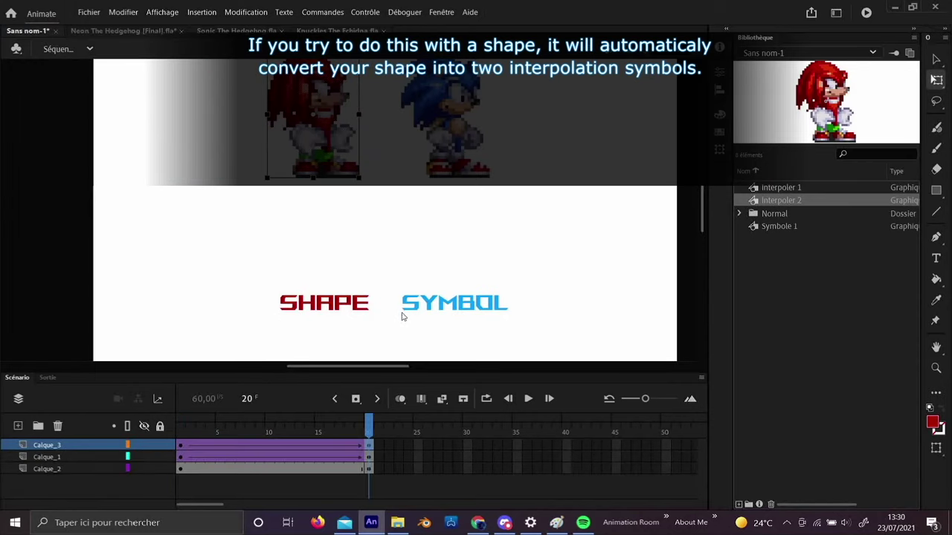
pyautogui.press('Return')
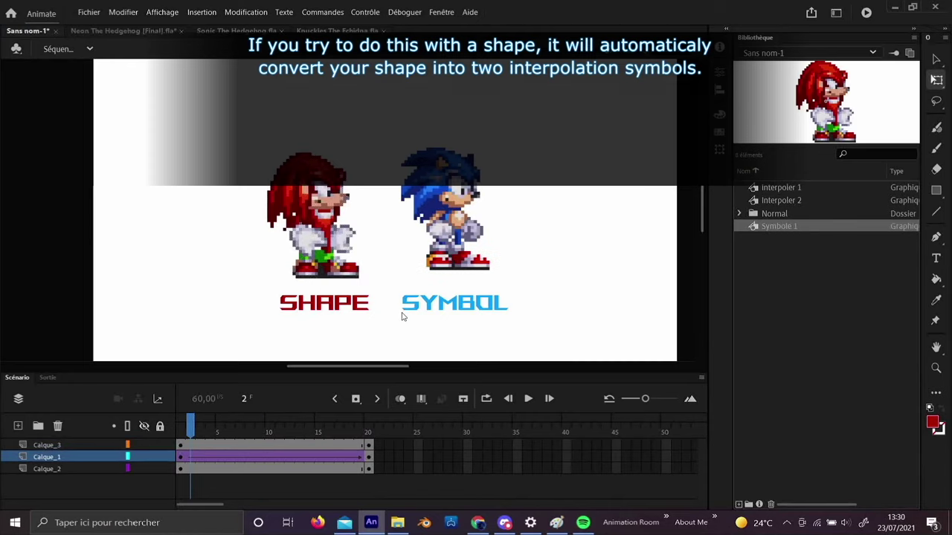
# Create a shape tween between the two keyframes of the Knuckles shape on Calque_3
pyautogui.click(198, 444)
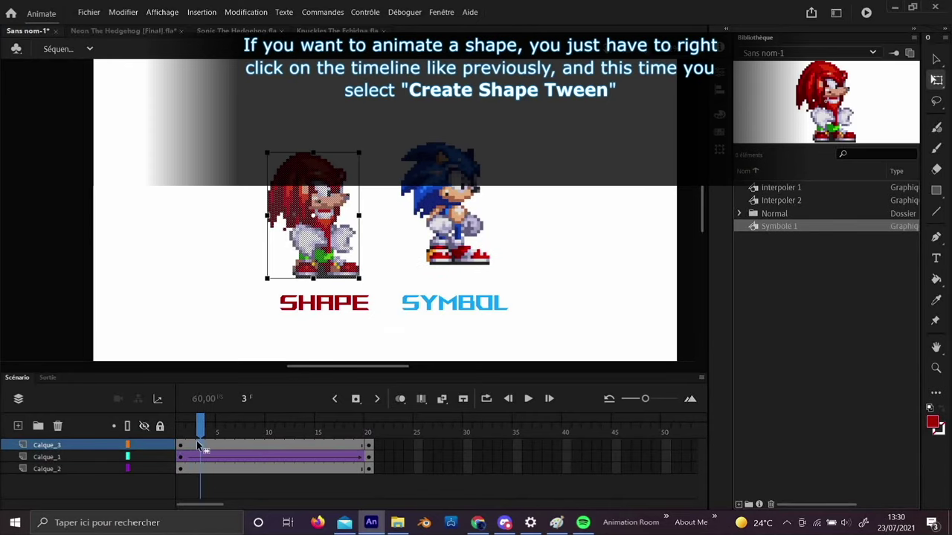
pyautogui.rightClick(198, 444)
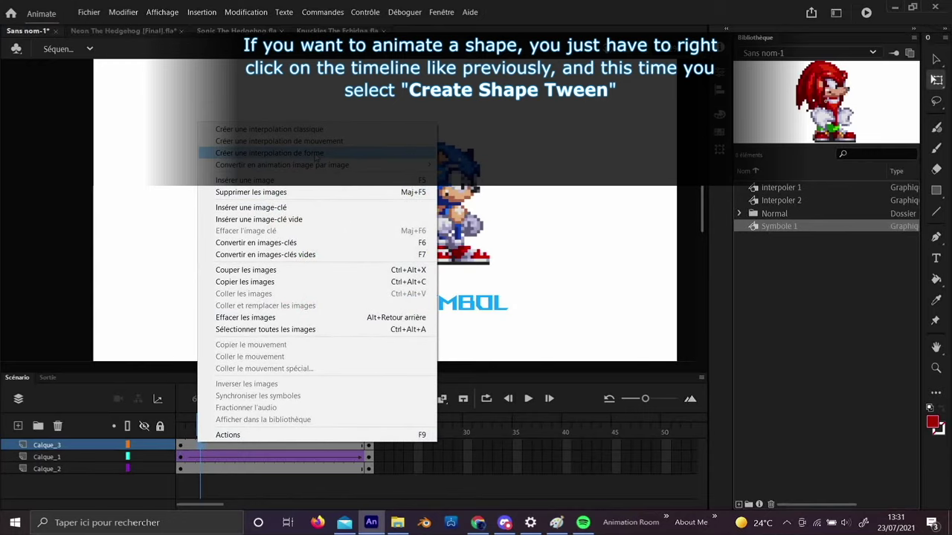
pyautogui.click(315, 156)
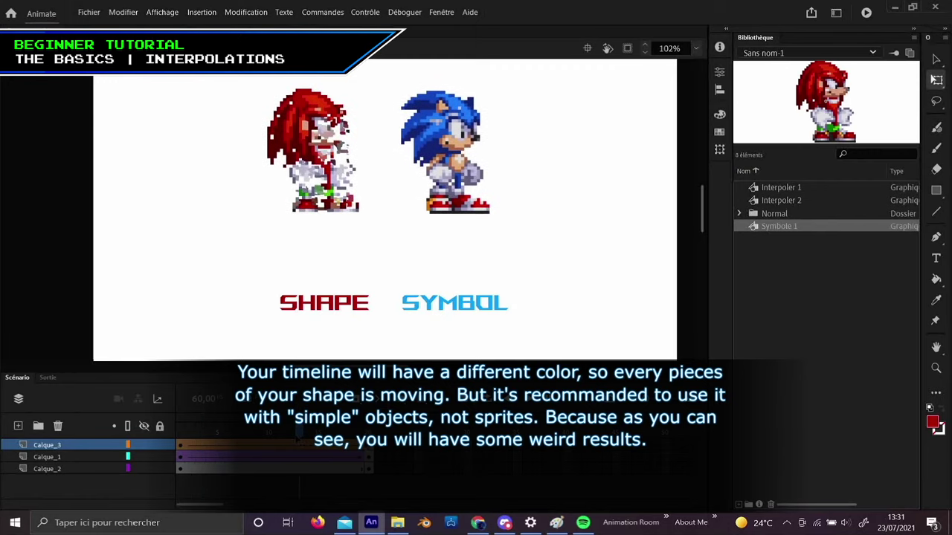
# Remove the shape tween from Calque_3 and the classic tween from Calque_1, clear the frame 20 keyframes and go back to frame 1
pyautogui.rightClick(347, 445)
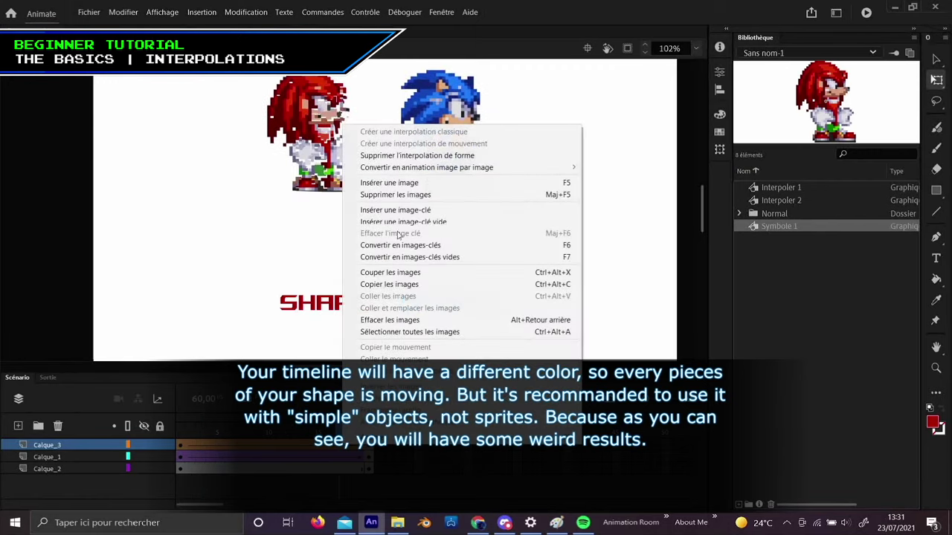
pyautogui.click(425, 153)
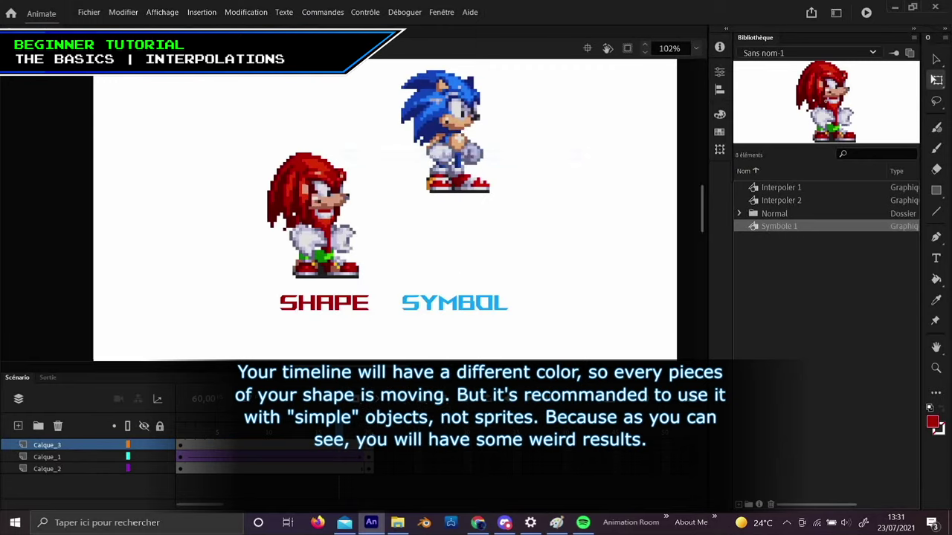
pyautogui.moveTo(367, 458); pyautogui.dragTo(201, 461)
pyautogui.rightClick(204, 457)
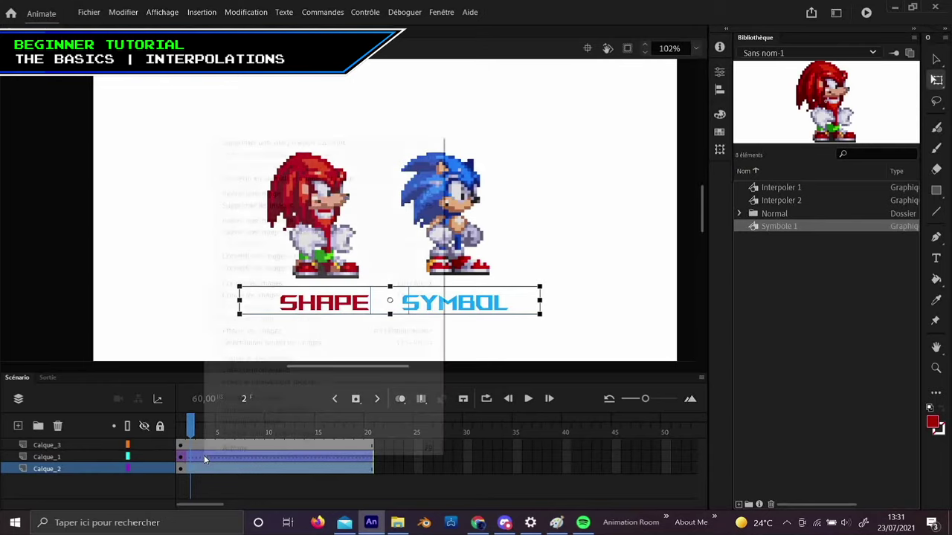
pyautogui.click(344, 142)
pyautogui.click(178, 432)
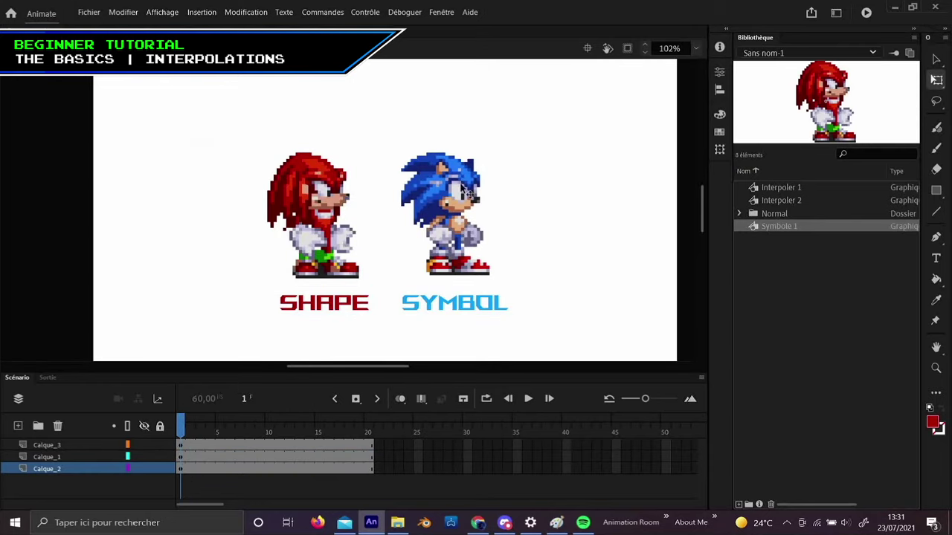
pyautogui.click(446, 187)
pyautogui.press('v')
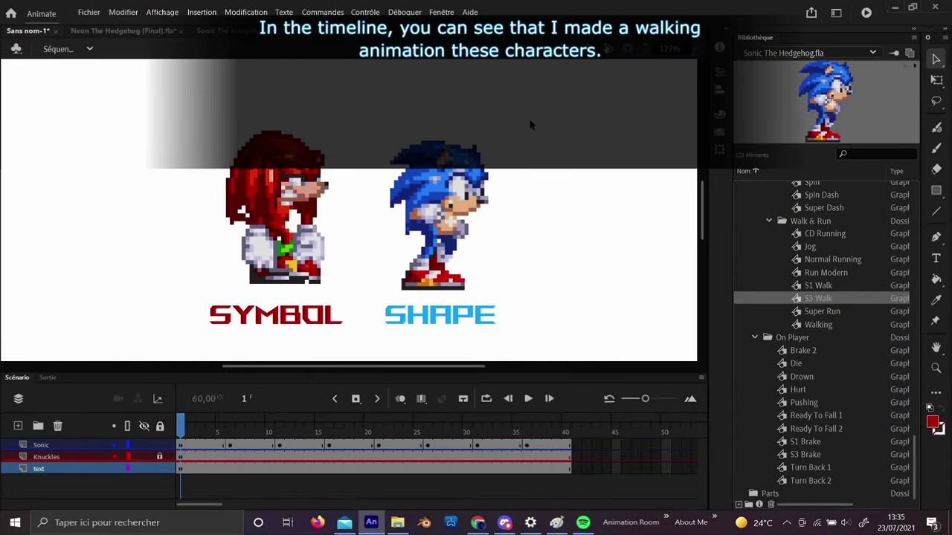
# Select Sonic's shape, then scrub and play the Sonic and Knuckles walking animations up to frame 40
pyautogui.moveTo(531, 120); pyautogui.dragTo(376, 298)
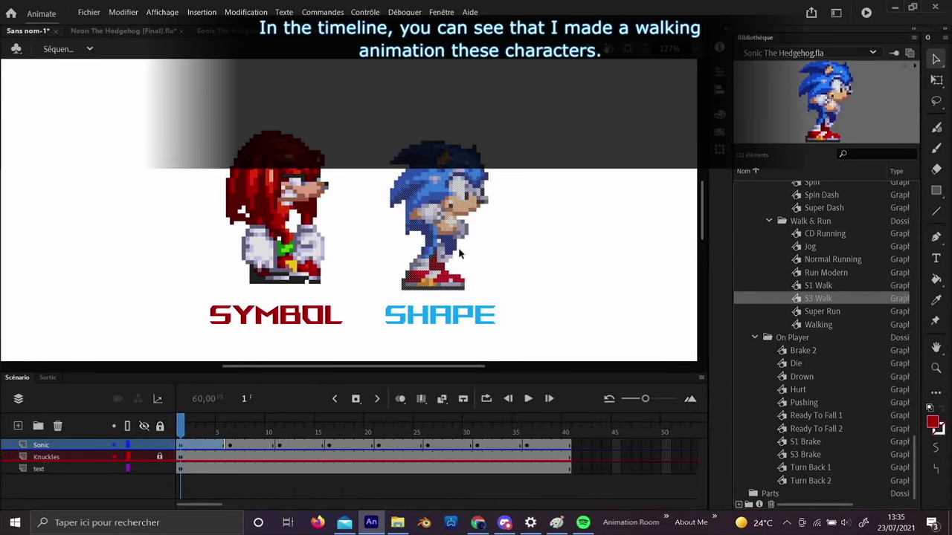
pyautogui.press('q')
pyautogui.click(547, 217)
pyautogui.moveTo(184, 429); pyautogui.dragTo(574, 425)
pyautogui.press('Return')
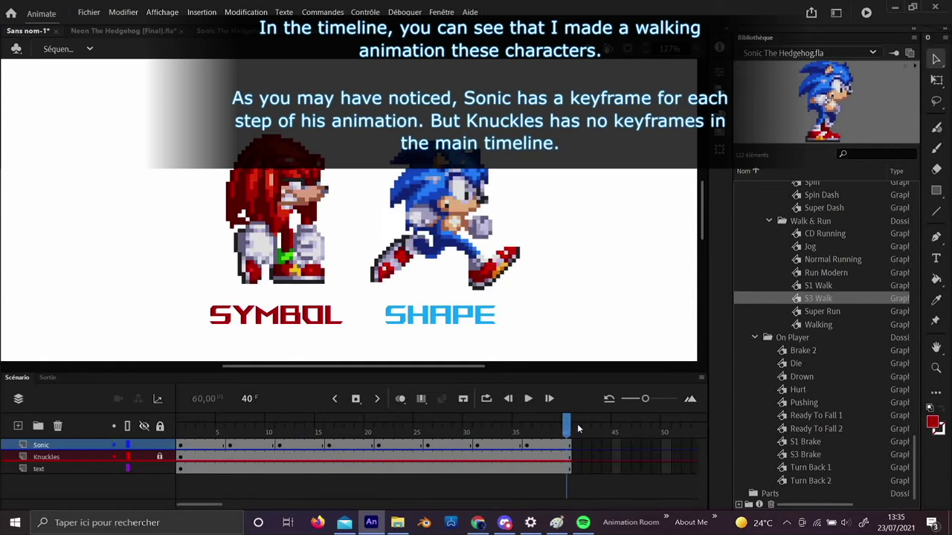
pyautogui.click(181, 431)
pyautogui.moveTo(186, 431); pyautogui.dragTo(201, 431)
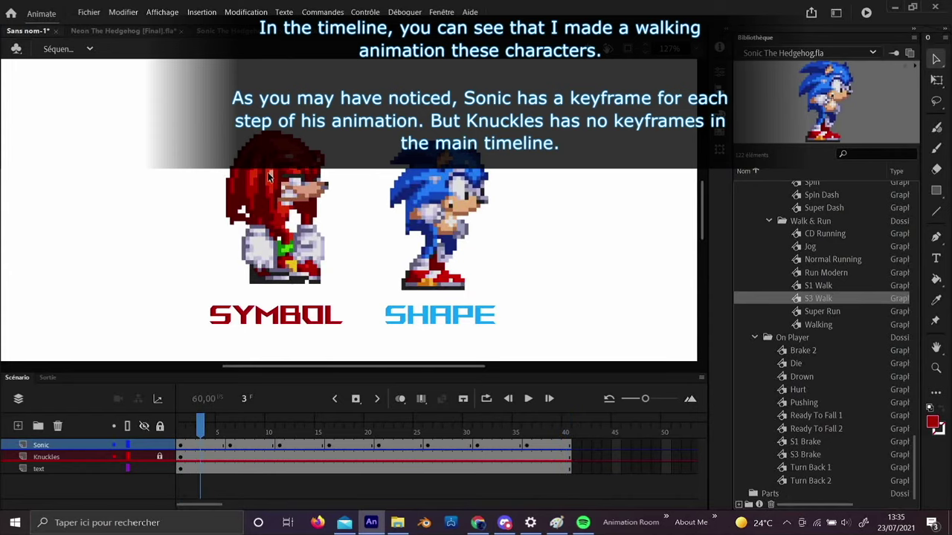
# Unlock the Knuckles layer, scrub its frames up to frame 40 and go back to frame 1
pyautogui.click(178, 458)
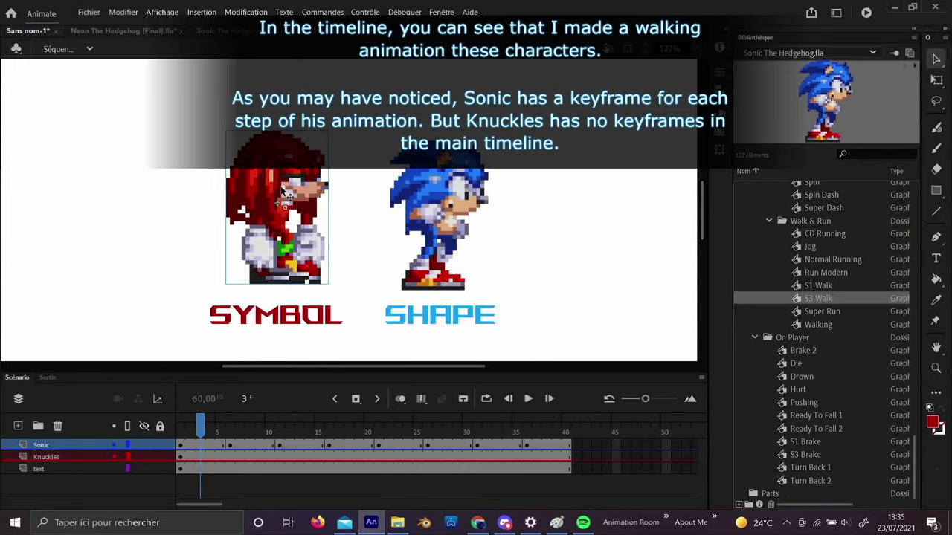
pyautogui.click(355, 173)
pyautogui.moveTo(199, 431); pyautogui.dragTo(240, 437)
pyautogui.moveTo(179, 457); pyautogui.dragTo(565, 459)
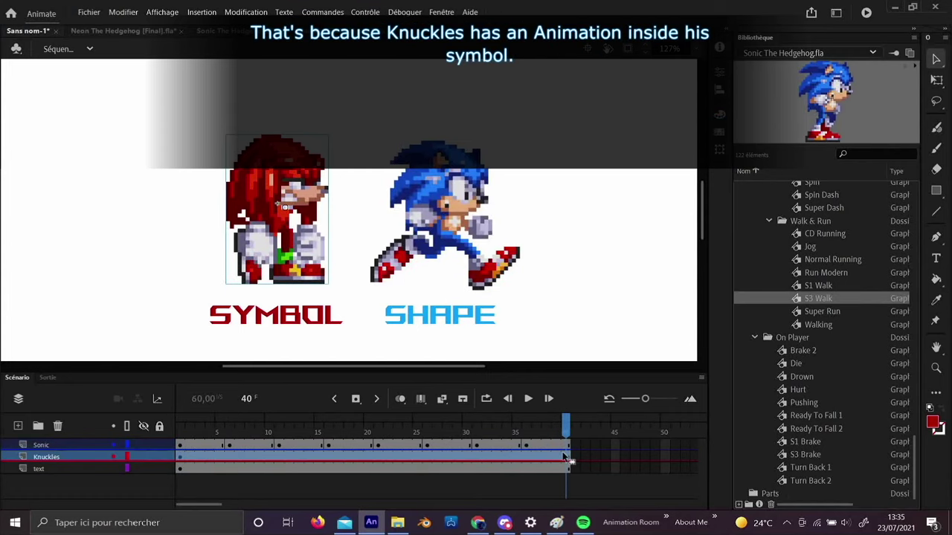
pyautogui.click(183, 432)
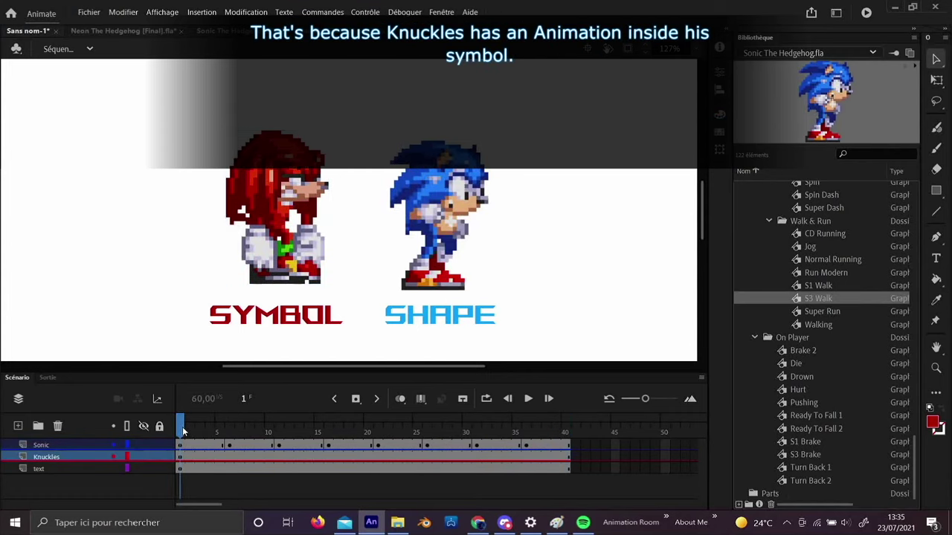
# Open the Walk Annoyed symbol of Knuckles, show its layers as outlines and scrub through its inner animation
pyautogui.doubleClick(284, 199)
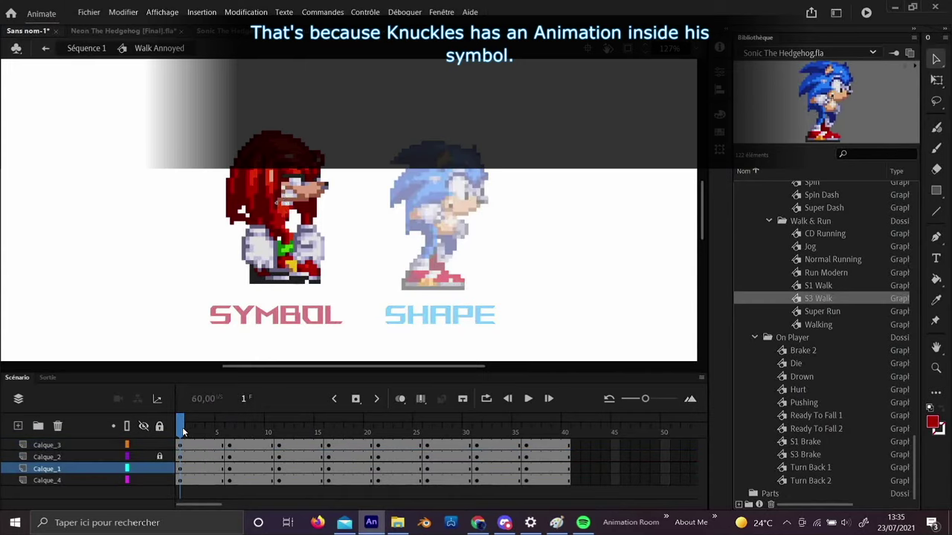
pyautogui.moveTo(184, 432); pyautogui.dragTo(561, 440)
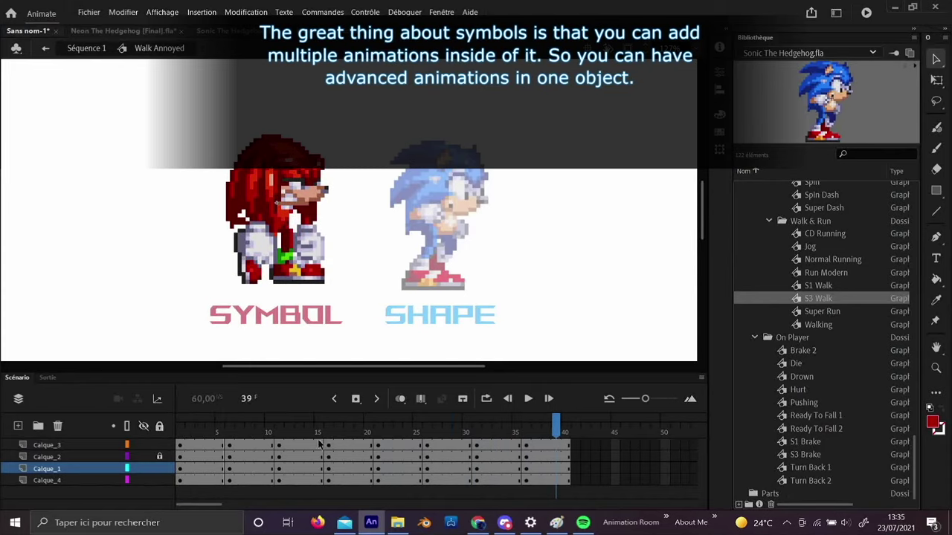
pyautogui.click(127, 480)
pyautogui.moveTo(186, 431); pyautogui.dragTo(556, 431)
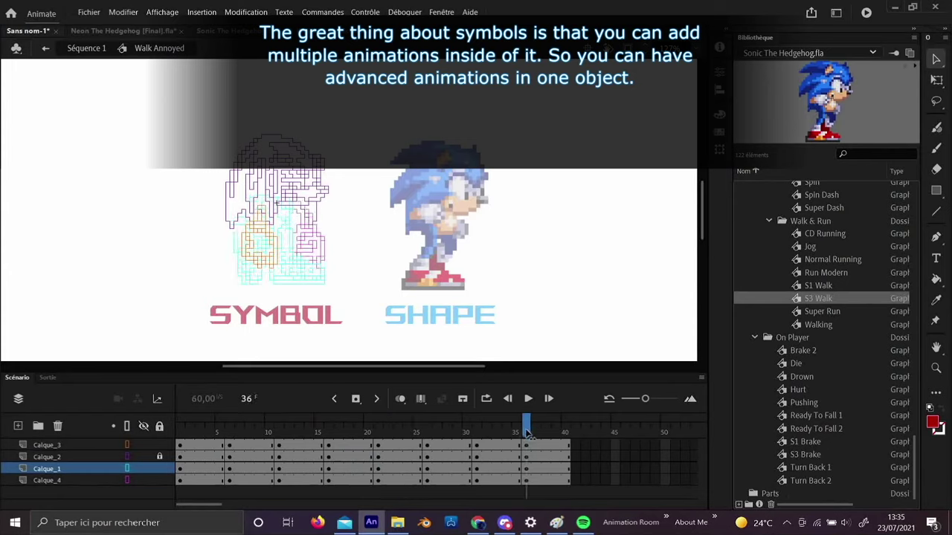
# Restore the full display of Calque_3, Calque_2, Calque_1 and Calque_4 while previewing the motion, and return to the main scene
pyautogui.click(128, 445)
pyautogui.moveTo(537, 433); pyautogui.dragTo(200, 433)
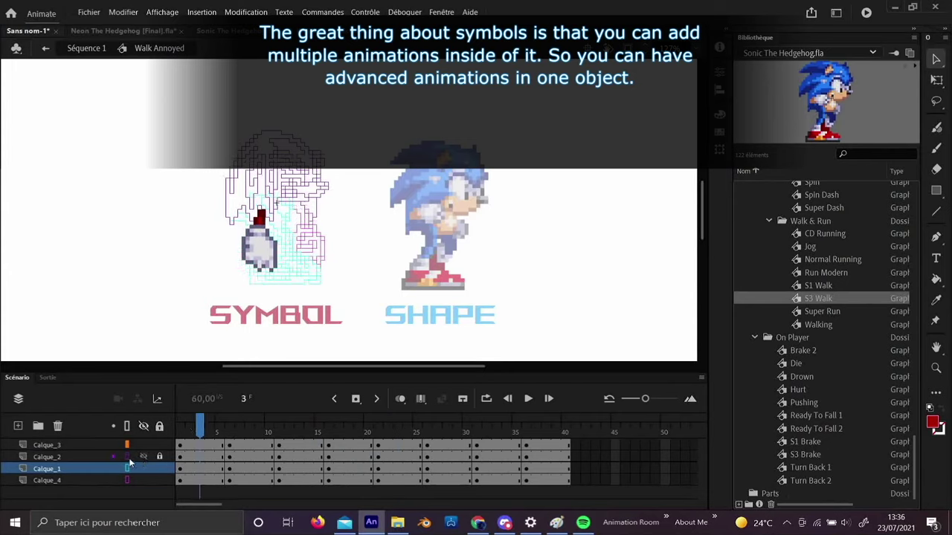
pyautogui.click(127, 456)
pyautogui.press('Return')
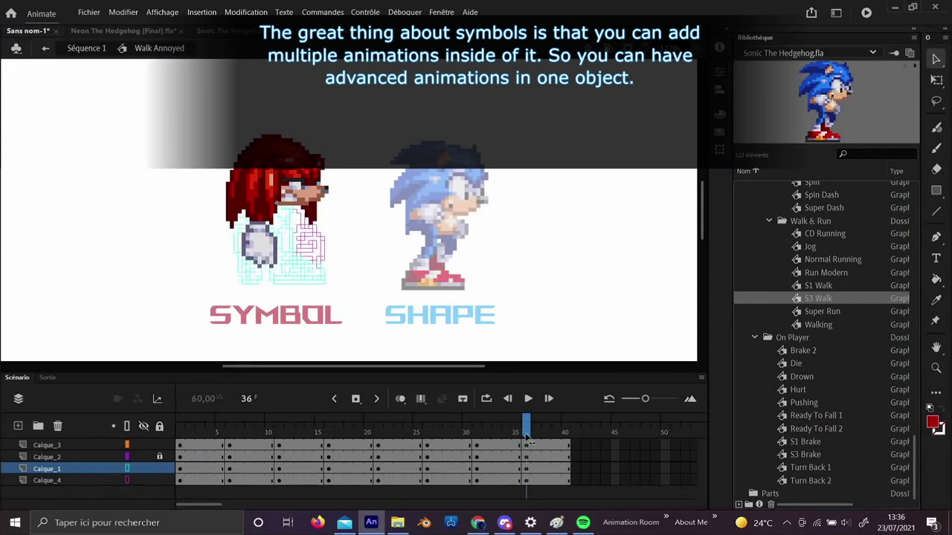
pyautogui.press('Return')
pyautogui.click(127, 469)
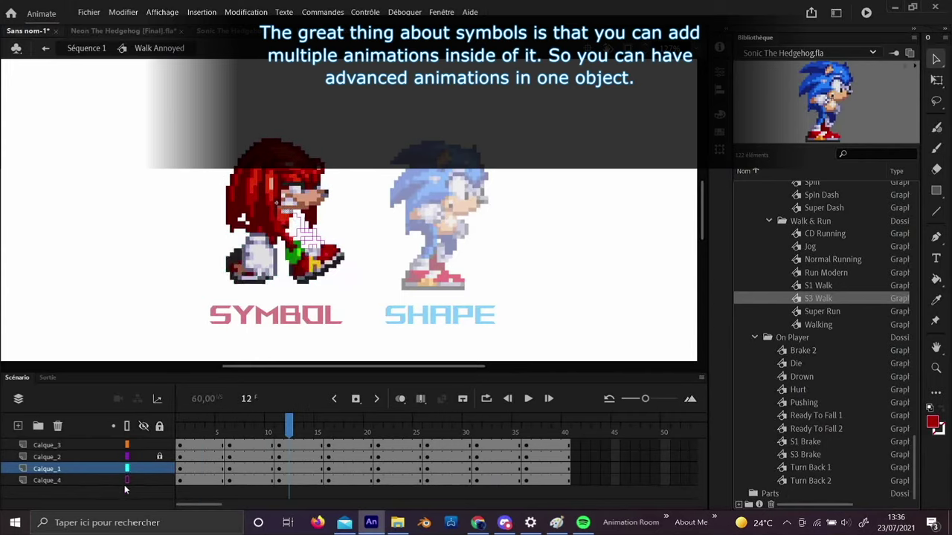
pyautogui.click(128, 480)
pyautogui.moveTo(290, 427); pyautogui.dragTo(556, 428)
pyautogui.doubleClick(499, 330)
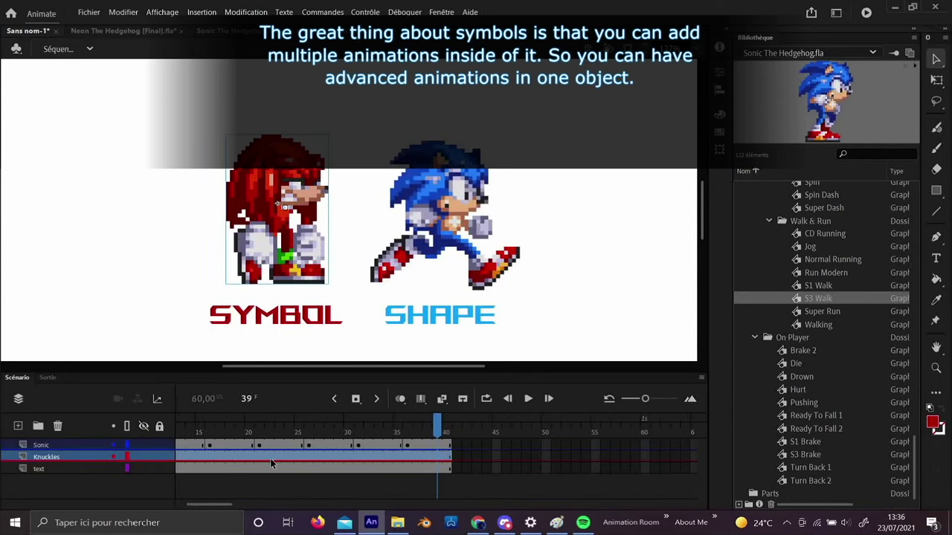
# Add a keyframe at frame 40 of the Knuckles layer with the symbol moved past Sonic, and create a classic tween across the layer
pyautogui.hscroll(-3, 272, 463)
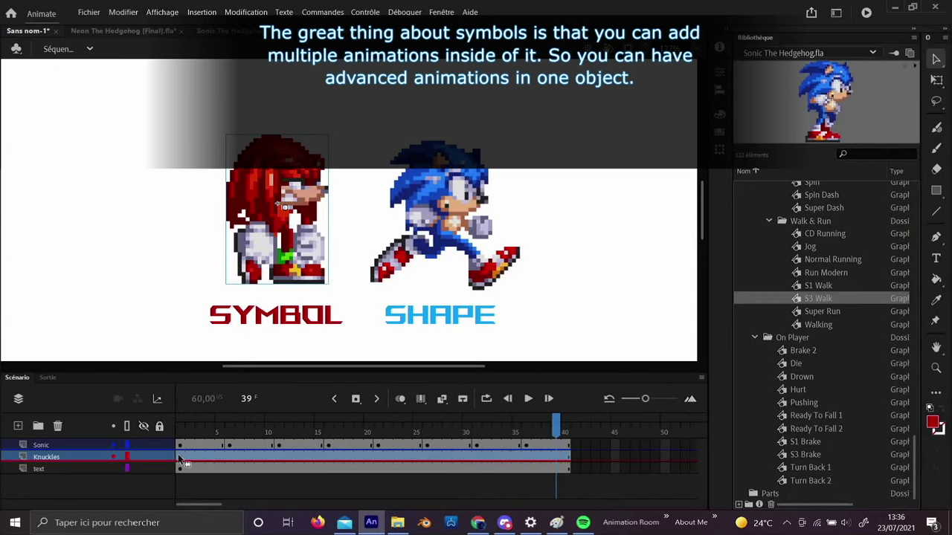
pyautogui.click(181, 462)
pyautogui.scroll(-2, 500, 220)
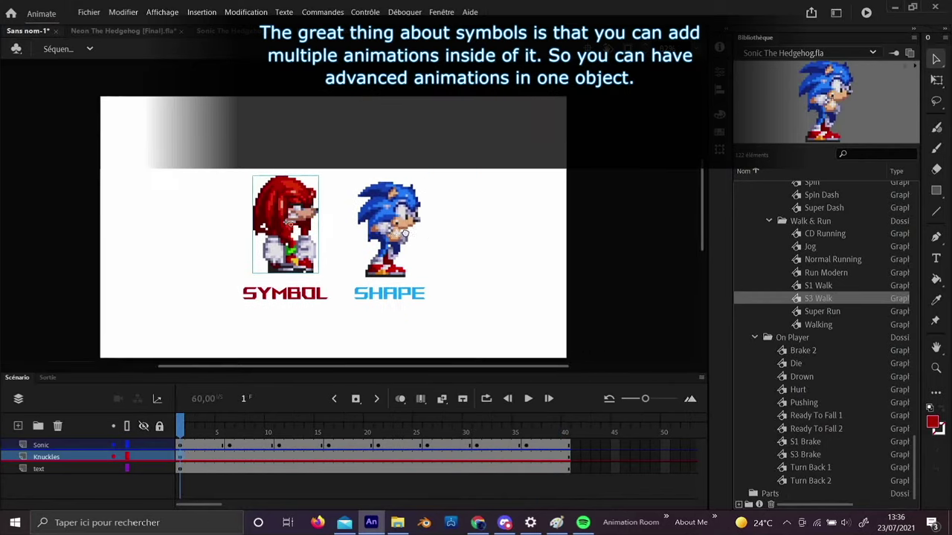
pyautogui.click(565, 463)
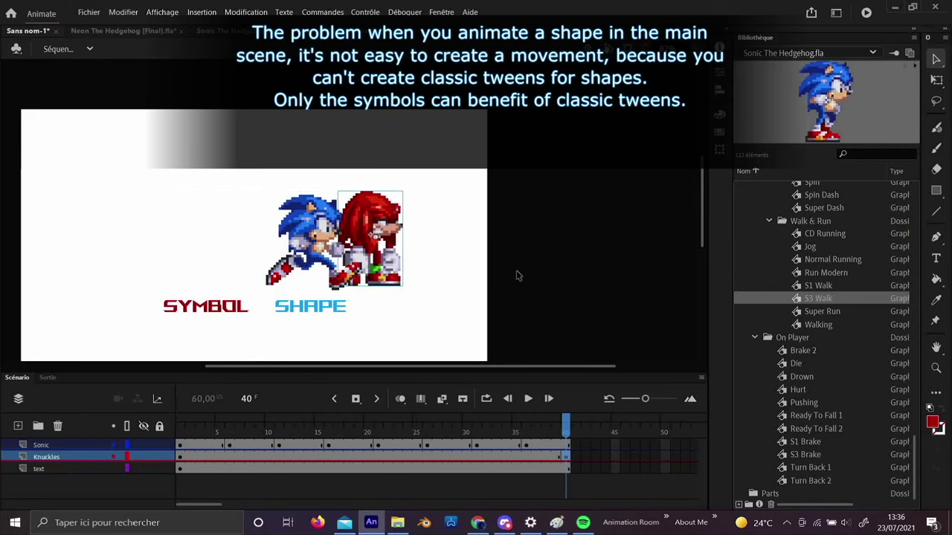
pyautogui.click(327, 459)
pyautogui.click(440, 399)
pyautogui.moveTo(190, 438); pyautogui.dragTo(579, 441)
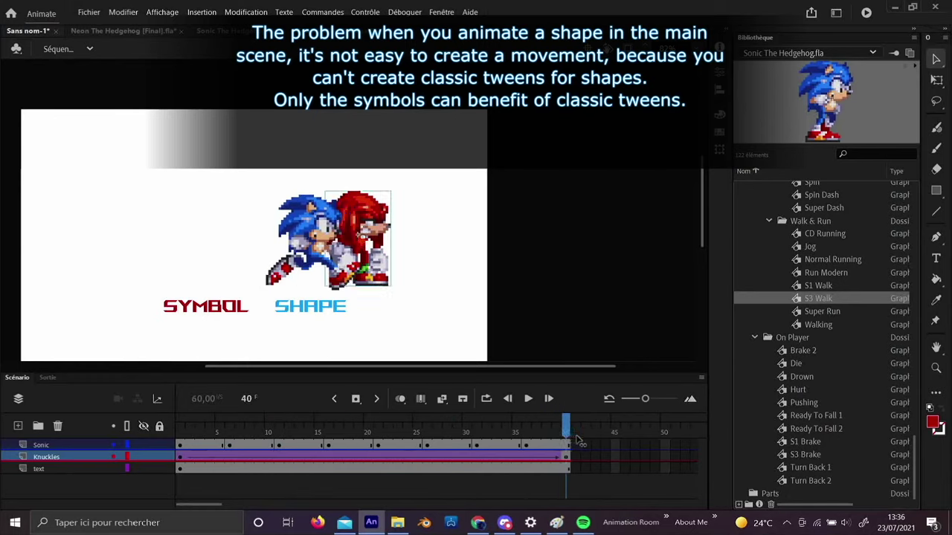
# Shift Sonic's shape progressively further right on the keyframes at frames 6, 11, 16, 21, 26, 31 and 36, using onion skinning
pyautogui.click(180, 446)
pyautogui.click(230, 444)
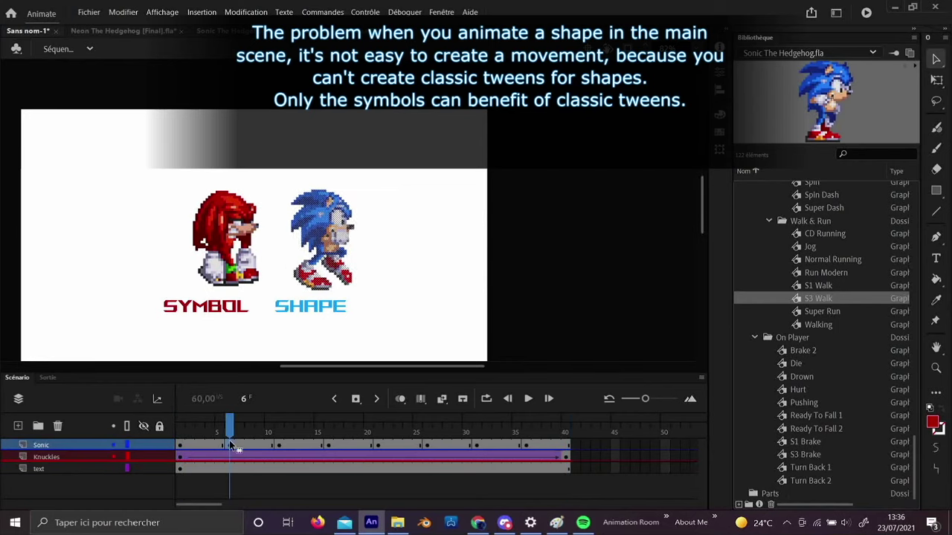
pyautogui.click(278, 446)
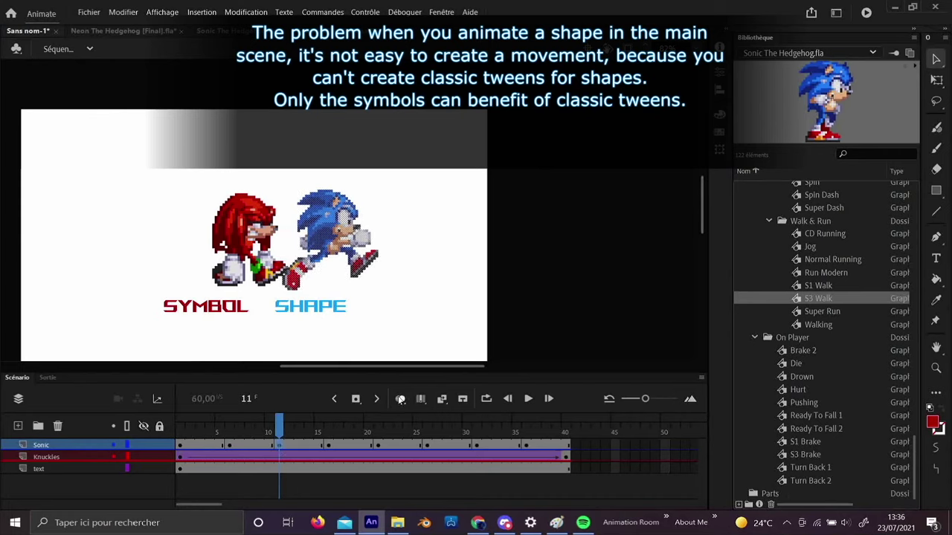
pyautogui.click(400, 399)
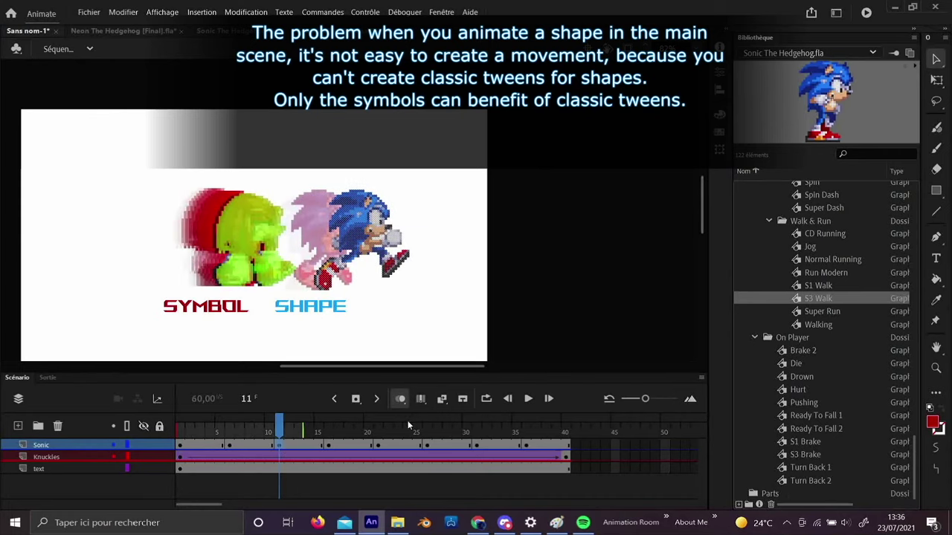
pyautogui.click(329, 446)
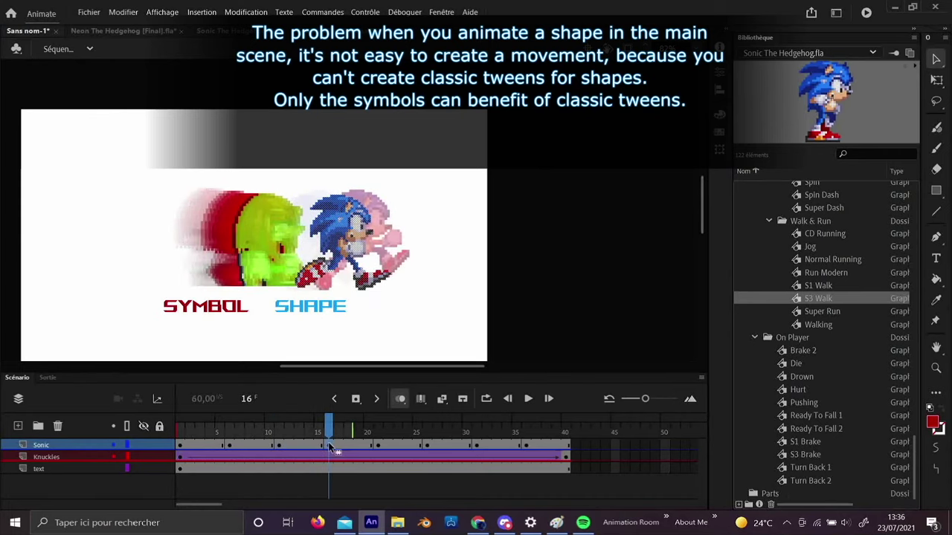
pyautogui.click(377, 446)
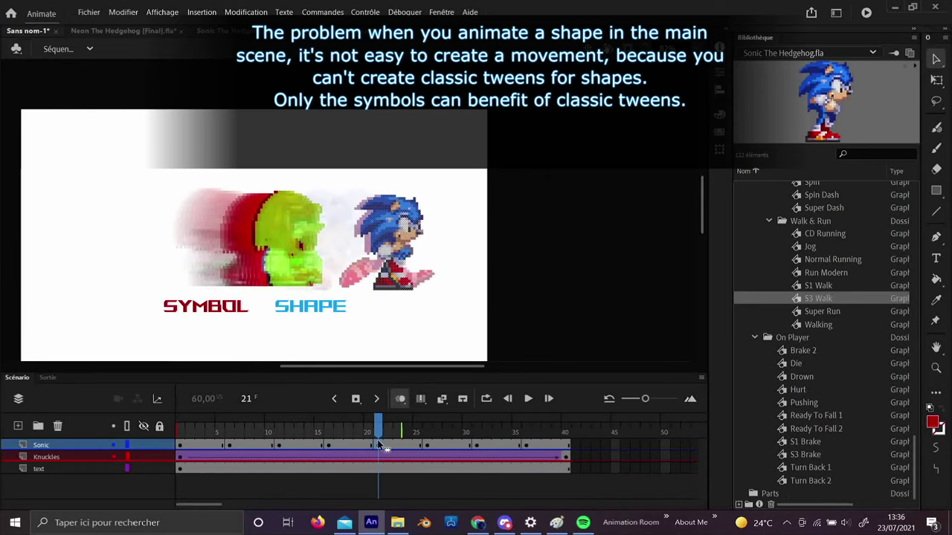
pyautogui.click(425, 446)
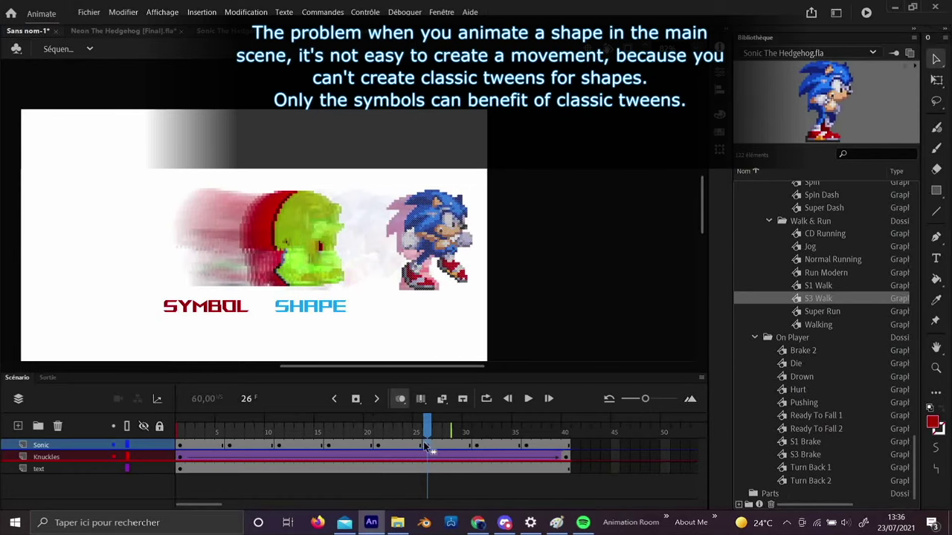
pyautogui.click(476, 446)
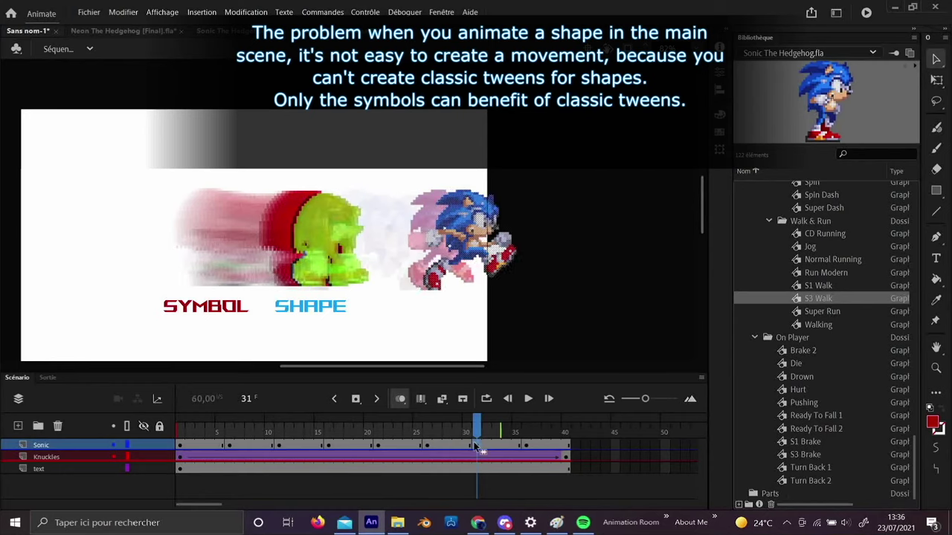
pyautogui.click(525, 446)
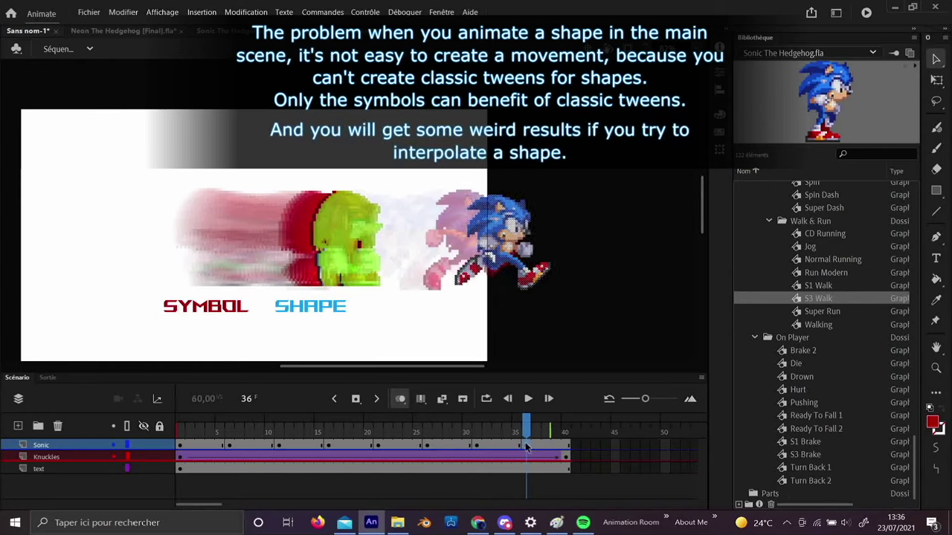
# Turn off onion skinning and play the animation of both characters from the start
pyautogui.moveTo(525, 426); pyautogui.dragTo(186, 427)
pyautogui.click(400, 399)
pyautogui.press('Return')
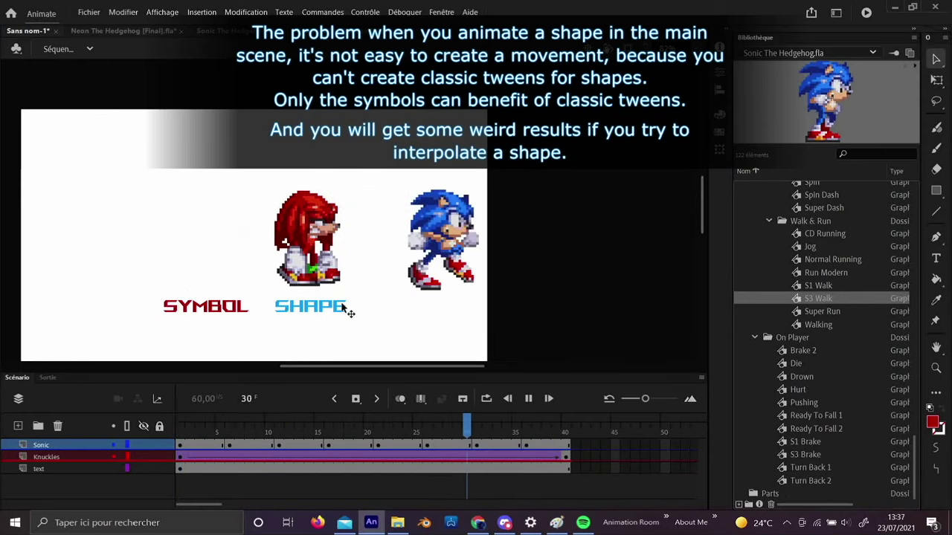
pyautogui.press('Return')
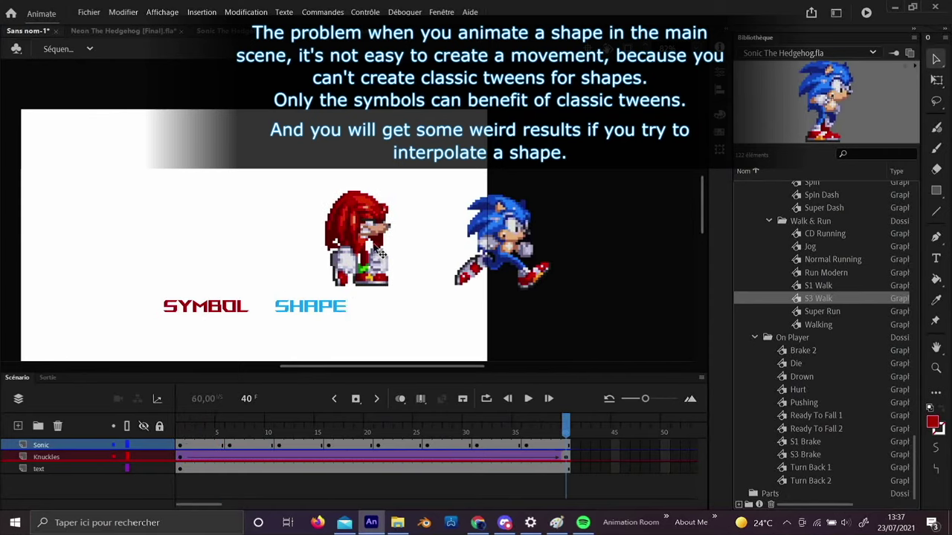
# Circle Knuckles with the Brush tool and undo the stroke
pyautogui.press('b')
pyautogui.moveTo(369, 172)
pyautogui.mouseDown()
pyautogui.moveTo(348, 167)
pyautogui.moveTo(287, 238)
pyautogui.moveTo(348, 308)
pyautogui.moveTo(414, 242)
pyautogui.moveTo(372, 177)
pyautogui.mouseUp()
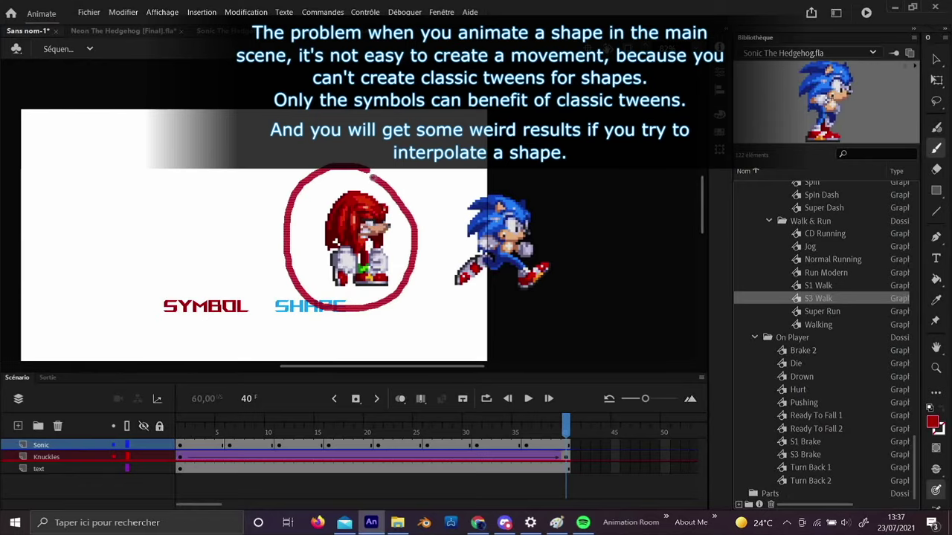
pyautogui.hotkey('ctrl', 'z')
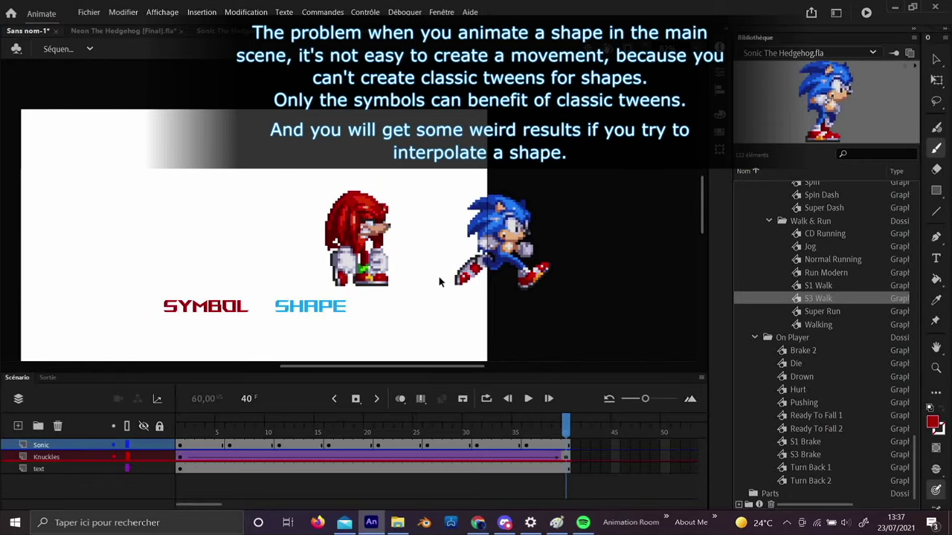
# Cross out Sonic with two brush strokes, undo both and go back to frame 1
pyautogui.press('v')
pyautogui.press('b')
pyautogui.moveTo(435, 169); pyautogui.dragTo(550, 311)
pyautogui.moveTo(539, 179); pyautogui.dragTo(427, 289)
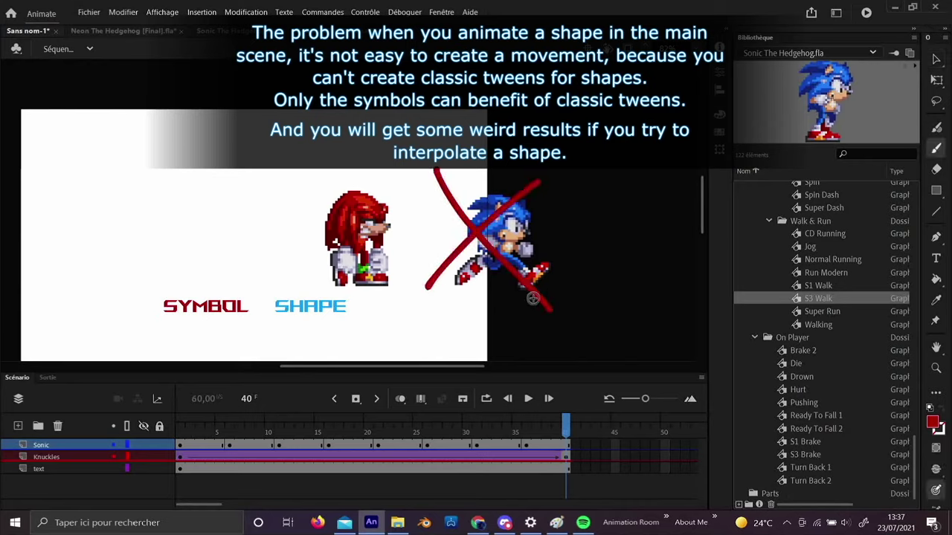
pyautogui.hotkey('ctrl', 'z')
pyautogui.hotkey('ctrl', 'z')
pyautogui.press('v')
pyautogui.moveTo(565, 441); pyautogui.dragTo(182, 440)
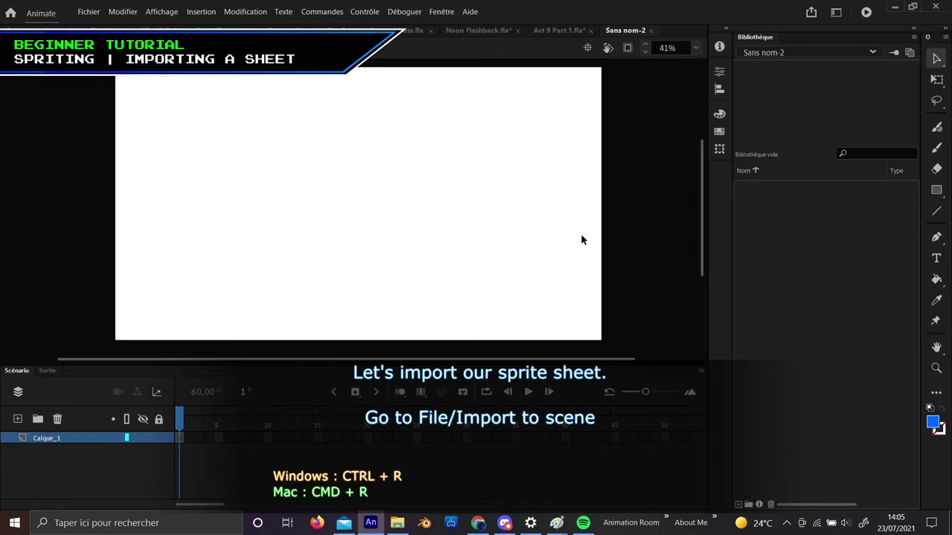
# Import the Genesis 32X SCD Sonic & Knuckles sprite sheet into the scene of the empty document and reposition it on the stage
pyautogui.click(88, 12)
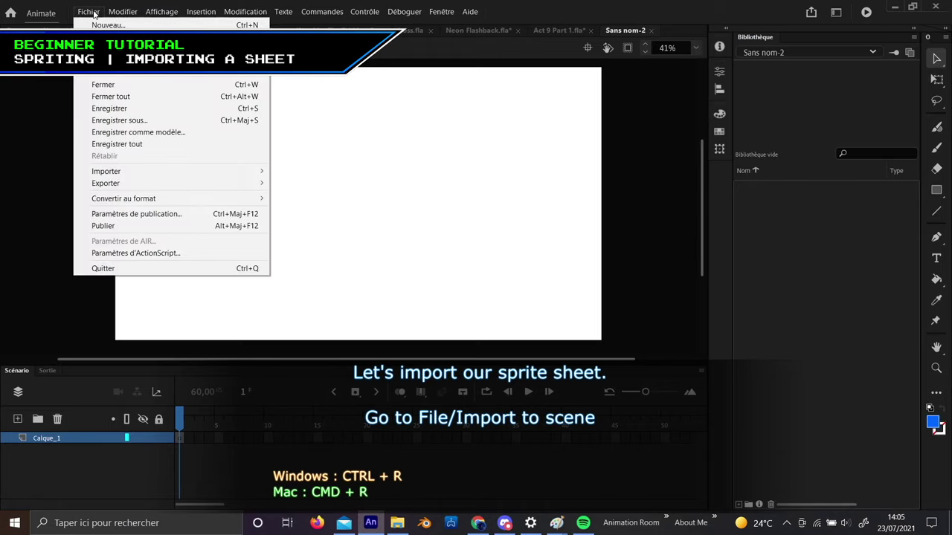
pyautogui.moveTo(115, 171)
pyautogui.click(374, 171)
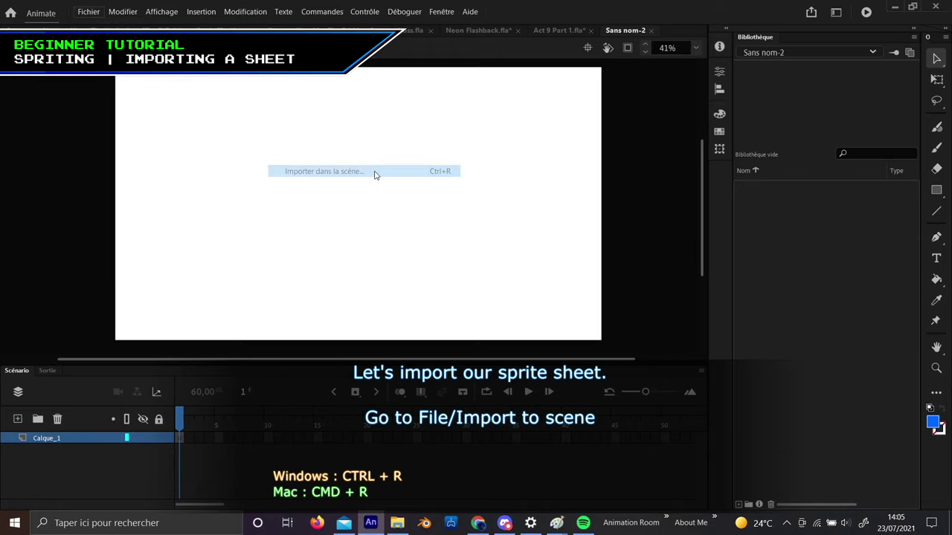
pyautogui.doubleClick(374, 170)
pyautogui.click(238, 103)
pyautogui.click(407, 372)
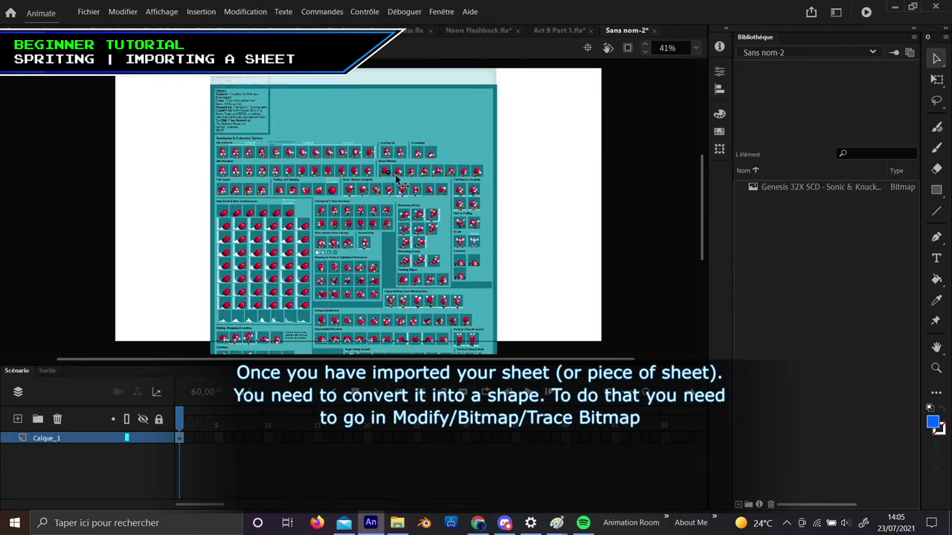
pyautogui.moveTo(395, 174); pyautogui.dragTo(411, 187)
pyautogui.moveTo(404, 227); pyautogui.dragTo(400, 216)
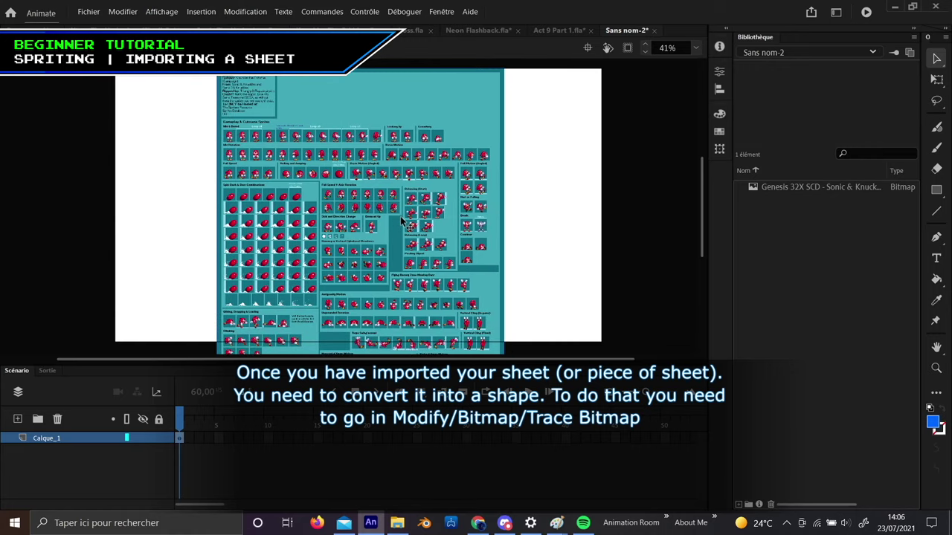
pyautogui.scroll(-5, 377, 224)
pyautogui.scroll(5, 378, 223)
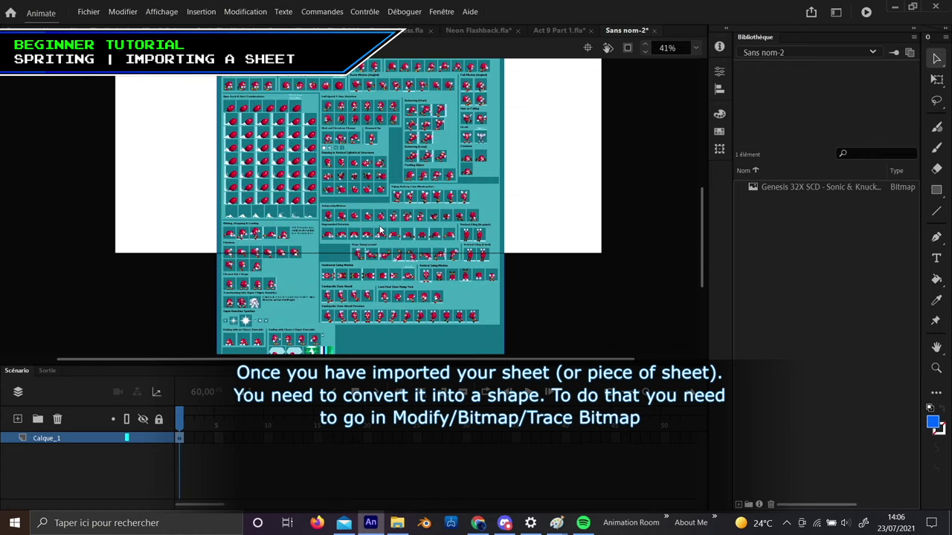
pyautogui.scroll(6, 336, 183)
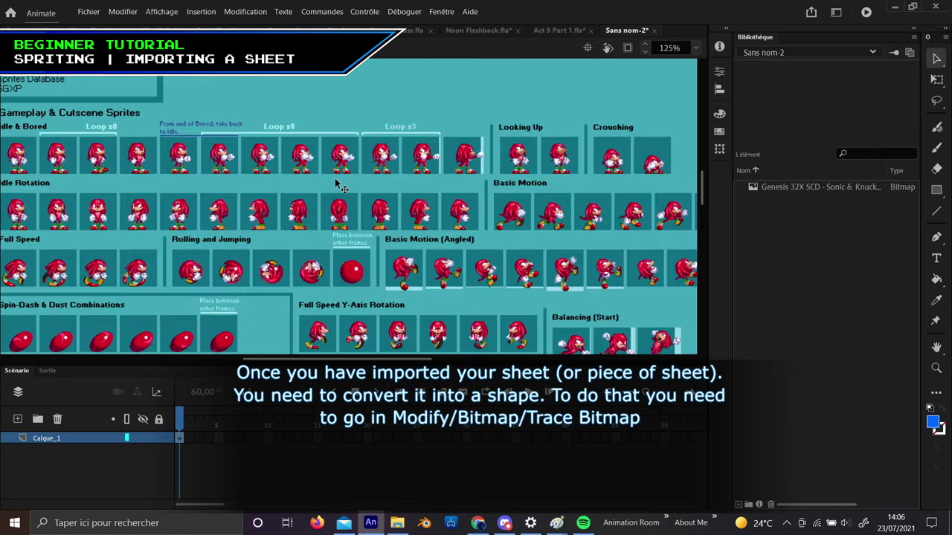
pyautogui.scroll(-2, 296, 212)
pyautogui.scroll(-4, 296, 211)
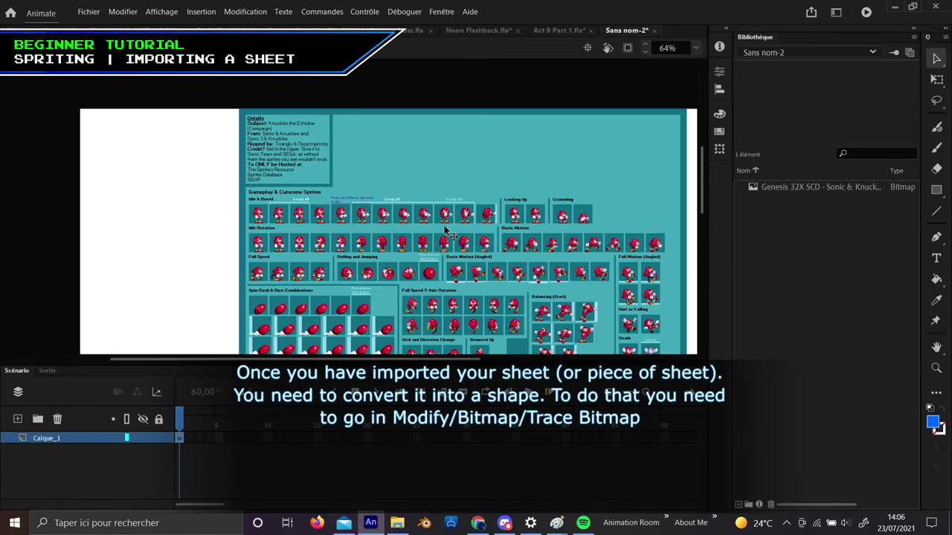
# Trace the sprite sheet bitmap into a shape with colour threshold 1, minimum area 1 pixel, angle threshold Angles nombreux and curve fit Pixels
pyautogui.click(251, 12)
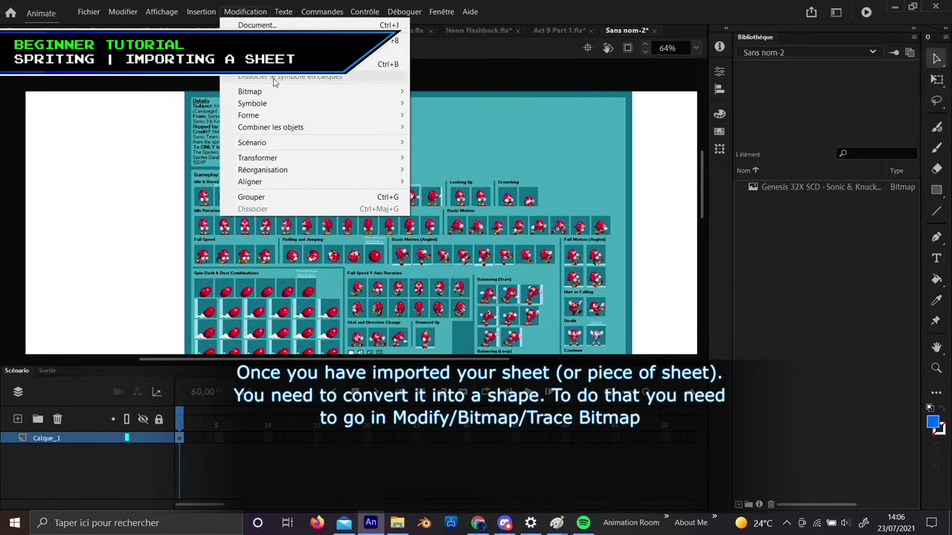
pyautogui.moveTo(277, 92)
pyautogui.click(459, 103)
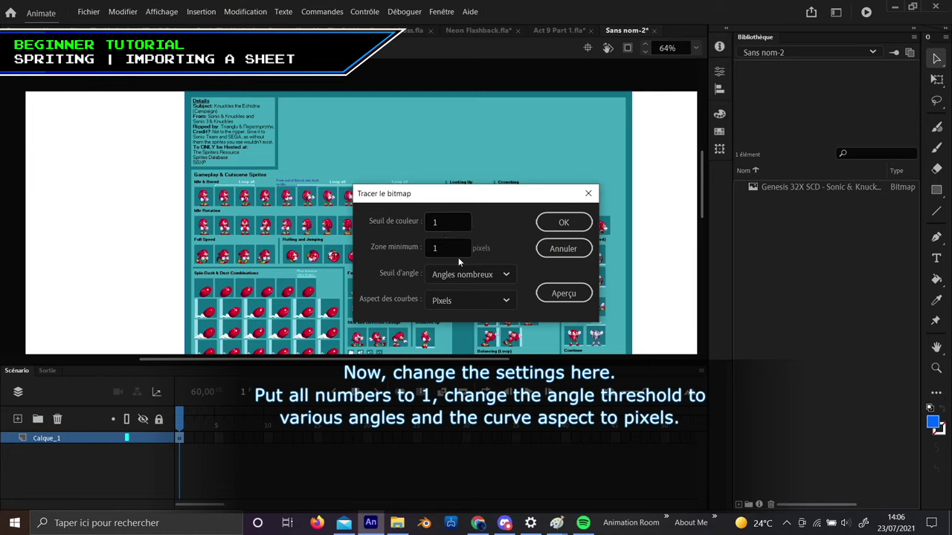
pyautogui.click(505, 275)
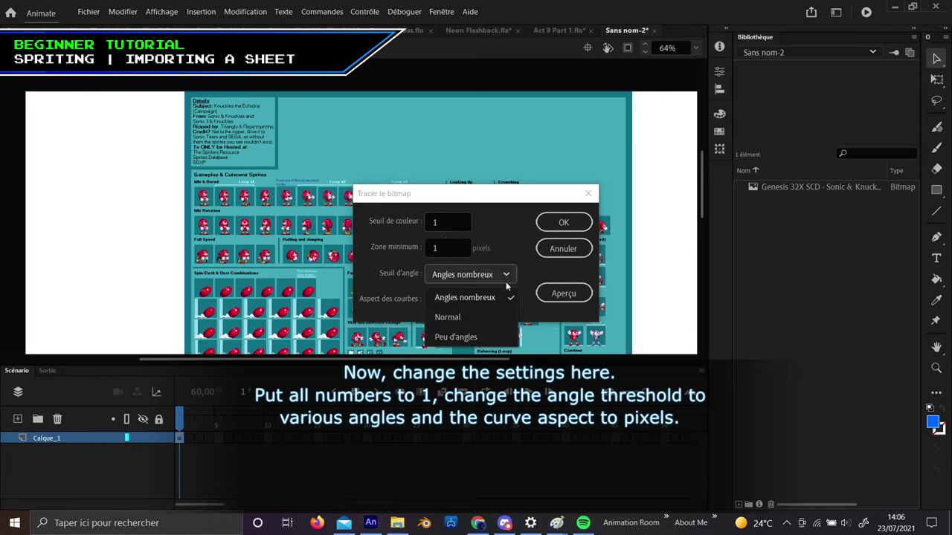
pyautogui.click(502, 274)
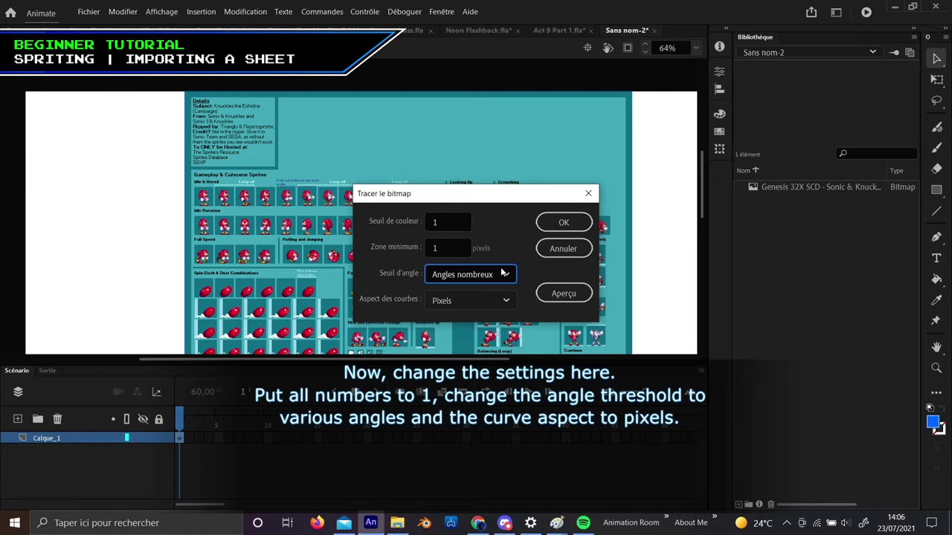
pyautogui.click(473, 301)
pyautogui.click(472, 324)
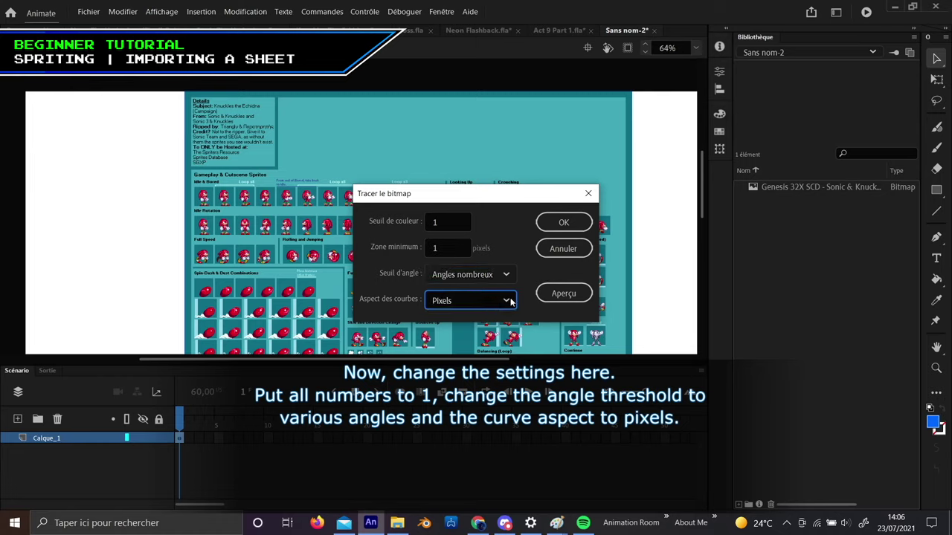
pyautogui.click(564, 223)
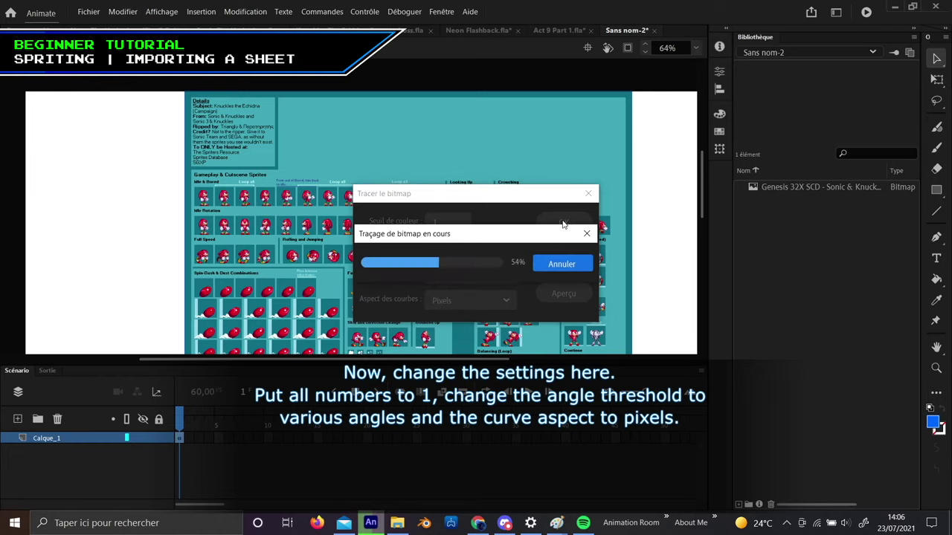